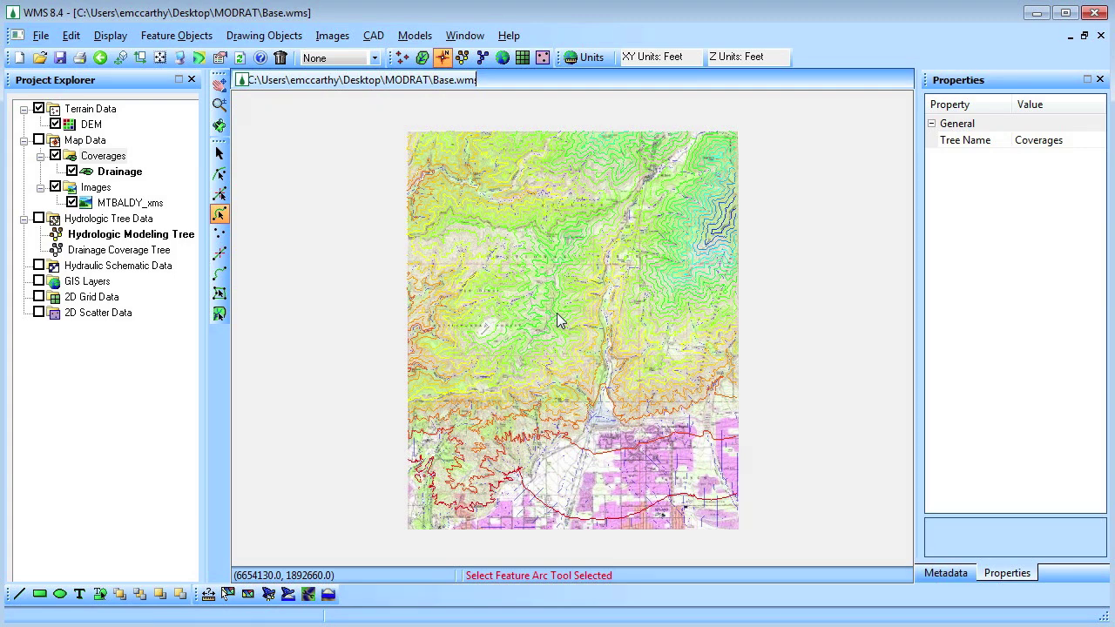
Run TOPAZ flow direction and accumulation on the DEM in feet and acres, and read the solution
click(423, 59)
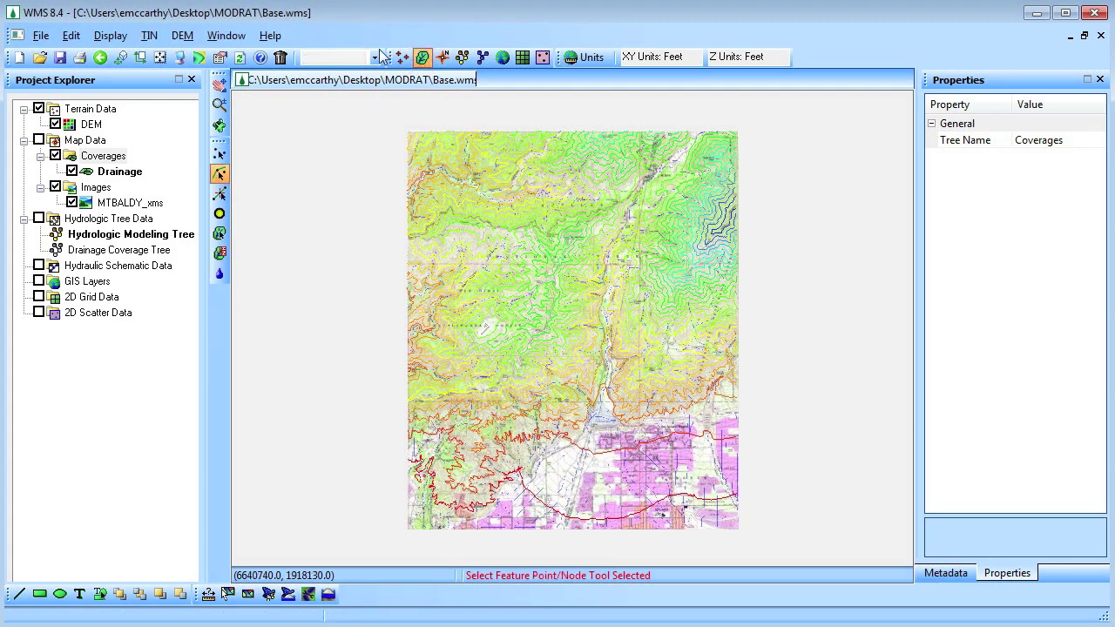
click(182, 35)
click(270, 55)
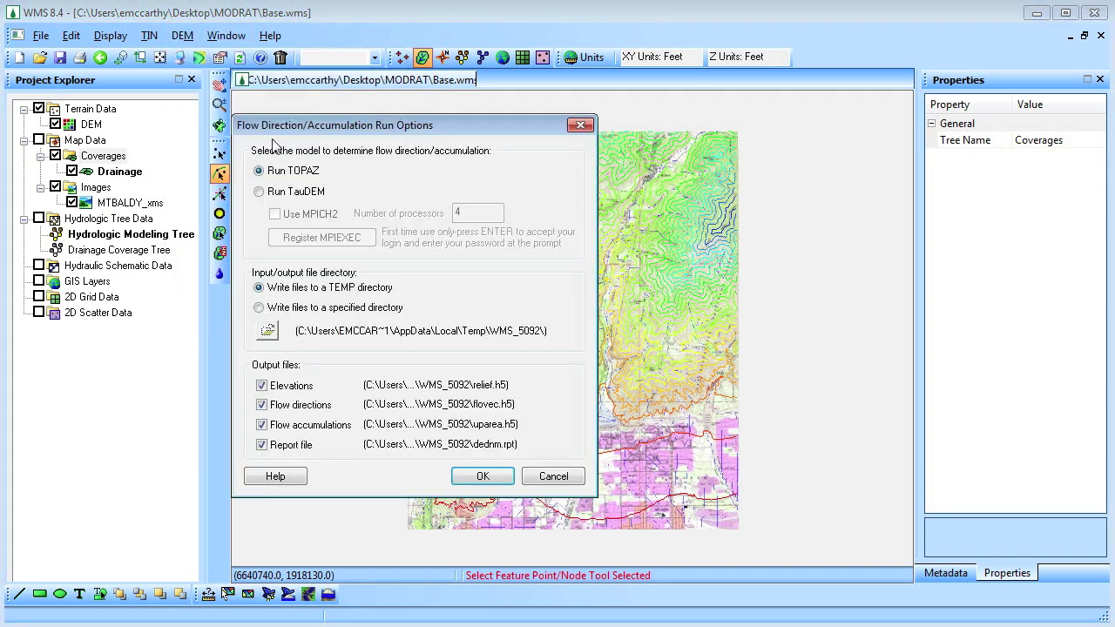
click(478, 478)
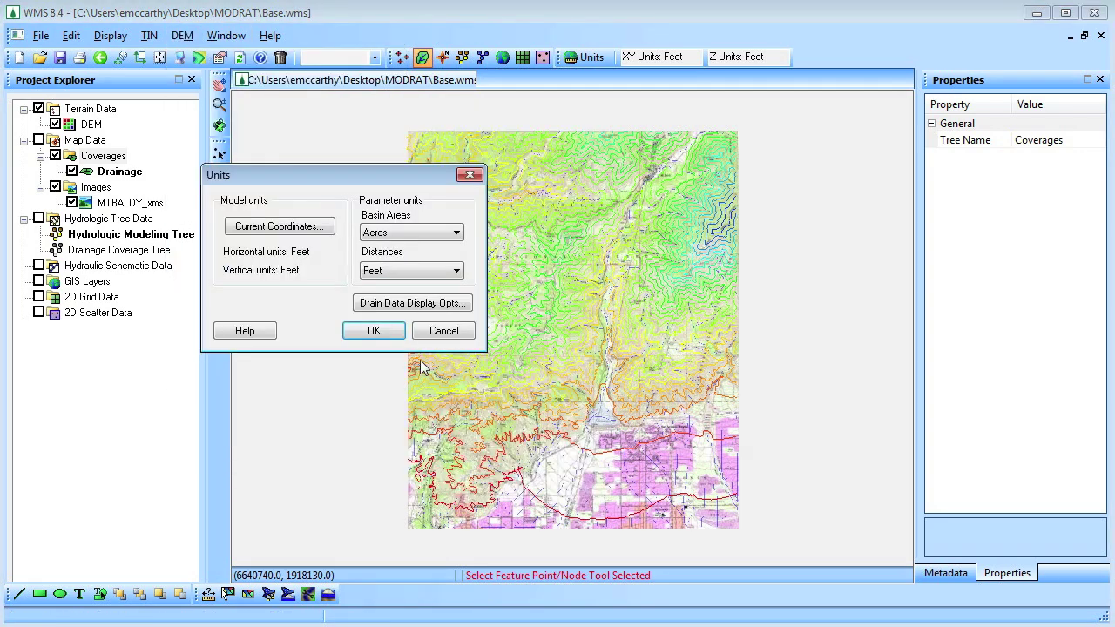
click(373, 331)
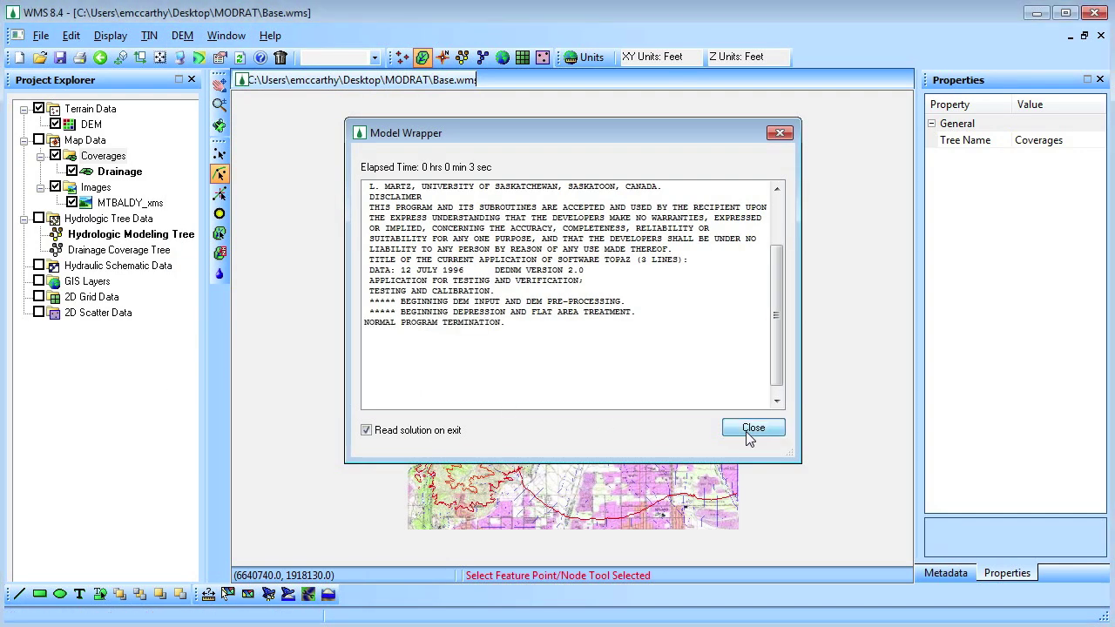
click(747, 427)
Place outlet 2C on the stream near Palmer Canyon
click(219, 214)
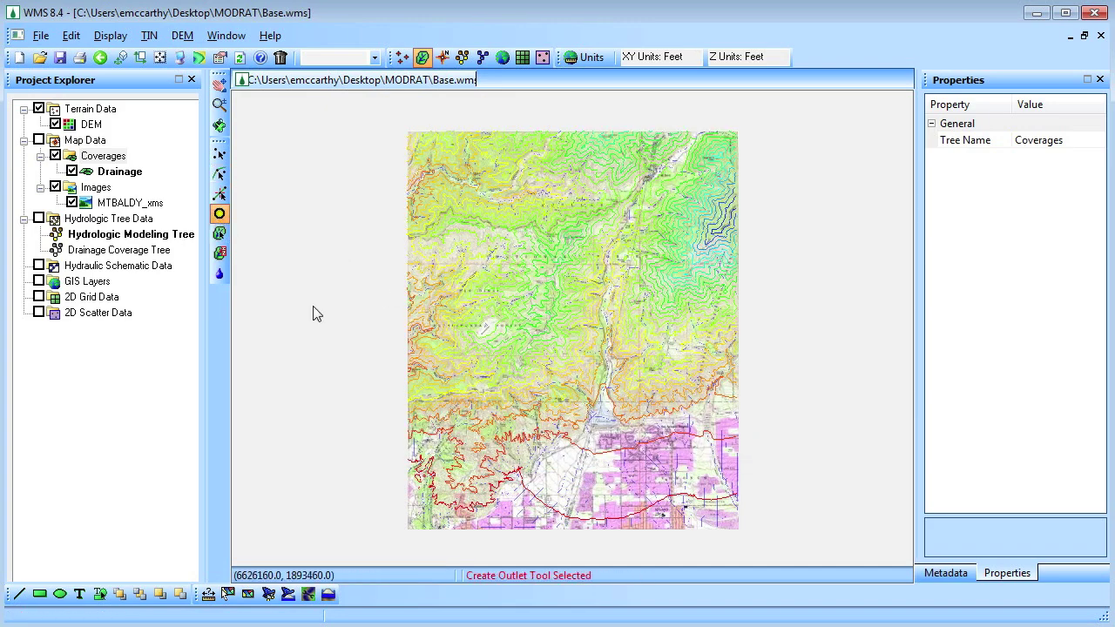
scroll(535, 473, up, 2)
scroll(565, 407, up, 2)
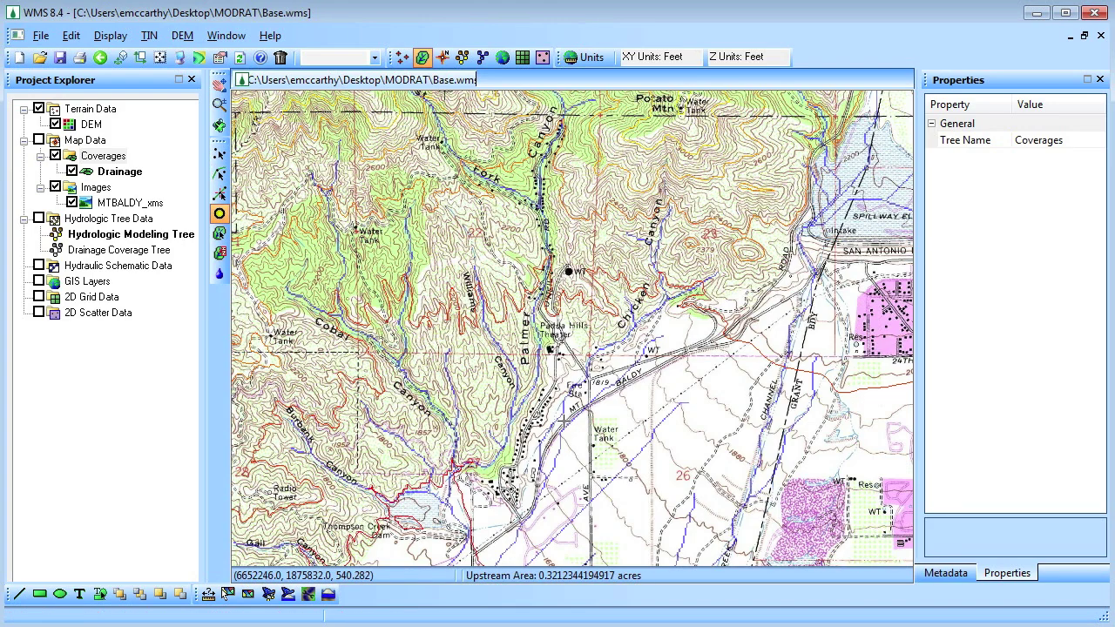
click(514, 414)
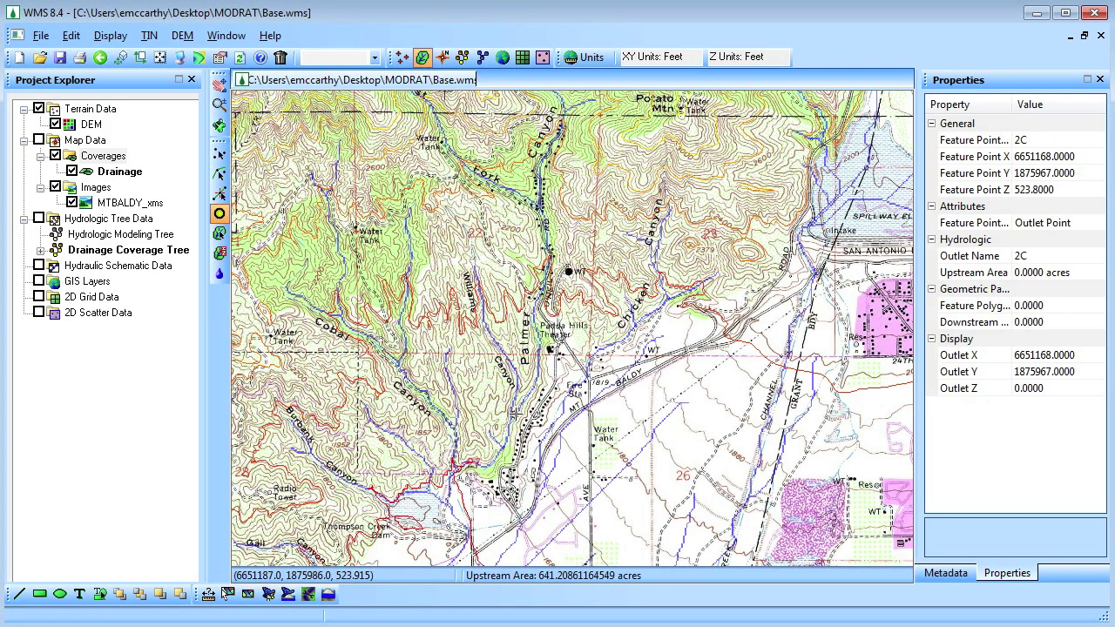
Generate stream arcs from the DEM and delineate the basin draining to the outlet
click(182, 35)
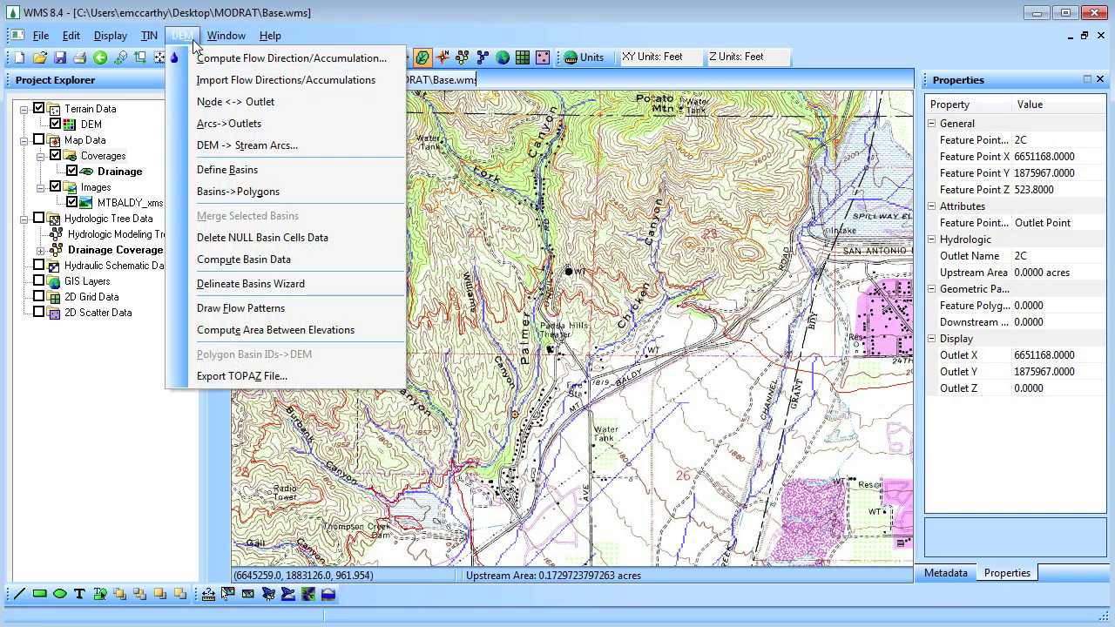
click(234, 142)
click(483, 232)
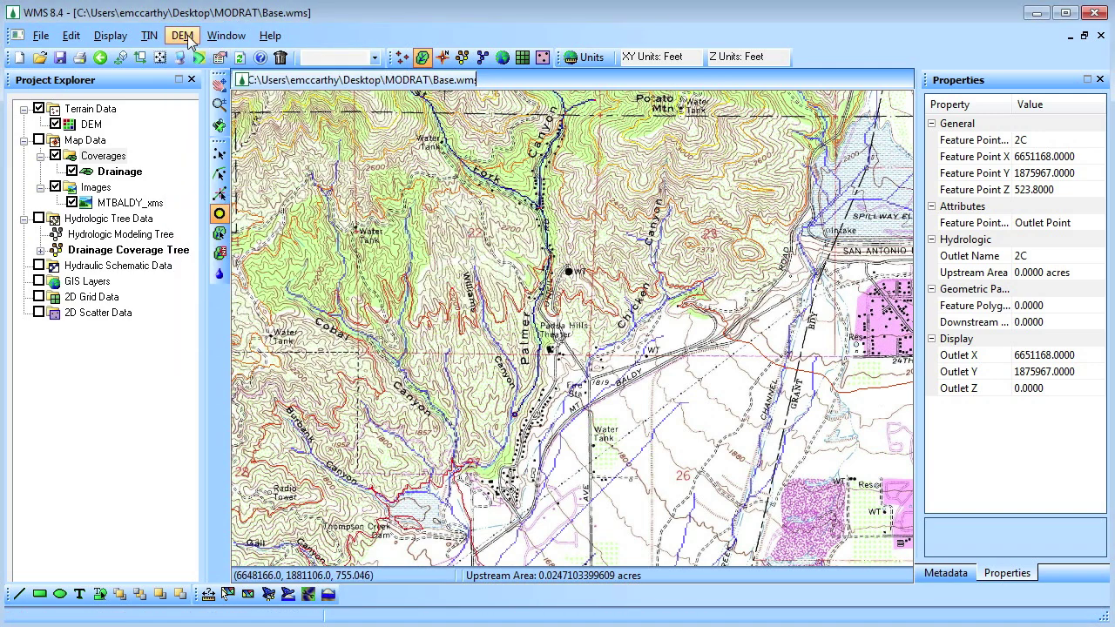
click(182, 35)
click(241, 181)
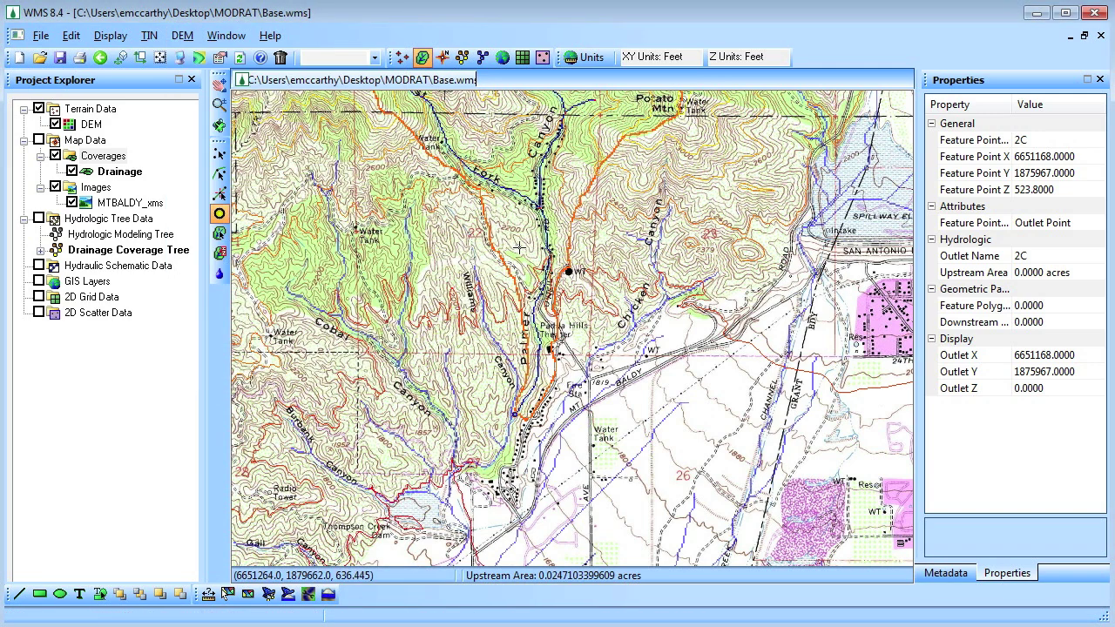
Add outlet 4C on an upstream branch
scroll(517, 213, down, 2)
scroll(517, 214, up, 2)
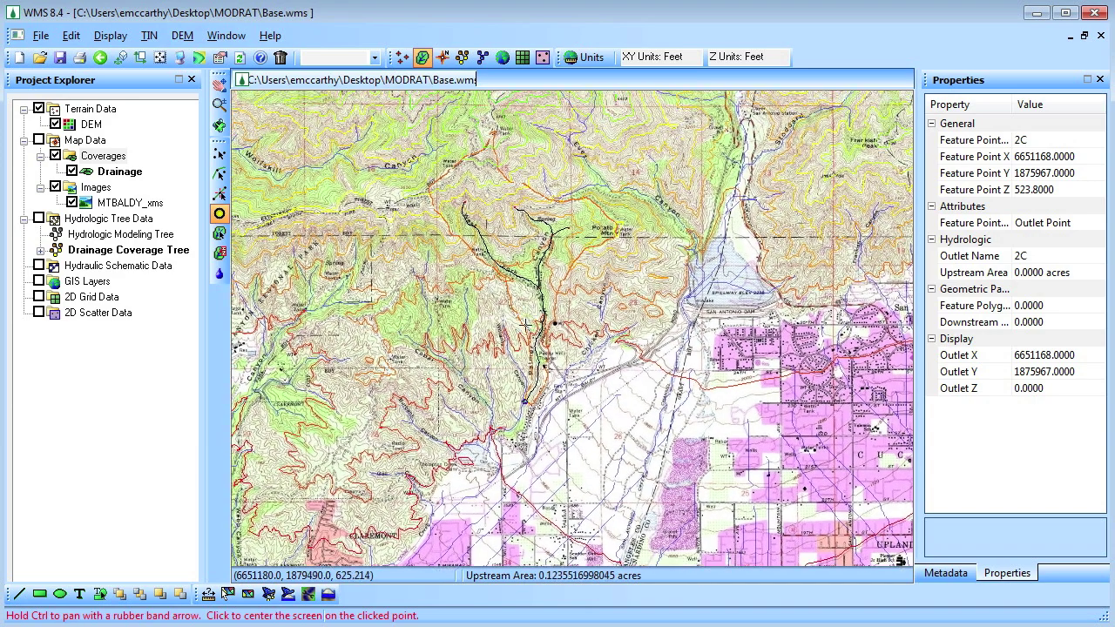
scroll(505, 235, up, 2)
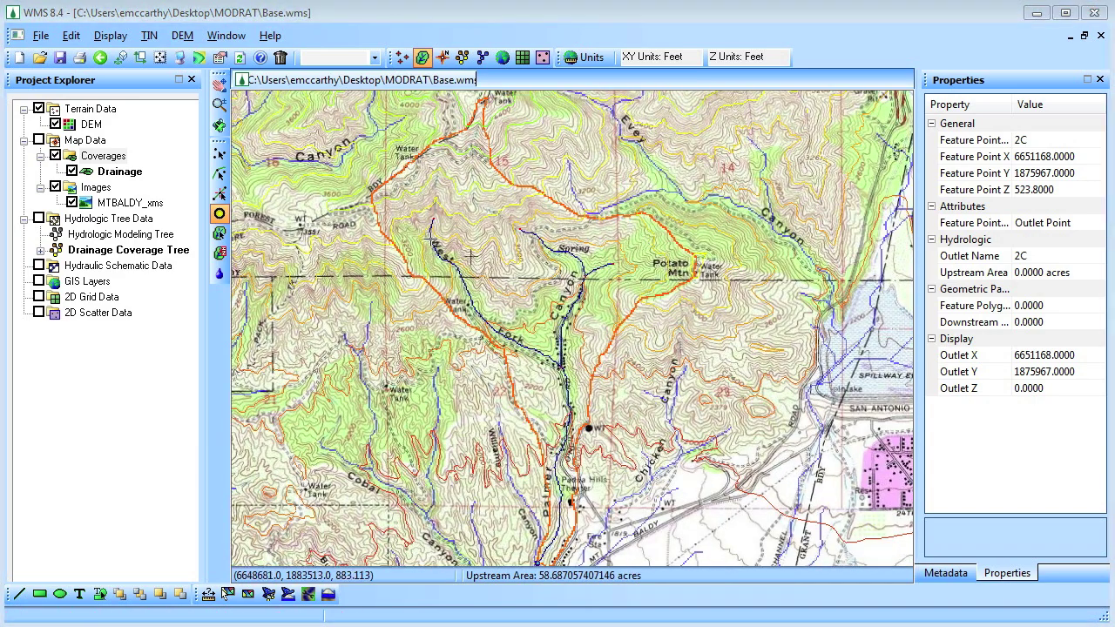
click(429, 238)
Add outlets 5C, 6C, 7C and 8C along the West Fork and tributary streams
click(459, 271)
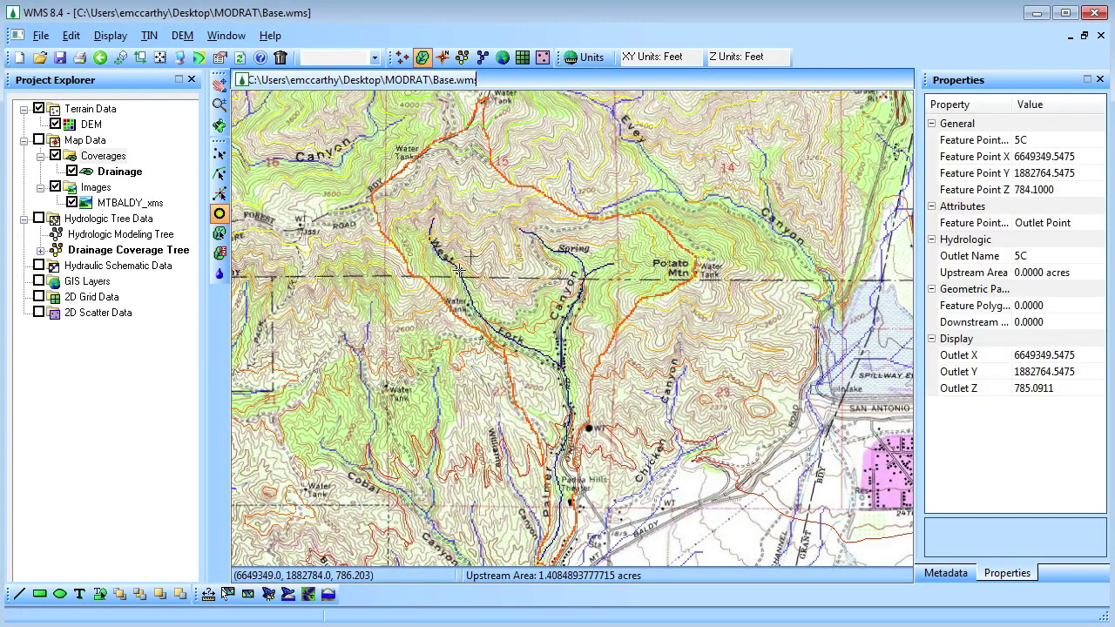
click(483, 322)
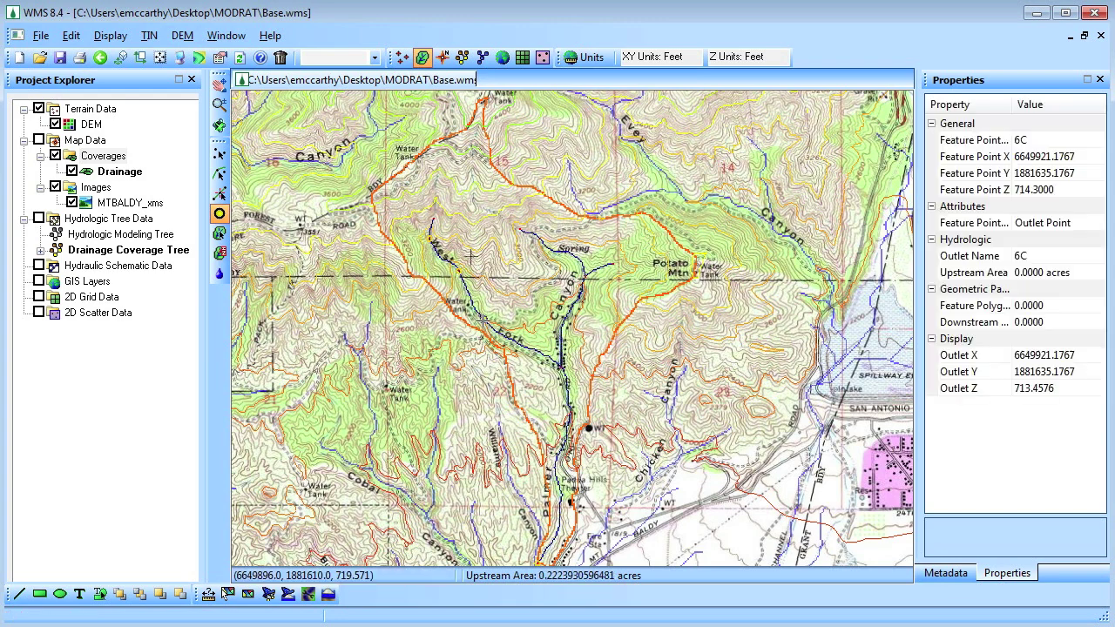
click(541, 240)
click(563, 331)
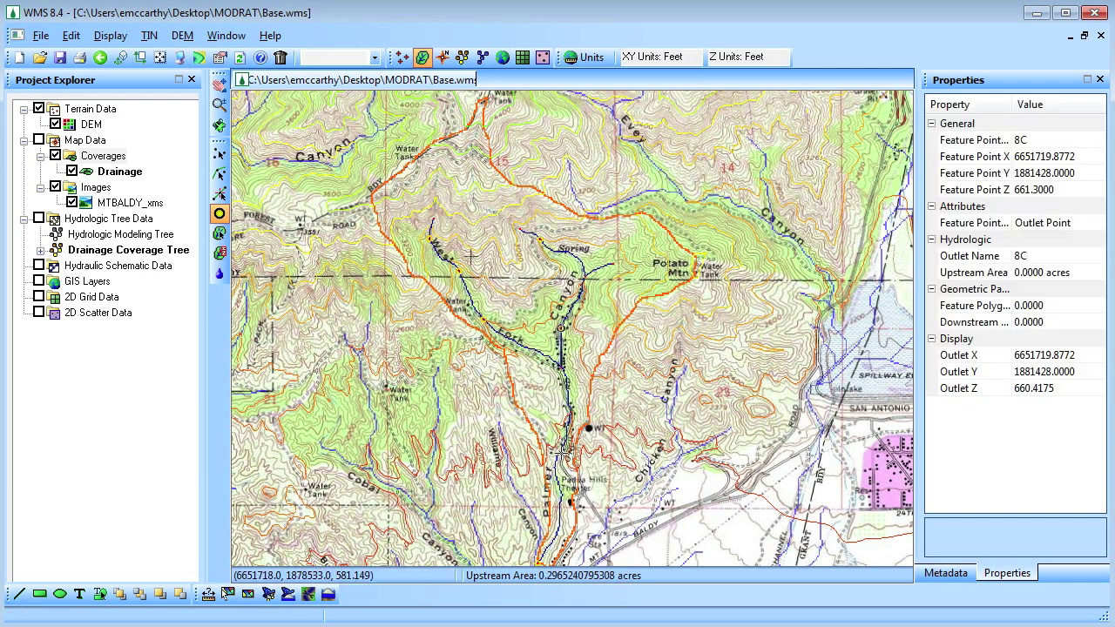
Convert stream nodes 270 and 142 into drainage outlets
click(219, 173)
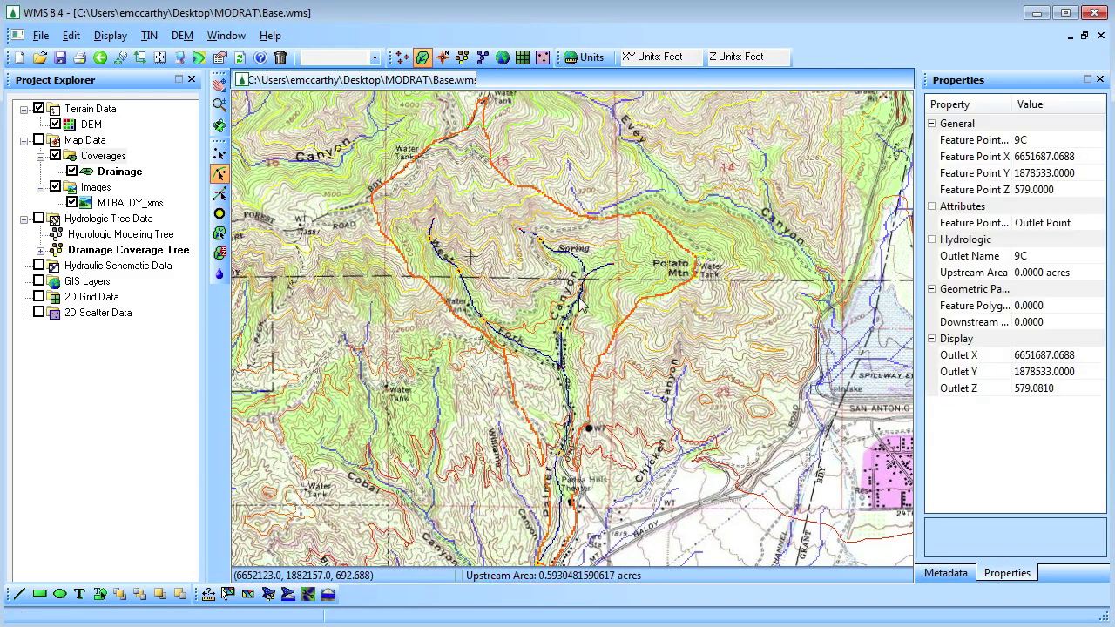
click(585, 279)
right_click(586, 280)
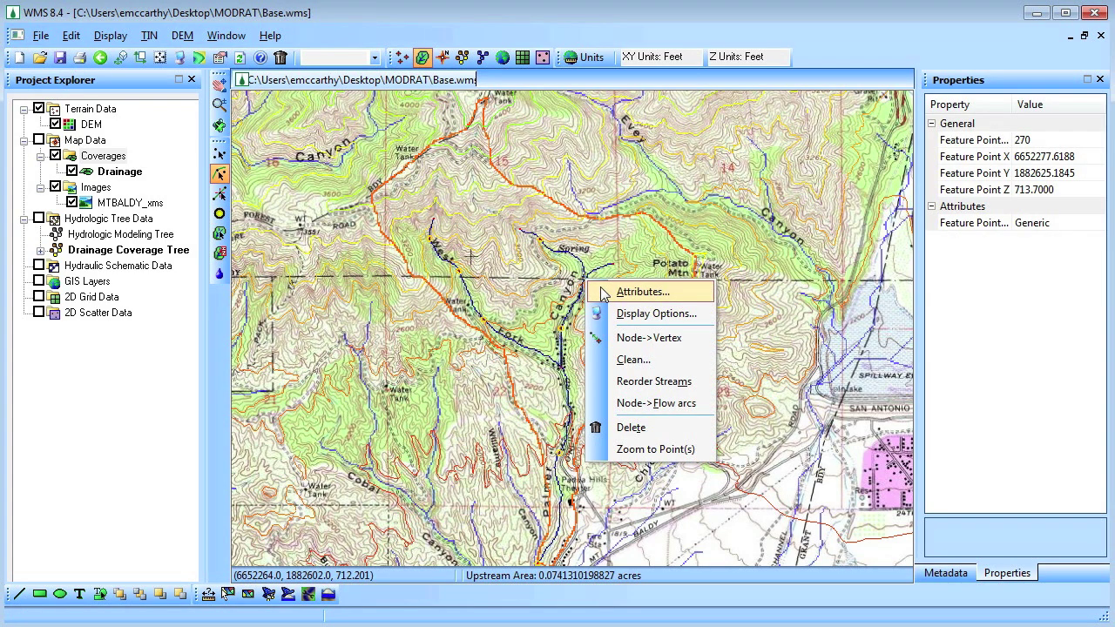
click(641, 292)
click(209, 264)
click(264, 355)
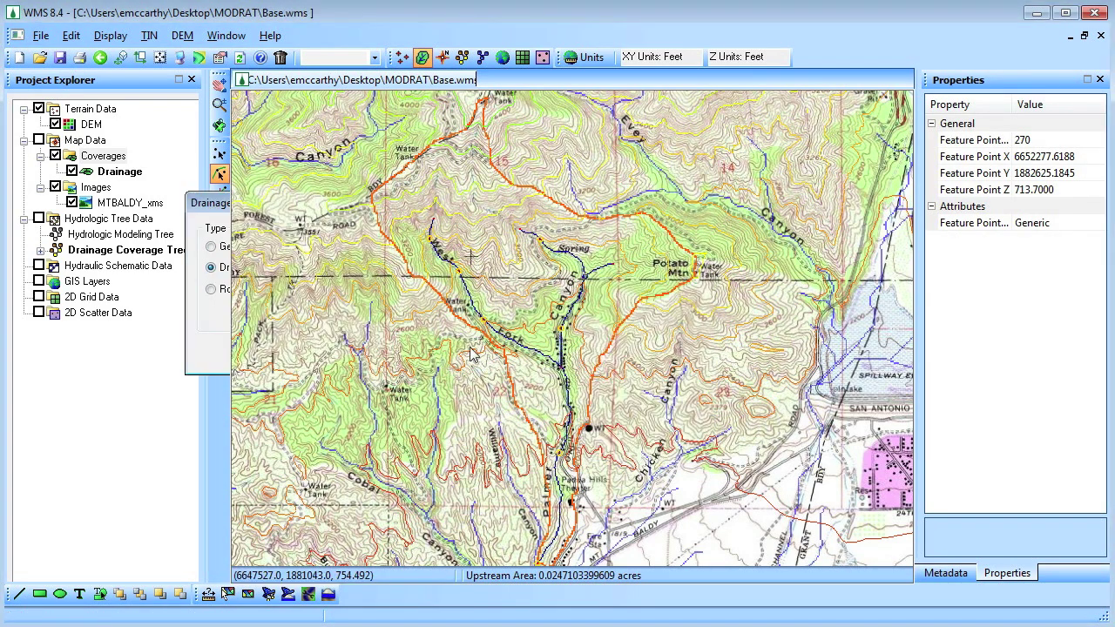
click(562, 373)
right_click(562, 373)
click(618, 384)
click(211, 267)
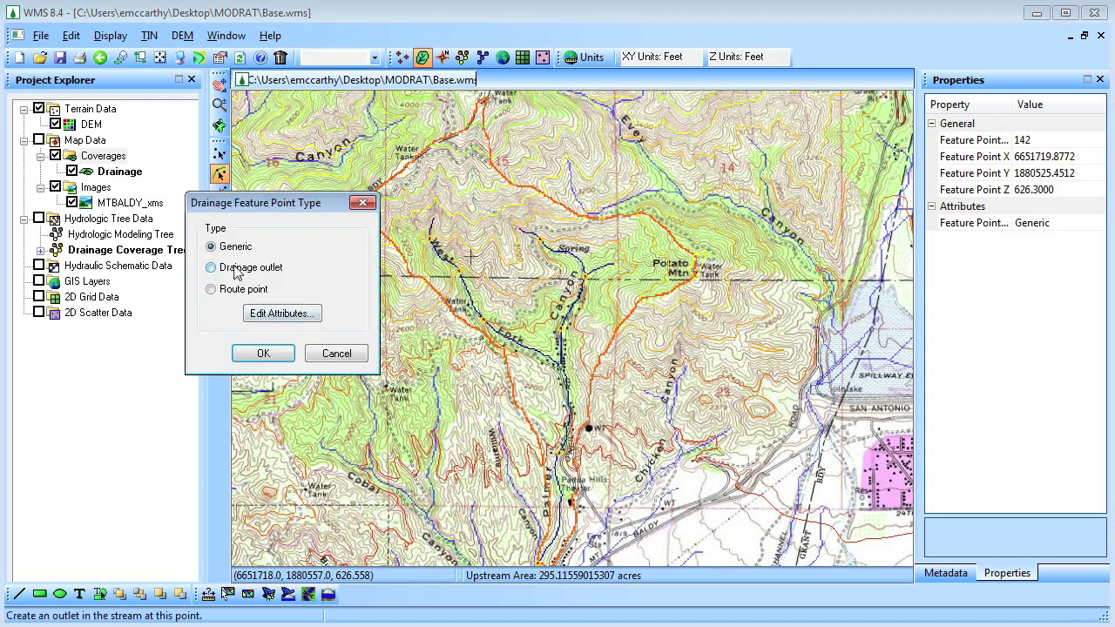
click(264, 354)
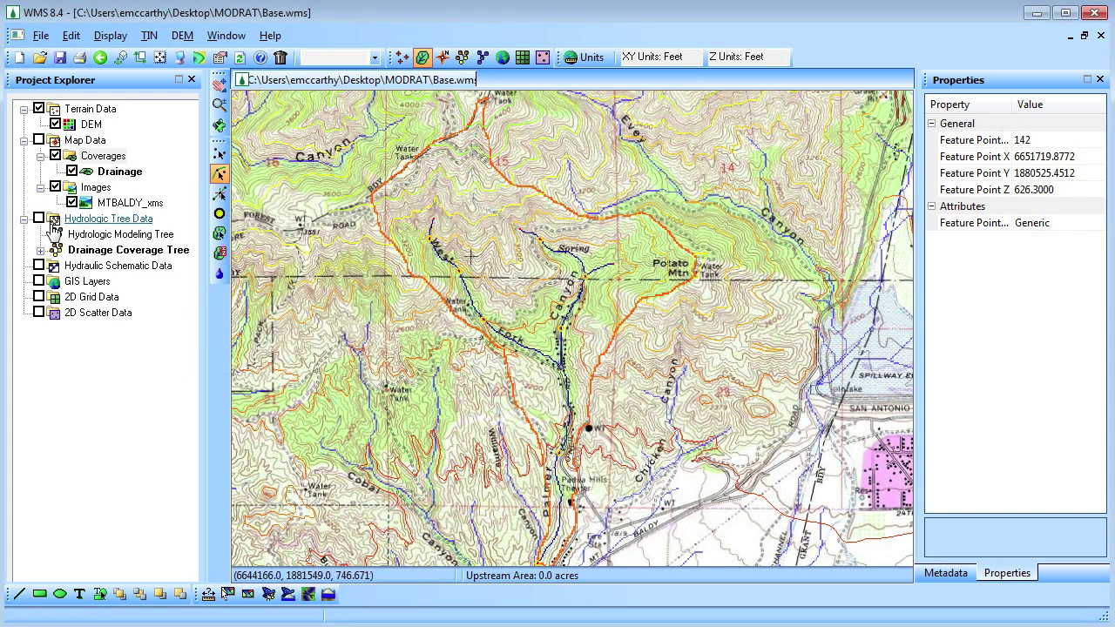
Hide the DEM and MTBALDY topo image, define basins for all outlets, and convert them to polygons
click(55, 124)
click(55, 187)
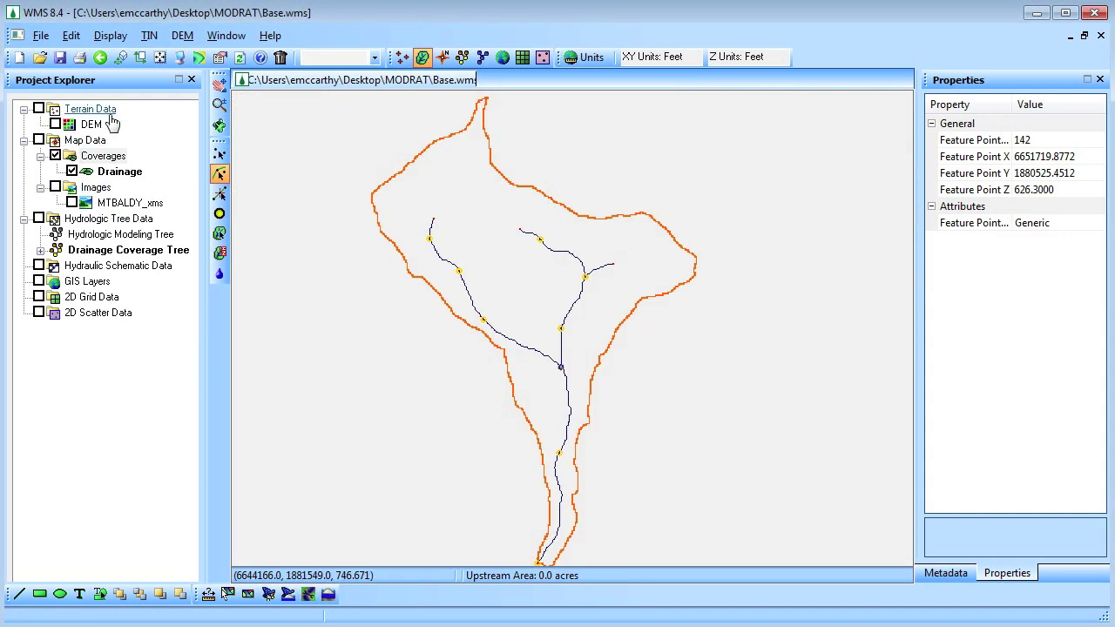
click(180, 36)
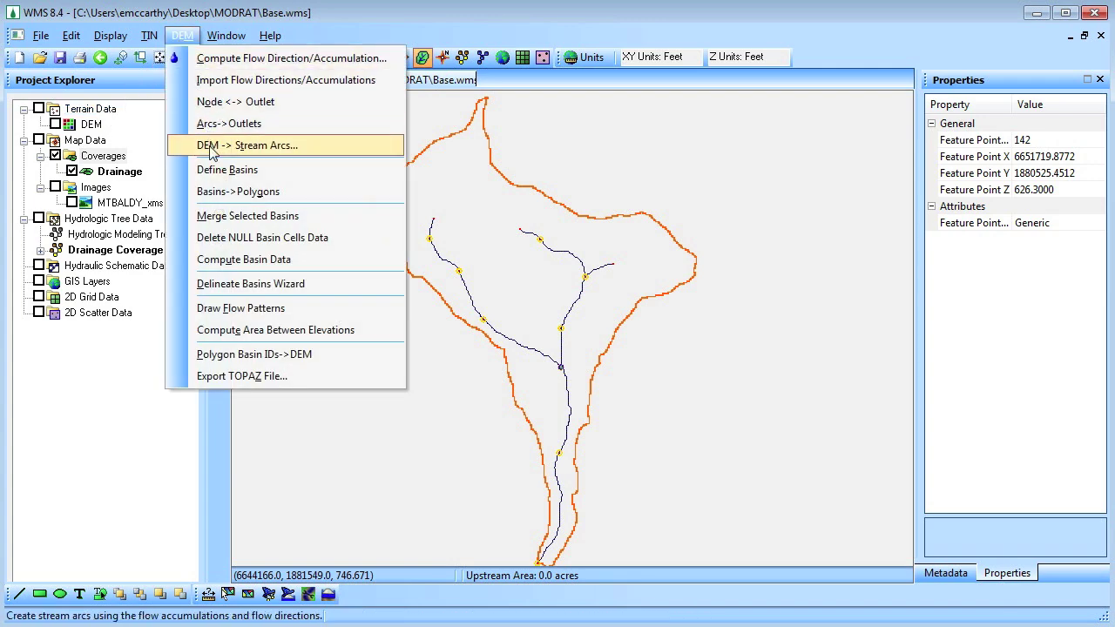
click(235, 166)
click(180, 35)
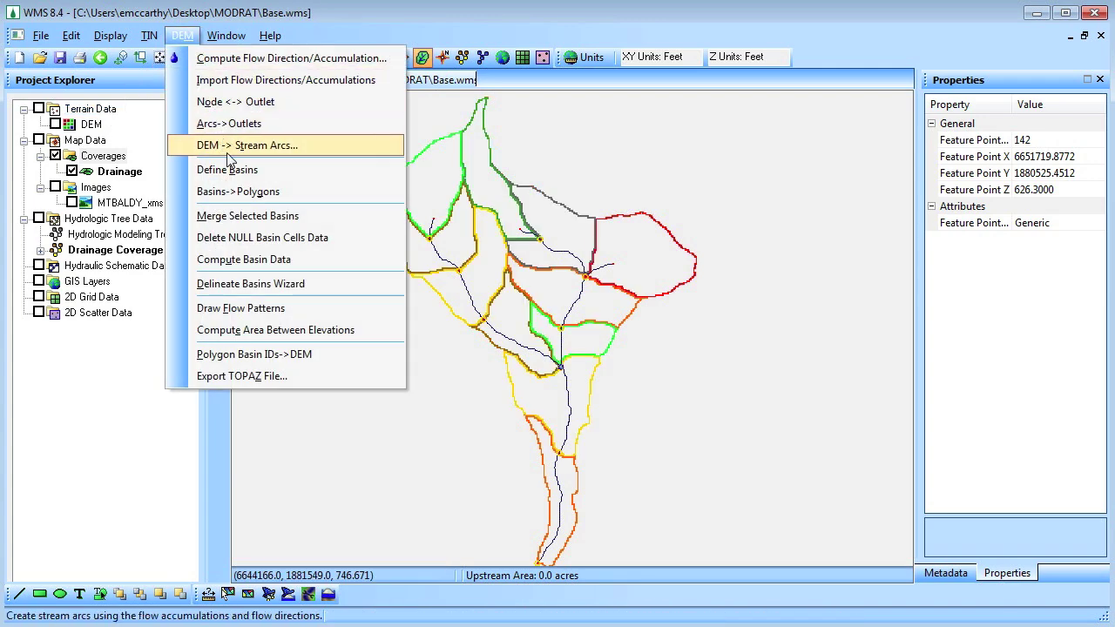
click(238, 193)
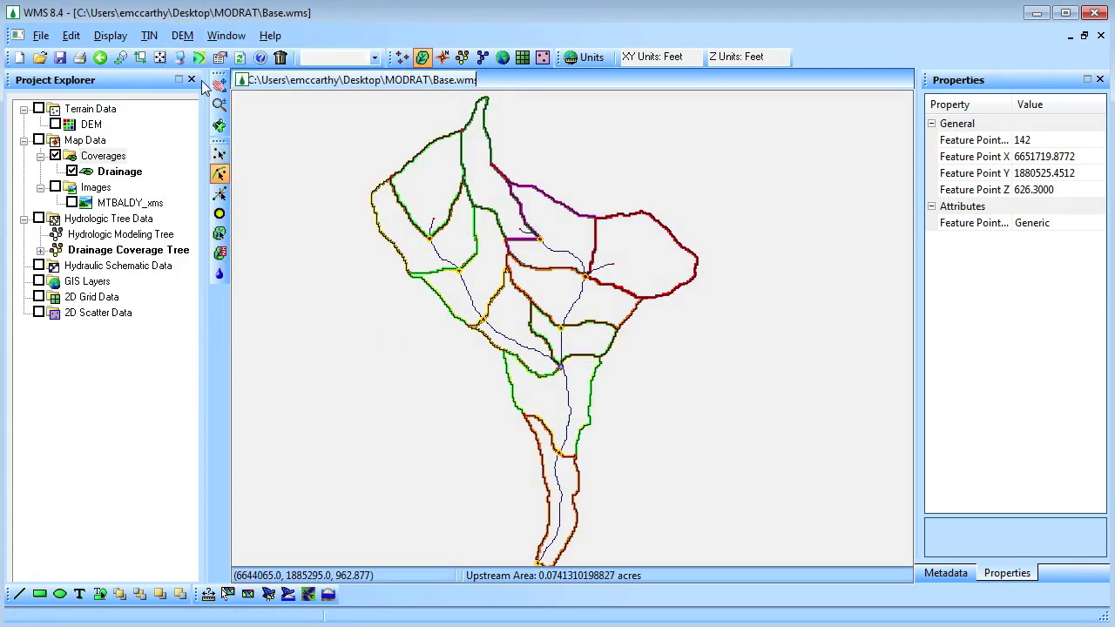
Compute basin areas in acres and frame the whole watershed
click(180, 36)
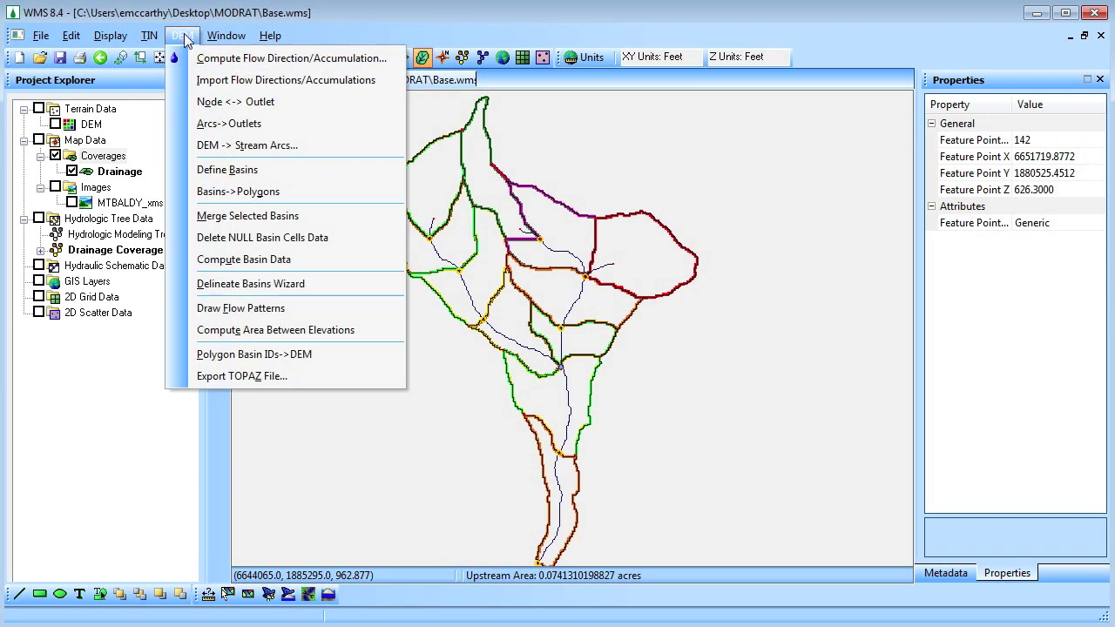
click(253, 260)
click(367, 330)
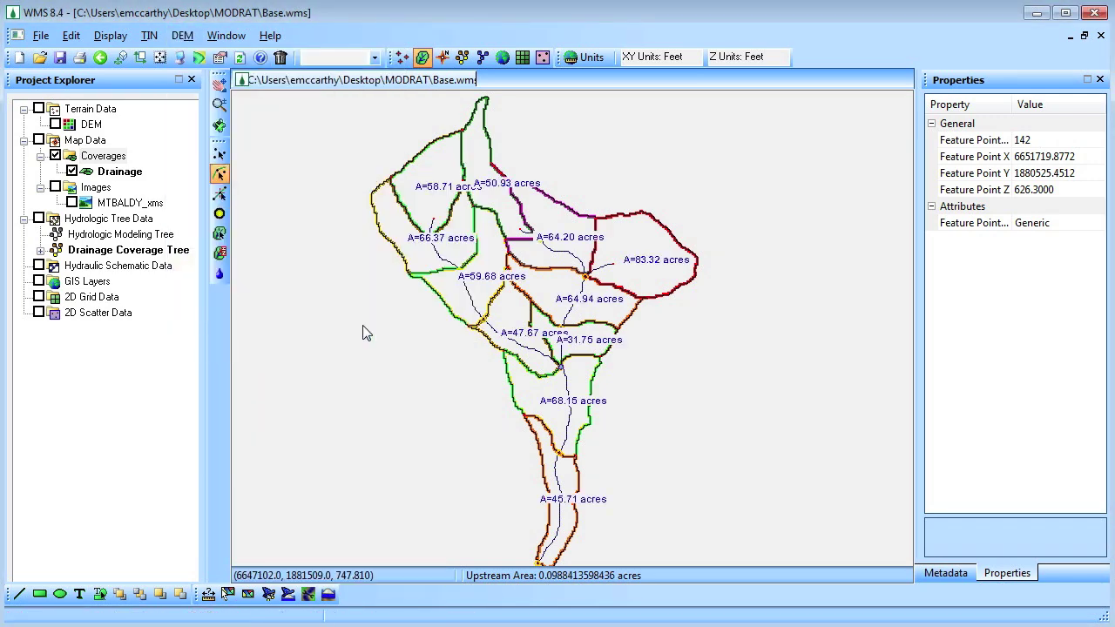
click(159, 57)
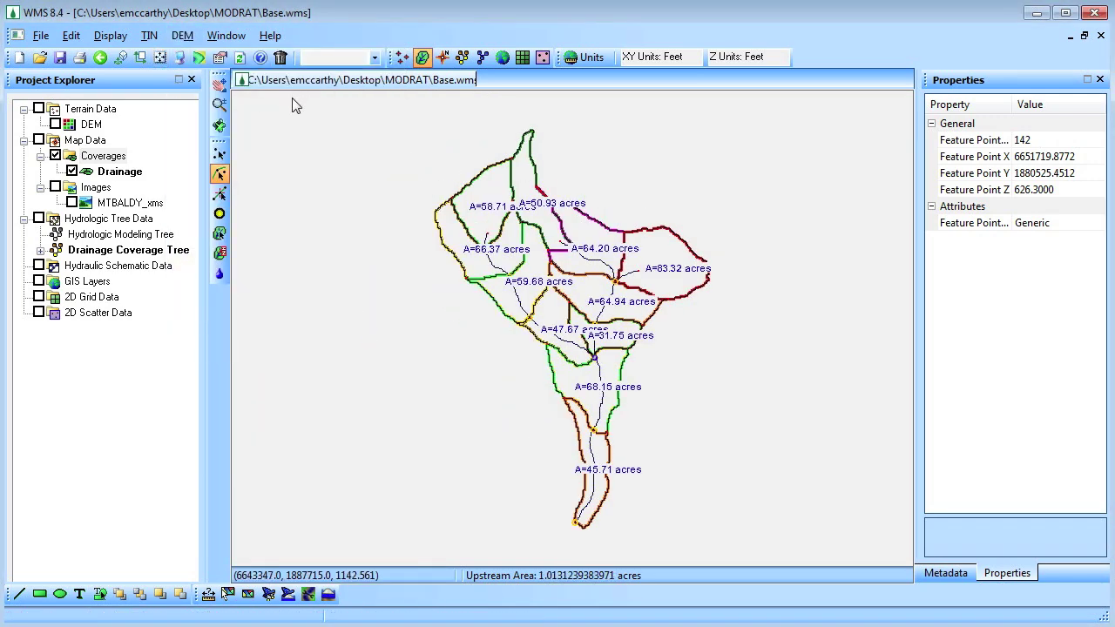
Select all feature arcs and redistribute their vertices at a spacing of 90
click(442, 57)
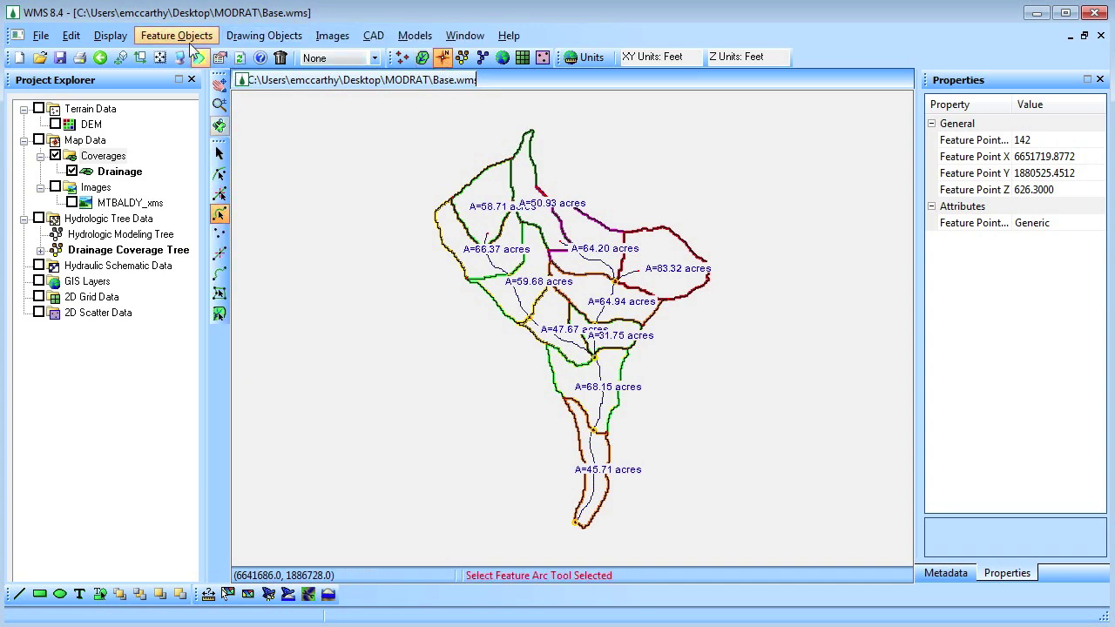
click(72, 34)
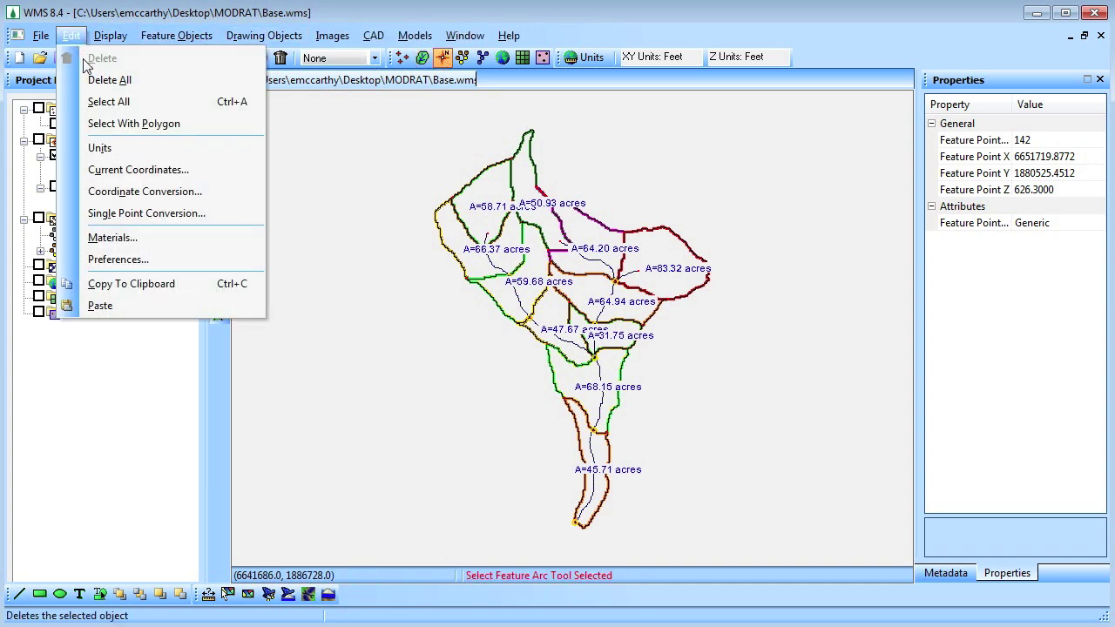
click(104, 102)
click(177, 35)
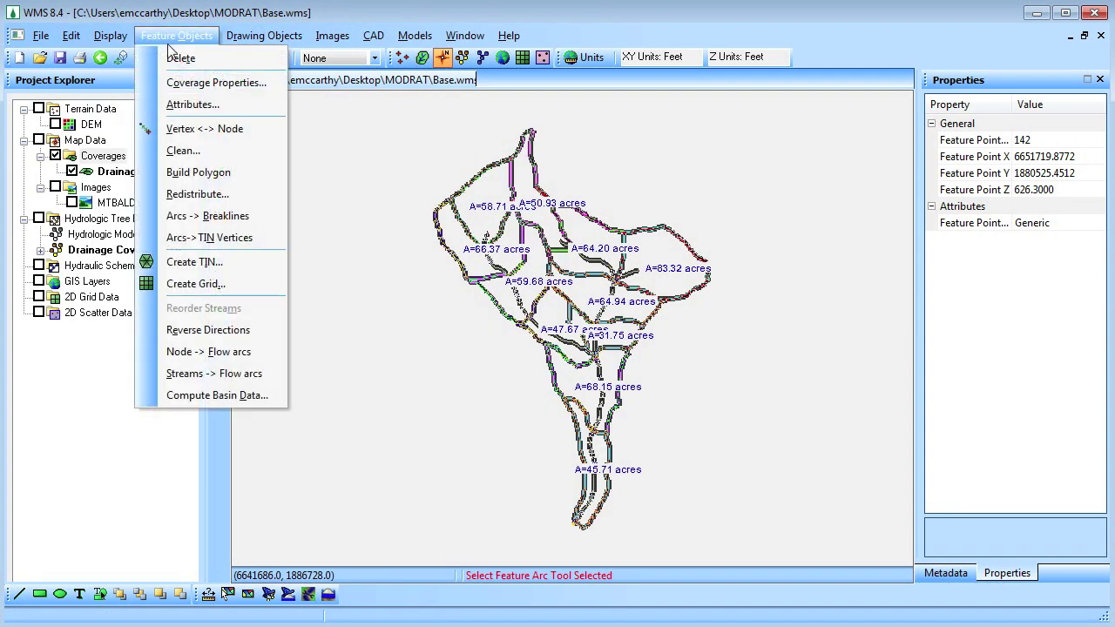
click(197, 193)
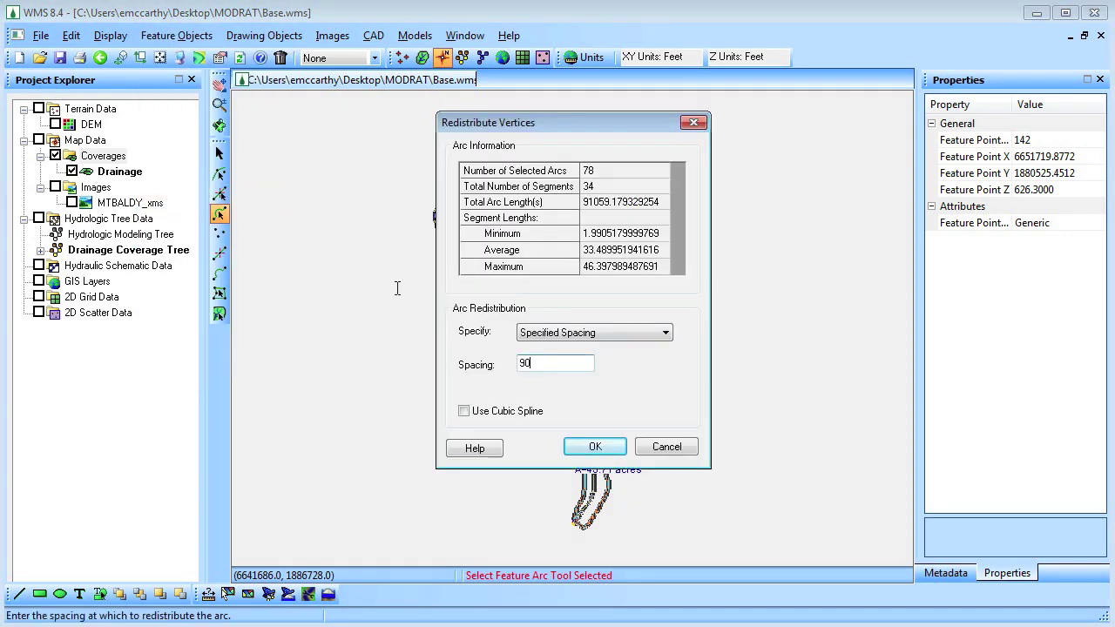
key(Return)
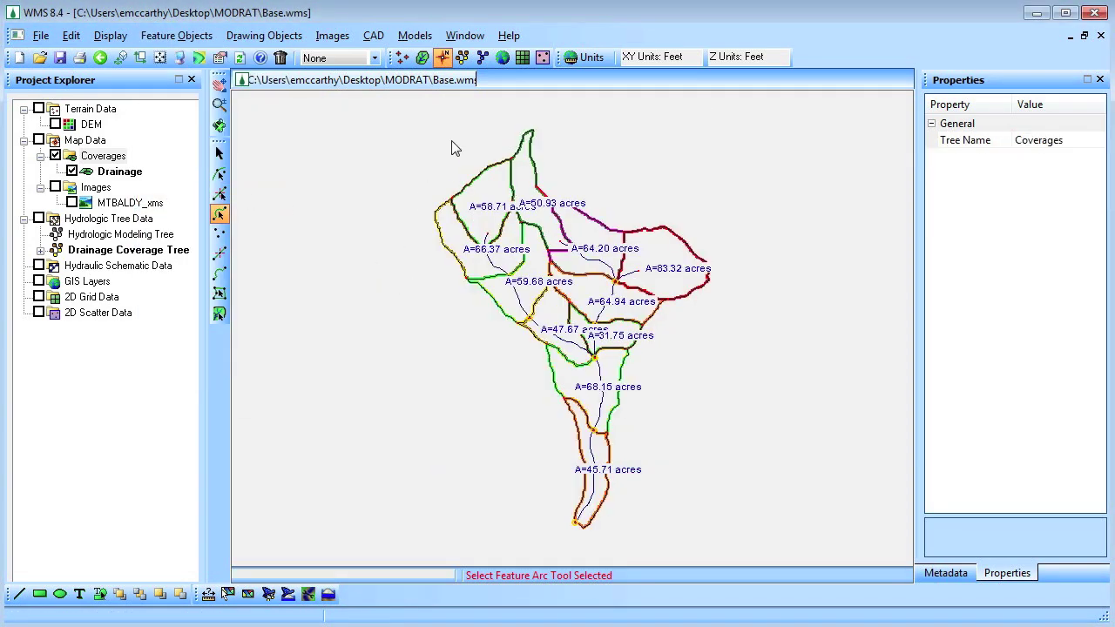
click(461, 56)
Choose MODRAT as the hydrologic model
click(374, 57)
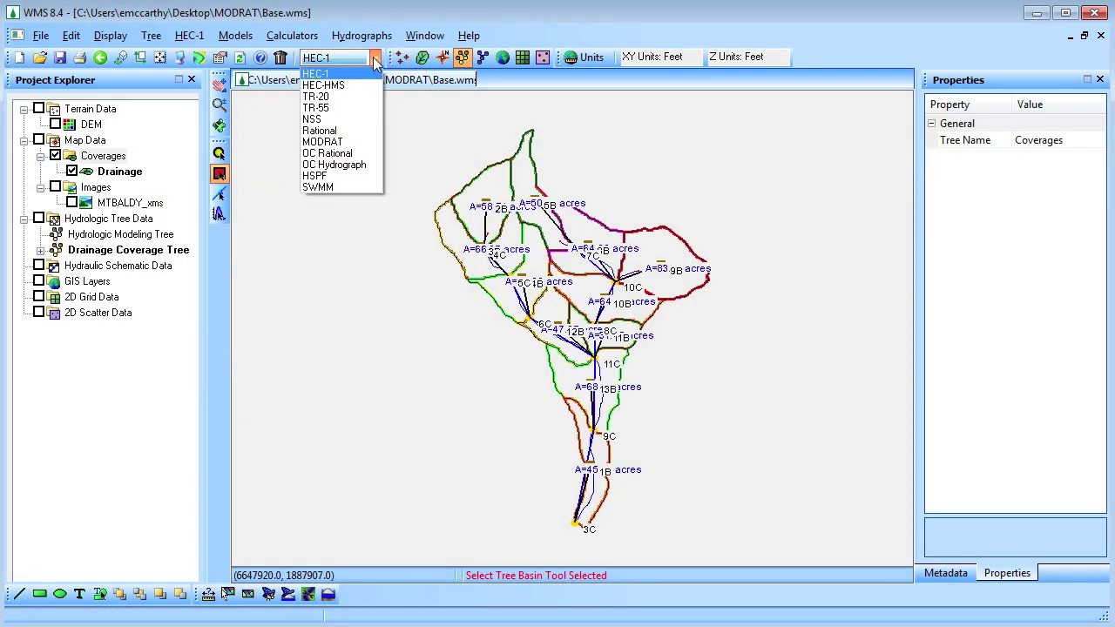
click(324, 141)
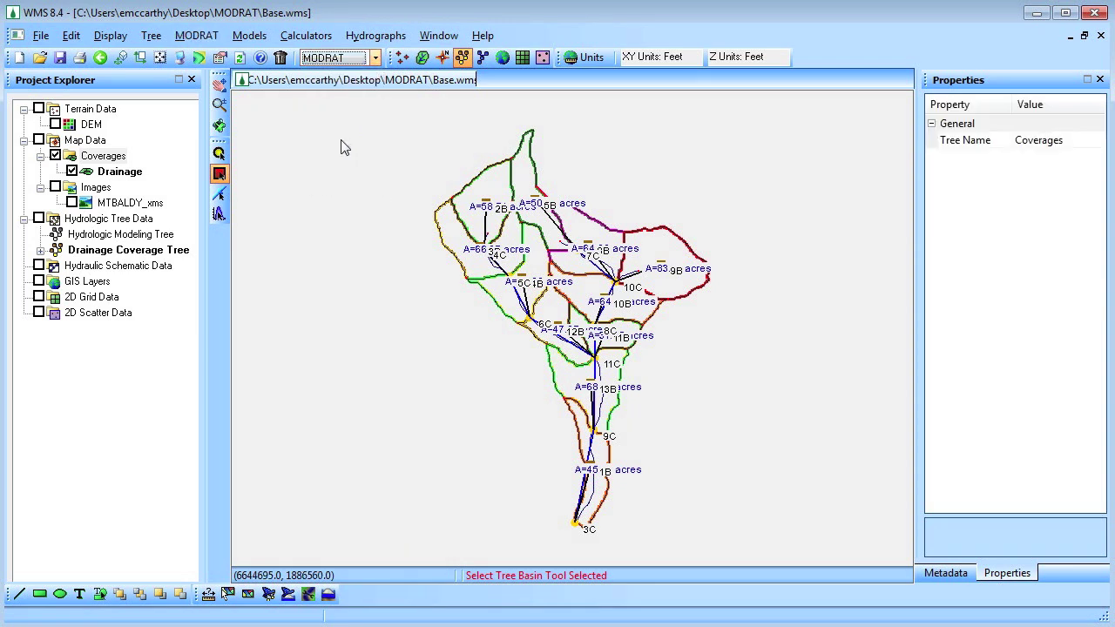
click(197, 39)
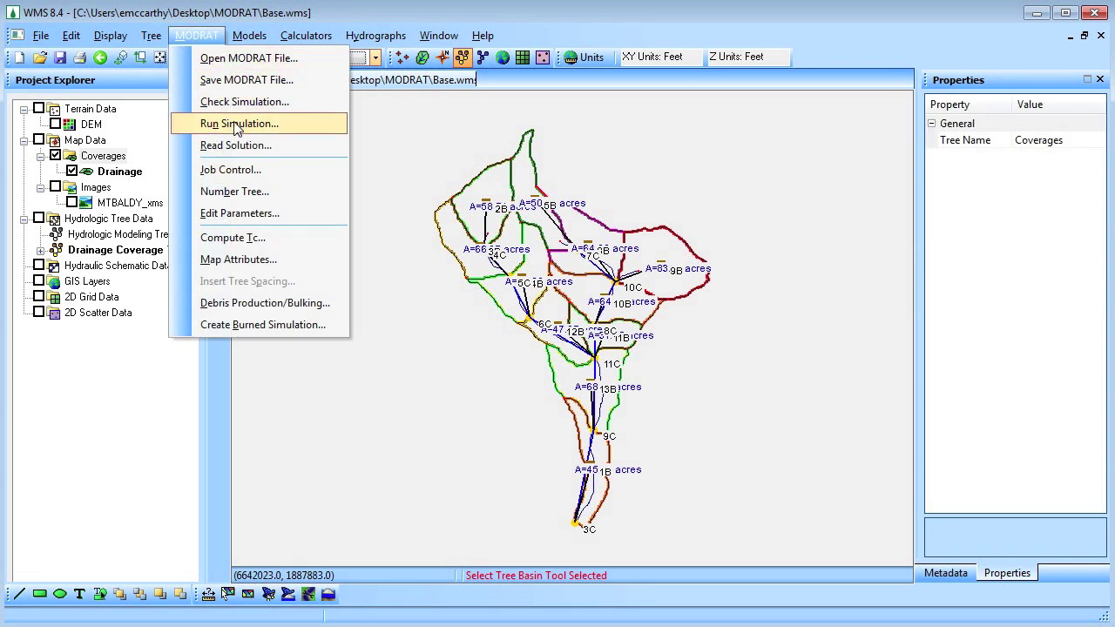
click(244, 169)
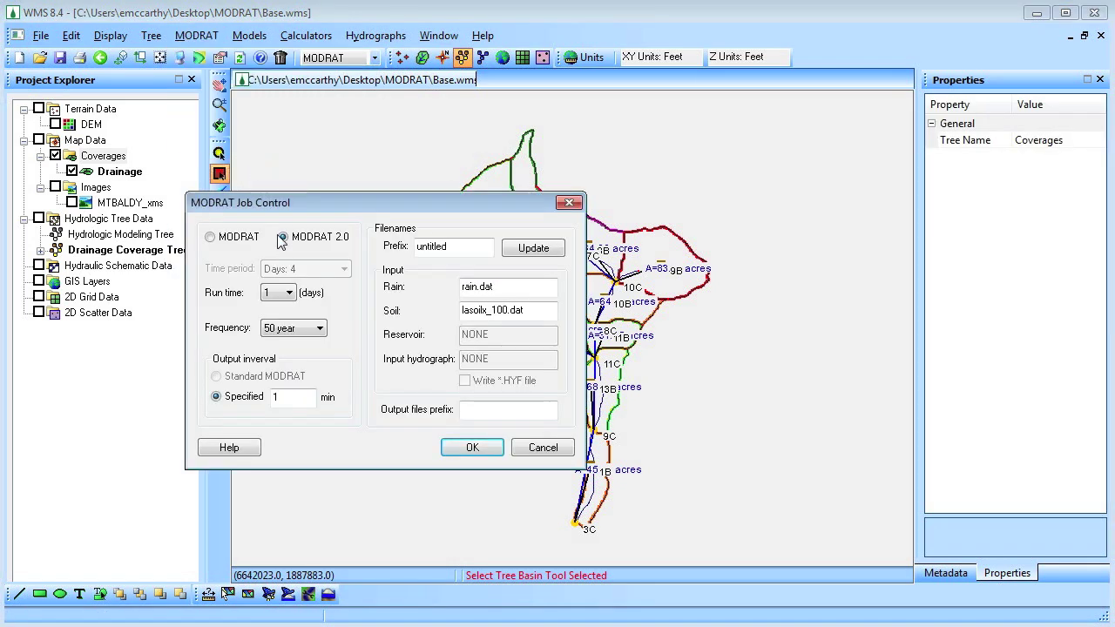
Set MODRAT job control to a 2-day, 25-year run with prefix palmergis and updated file names
click(283, 292)
click(279, 315)
click(300, 328)
click(287, 378)
double_click(455, 250)
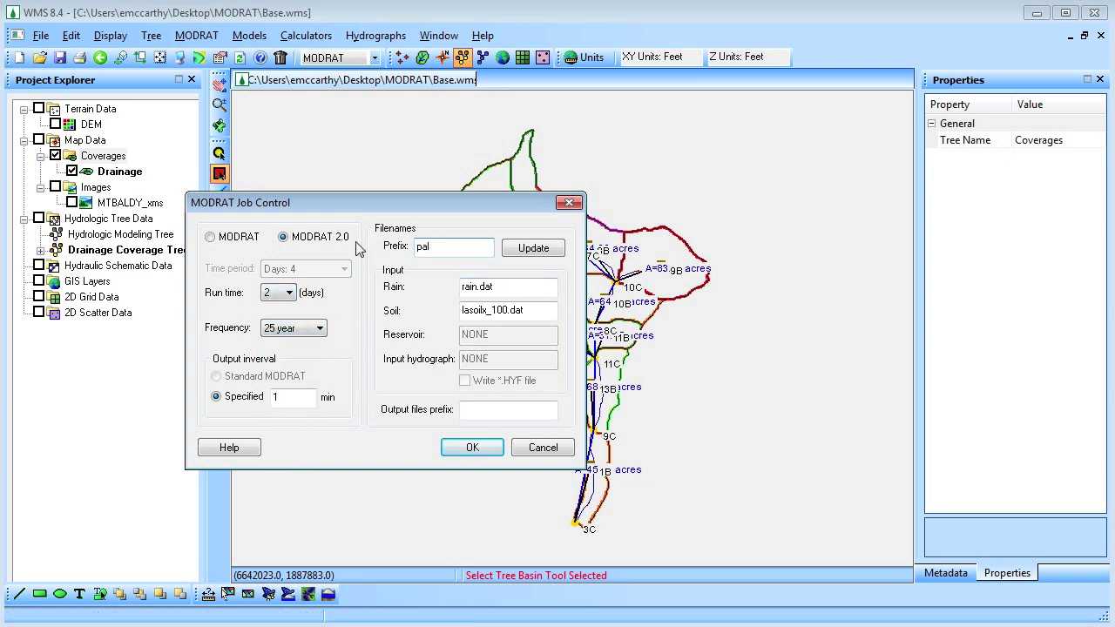
double_click(465, 285)
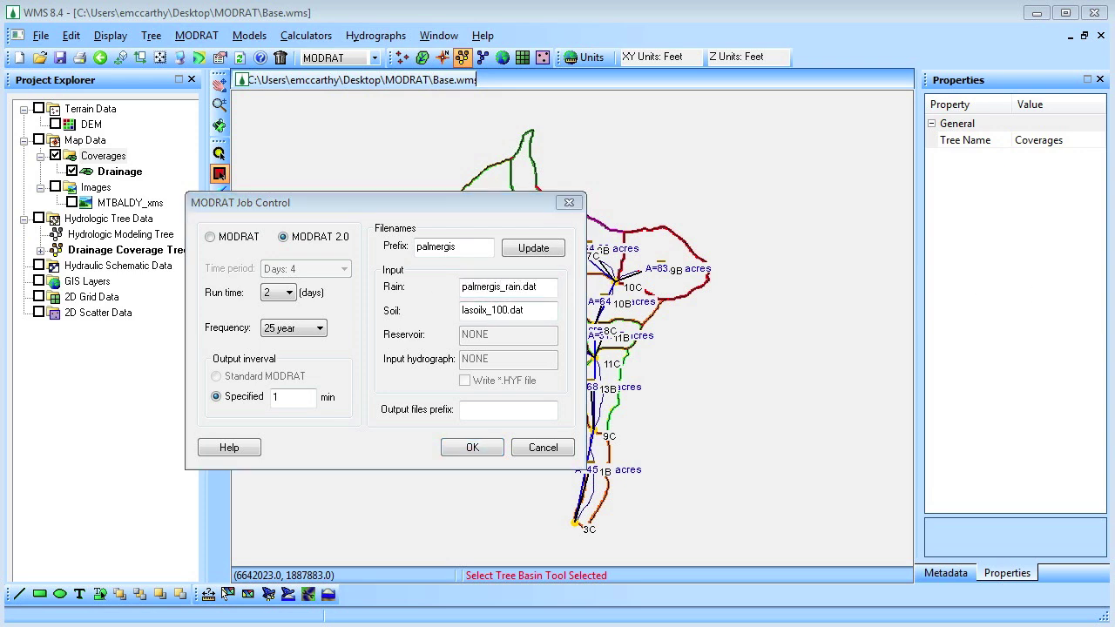
click(561, 247)
click(472, 446)
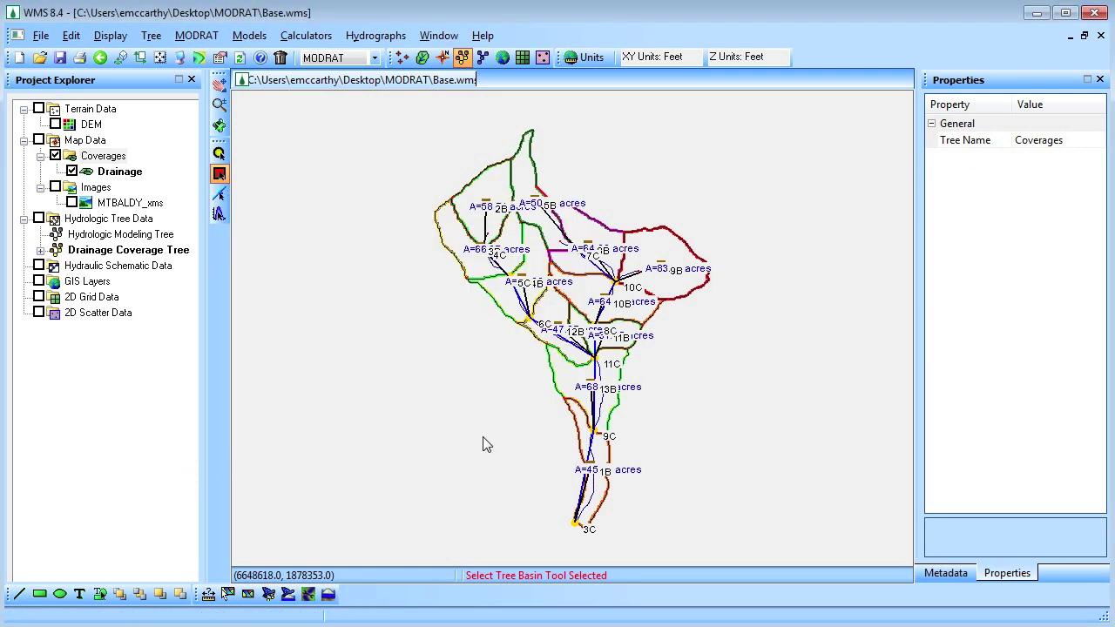
Create a new Soil Type coverage
right_click(105, 157)
click(174, 170)
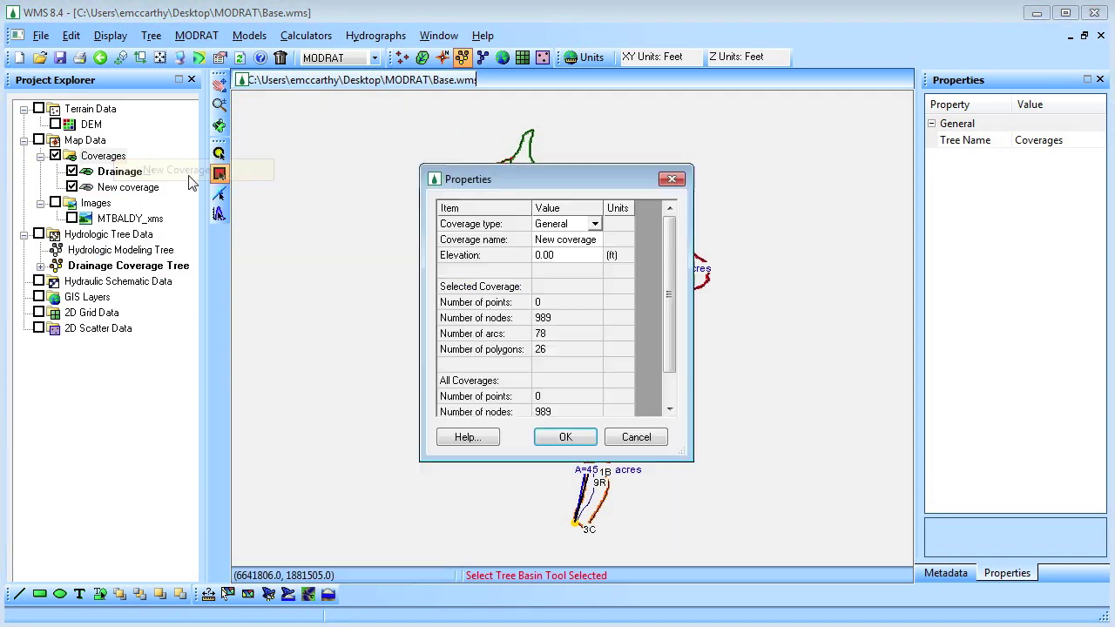
click(595, 225)
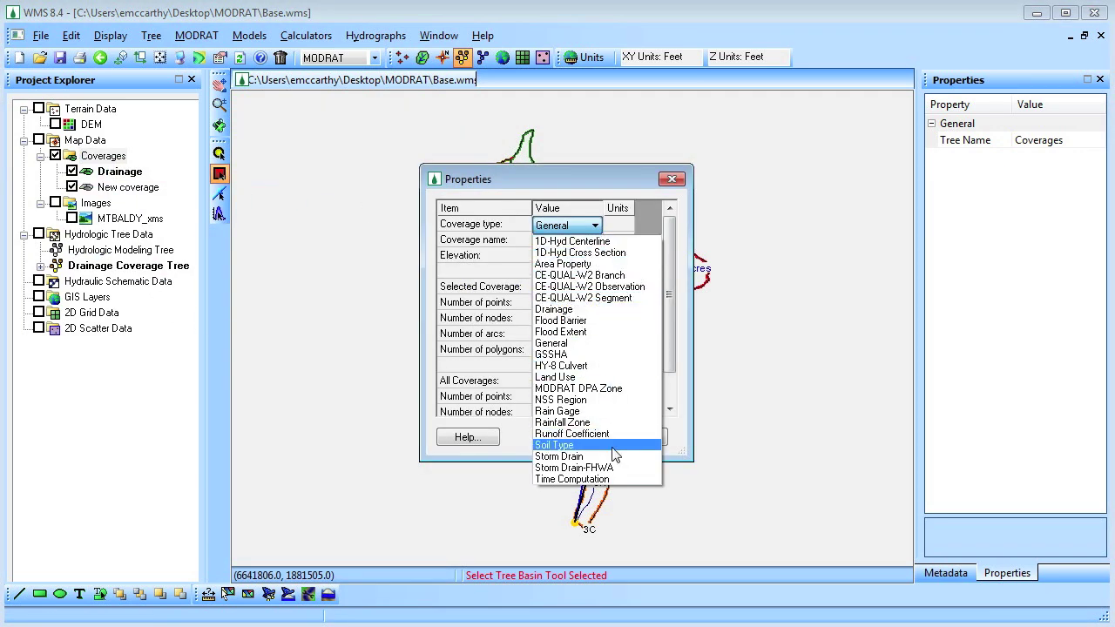
click(576, 445)
click(565, 437)
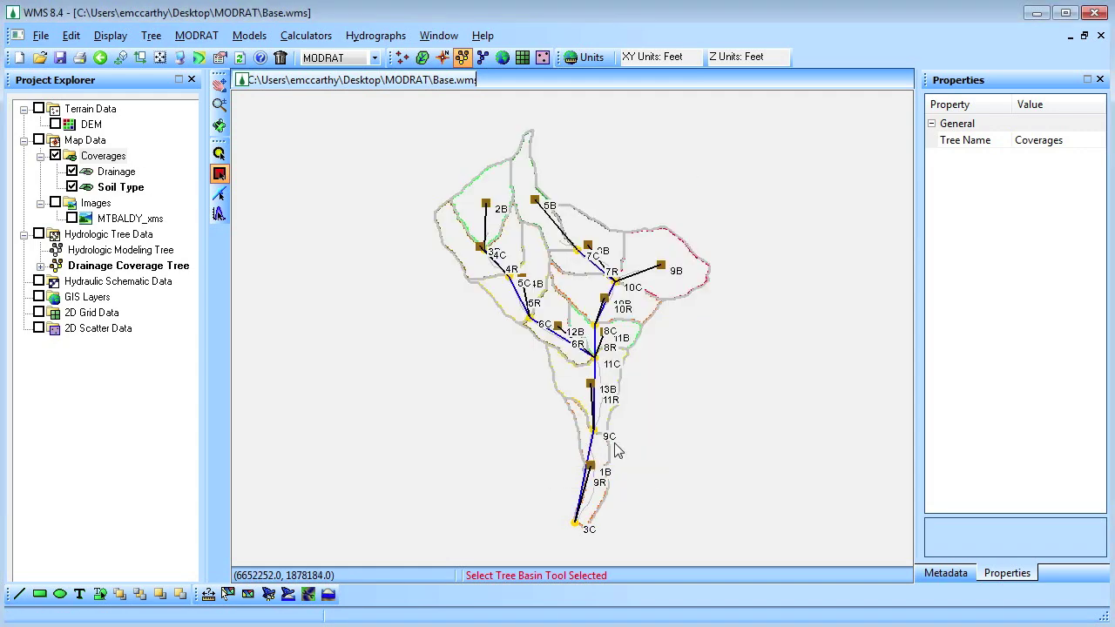
Load the soils_2004.shp shapefile and select the soil polygons covering the watershed
right_click(87, 297)
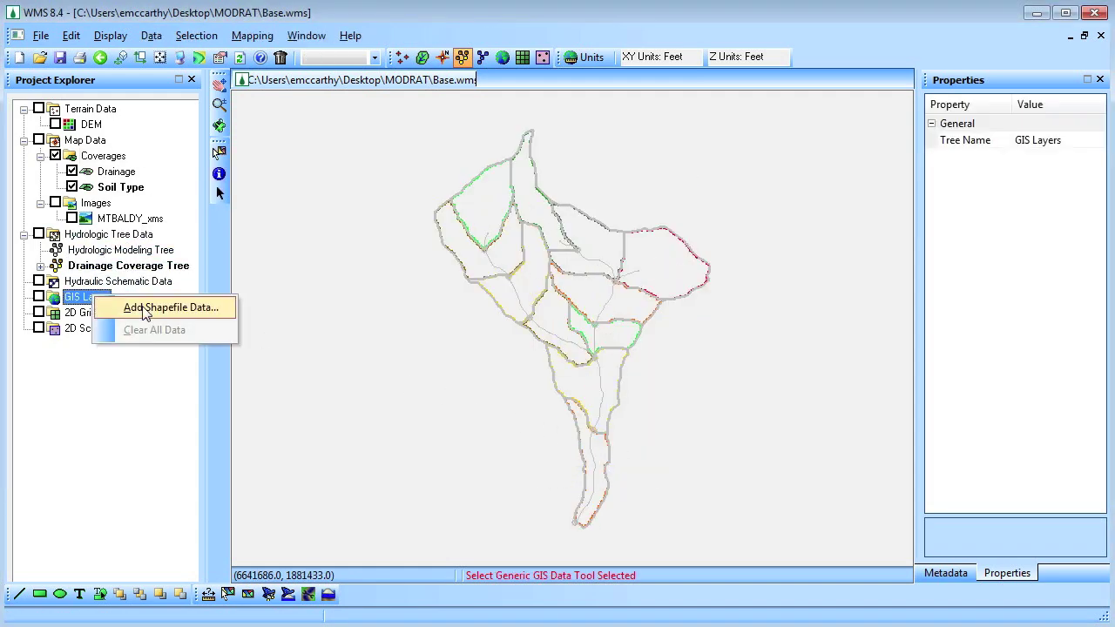
click(222, 307)
double_click(440, 249)
double_click(442, 218)
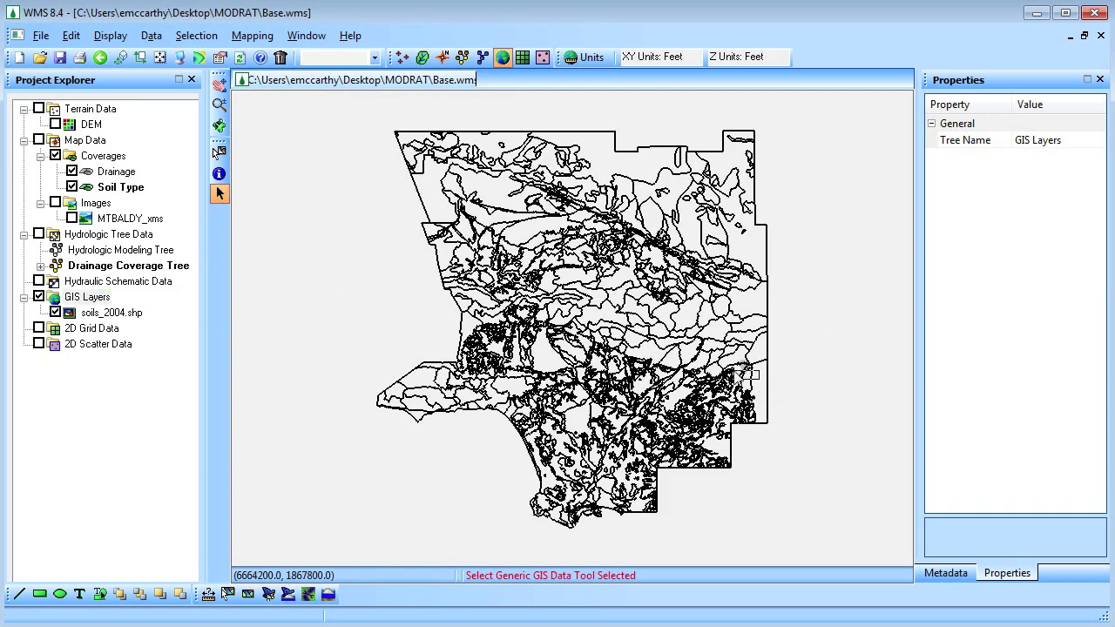
click(766, 366)
Convert the selected soil shapes to feature objects and hide the shapefile layer
click(252, 36)
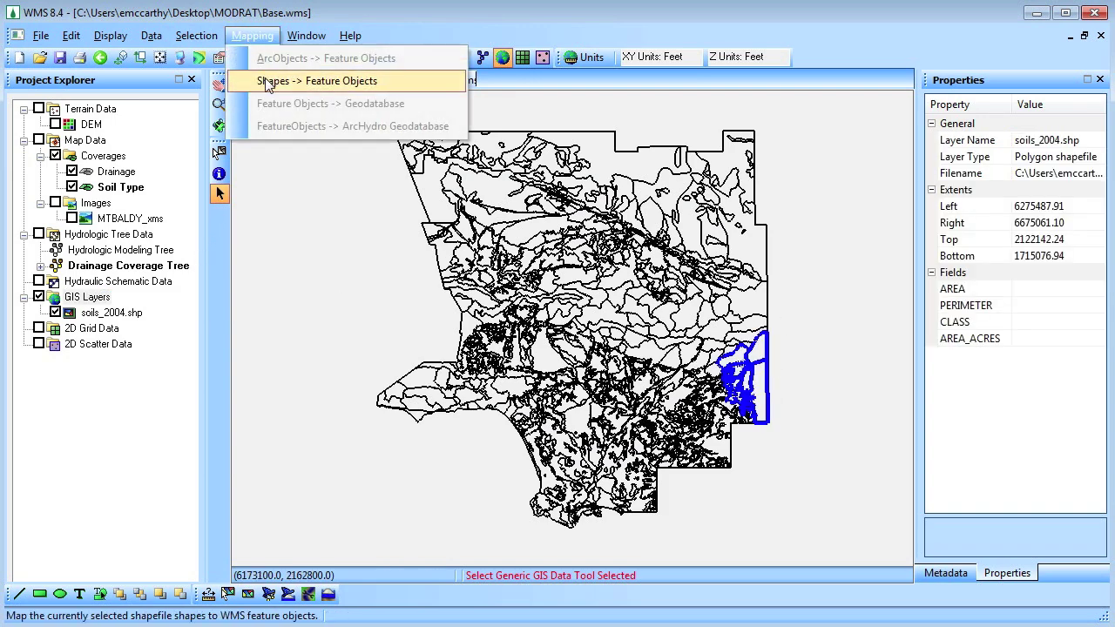
click(264, 80)
click(585, 396)
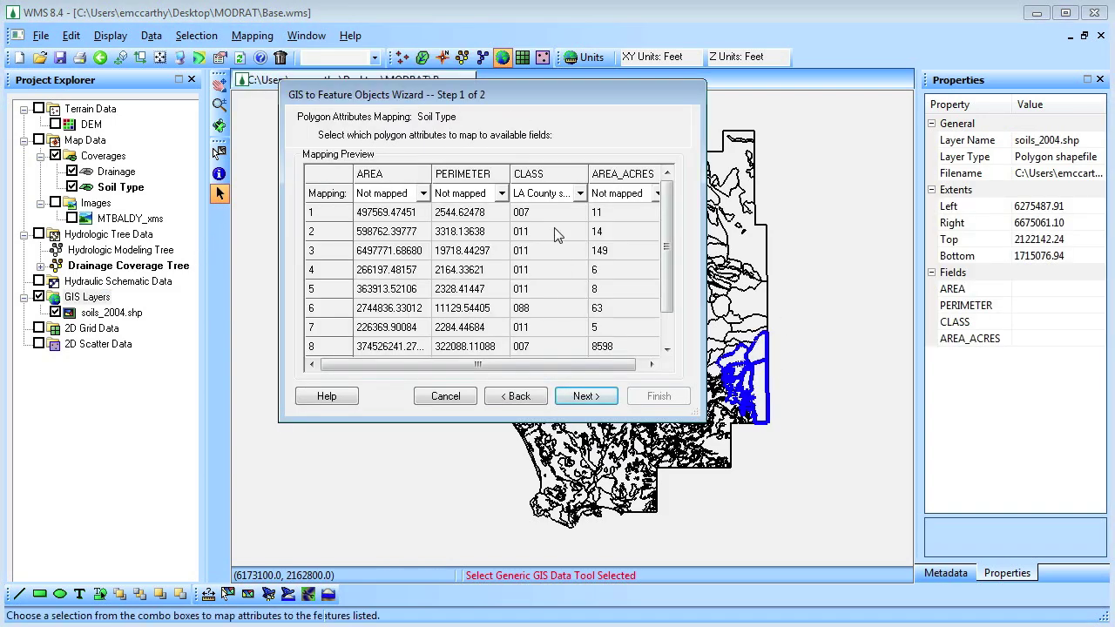
click(585, 395)
click(658, 396)
click(55, 312)
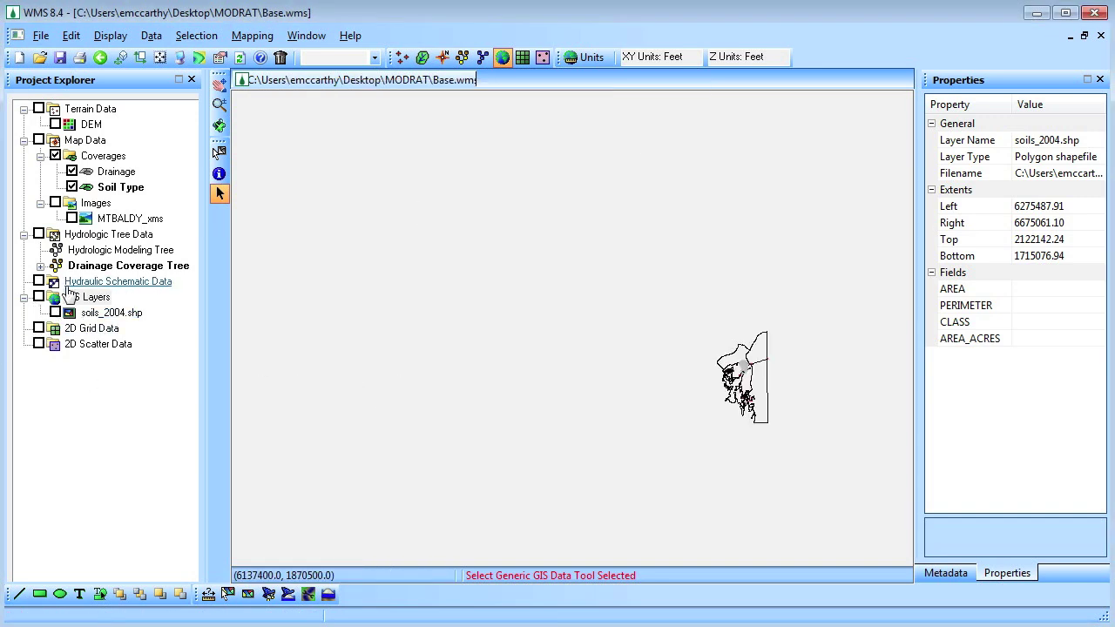
Map LA County soil numbers onto the MODRAT basins from the soil coverage with step 20
click(462, 58)
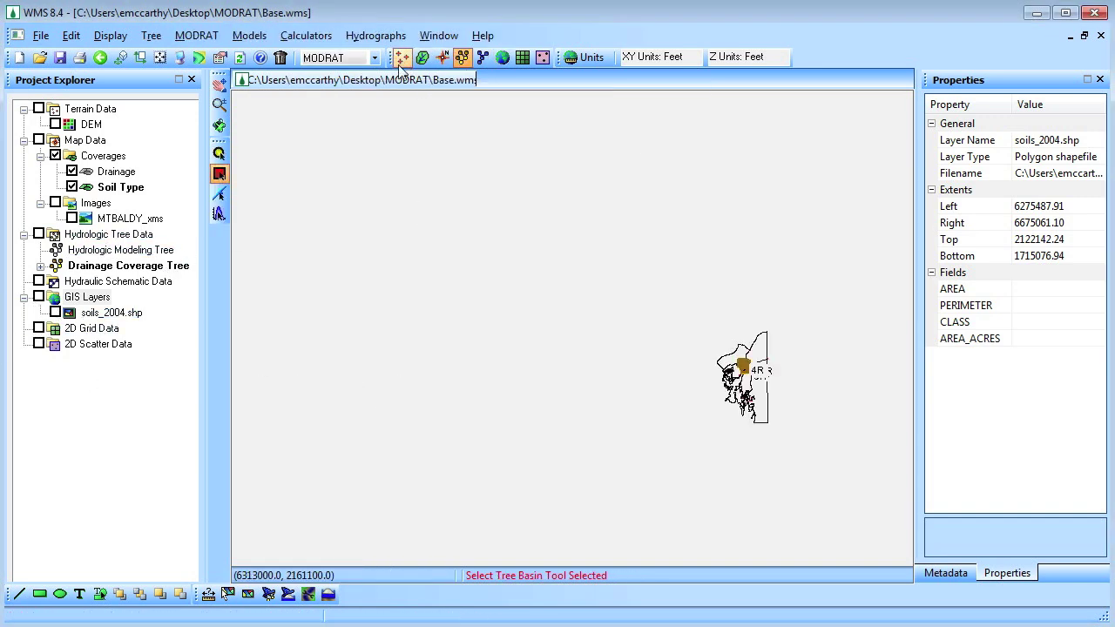
click(195, 35)
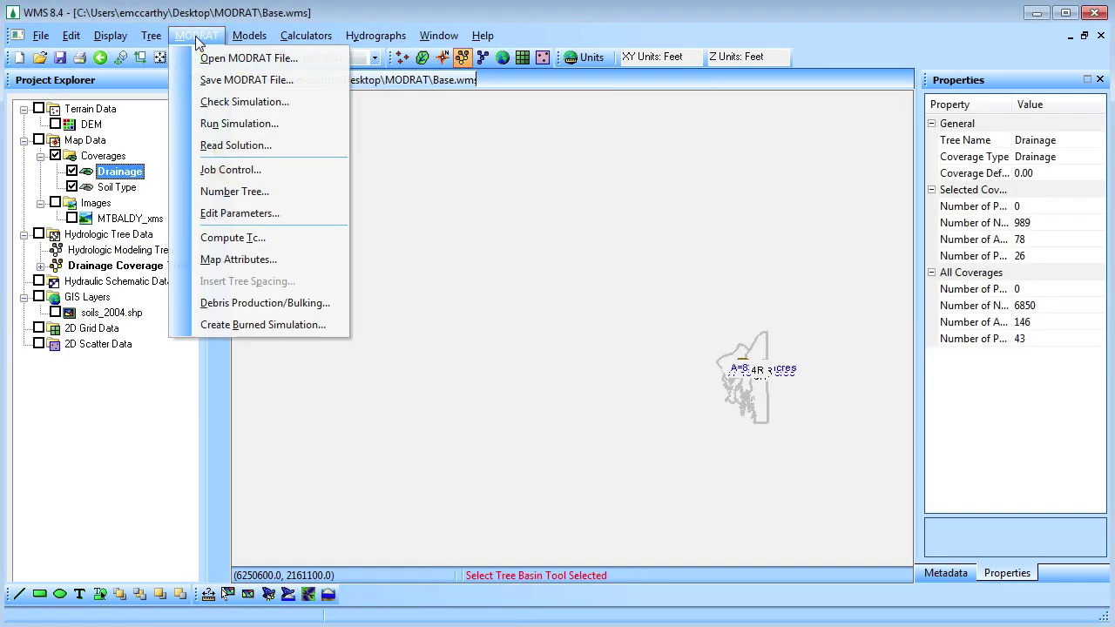
click(235, 256)
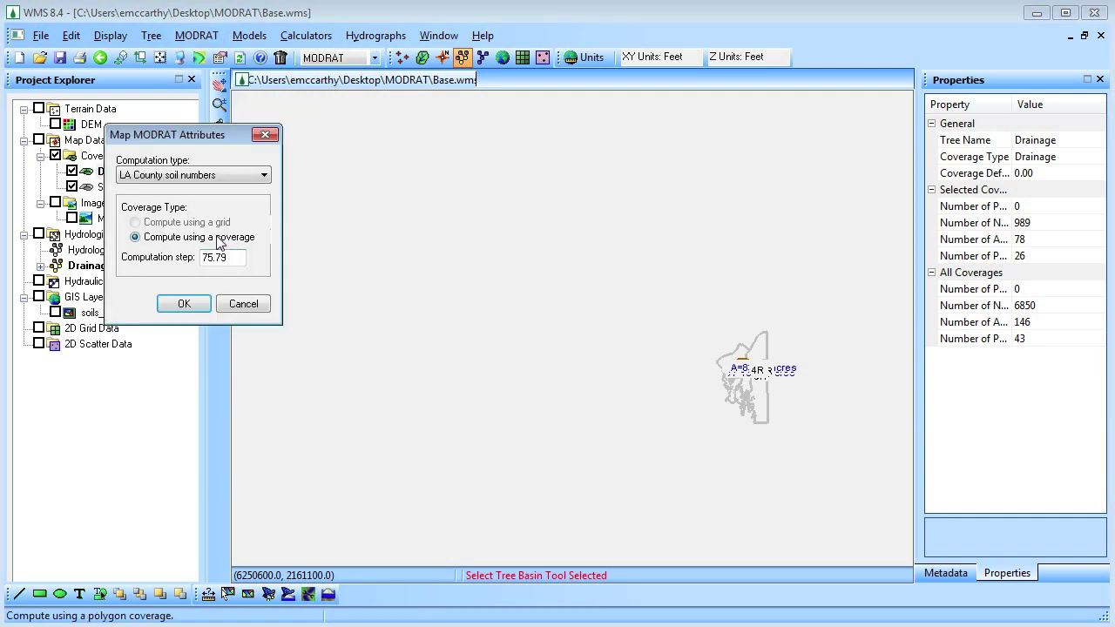
text(20)
click(184, 303)
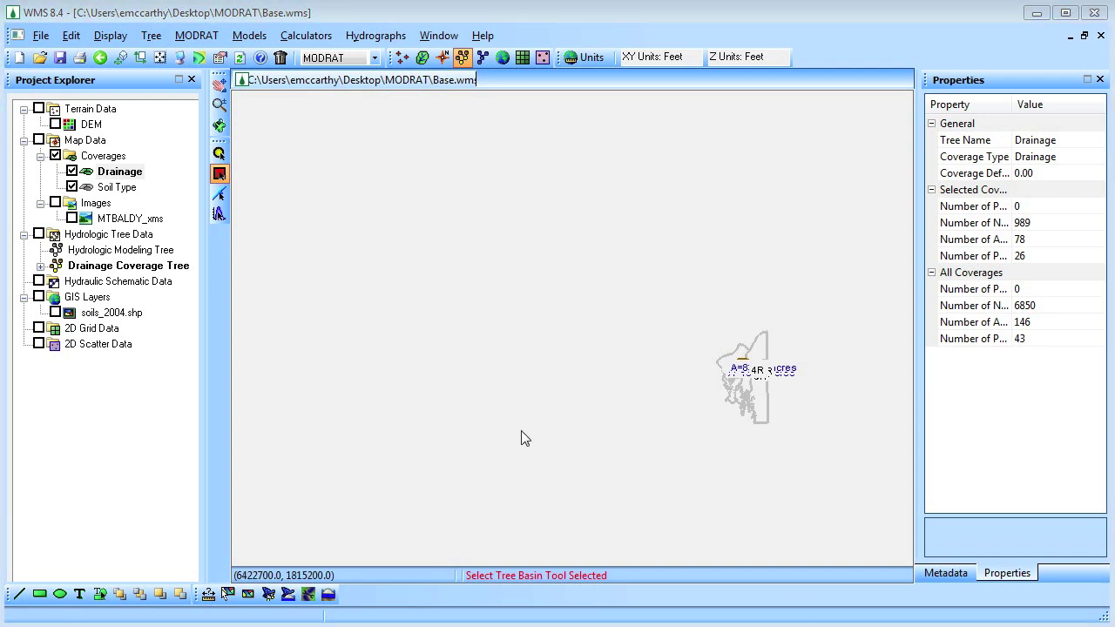
Create a new Land Use coverage
right_click(80, 158)
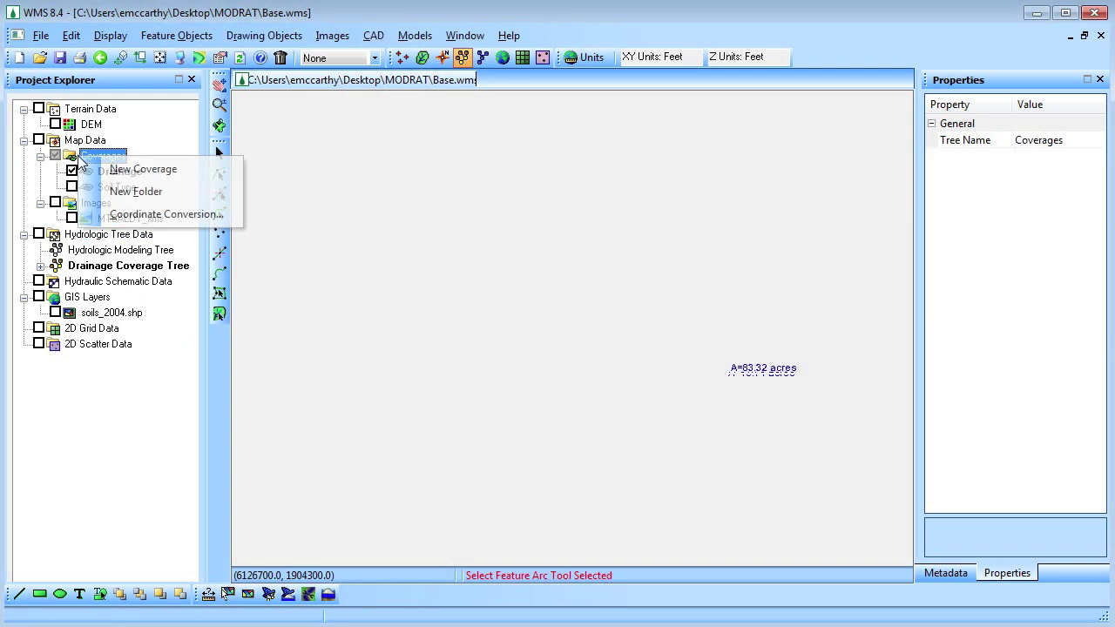
click(123, 171)
click(593, 225)
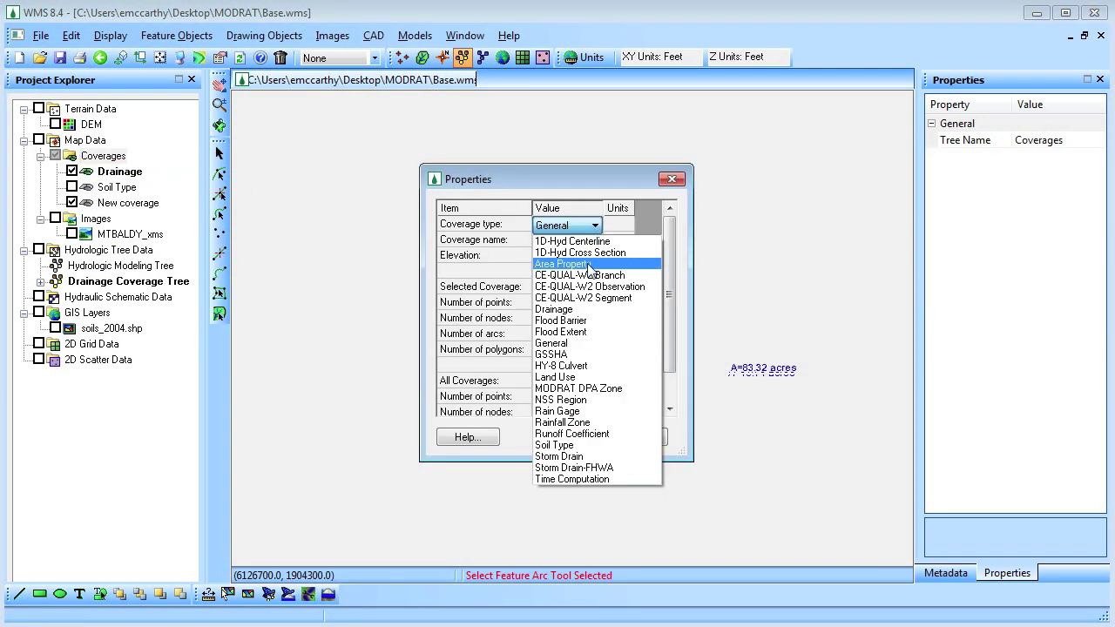
click(576, 373)
click(574, 437)
Load ladpw_landuse_2005.shp from the LandUse folder and select the land-use polygons over the watershed
right_click(87, 312)
click(139, 329)
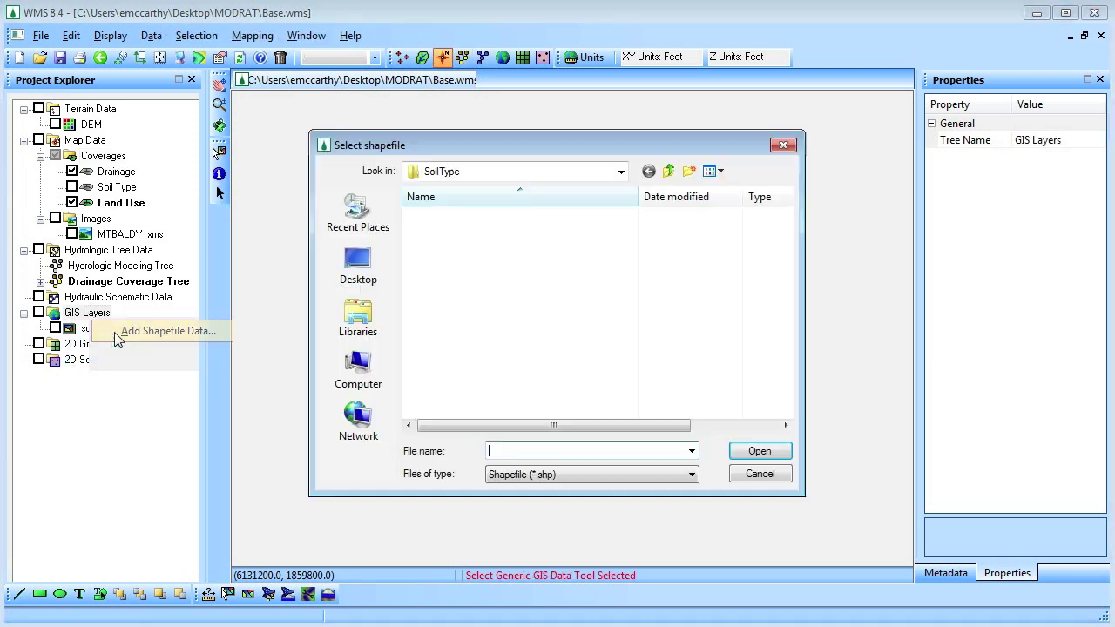
click(668, 170)
double_click(449, 232)
click(483, 218)
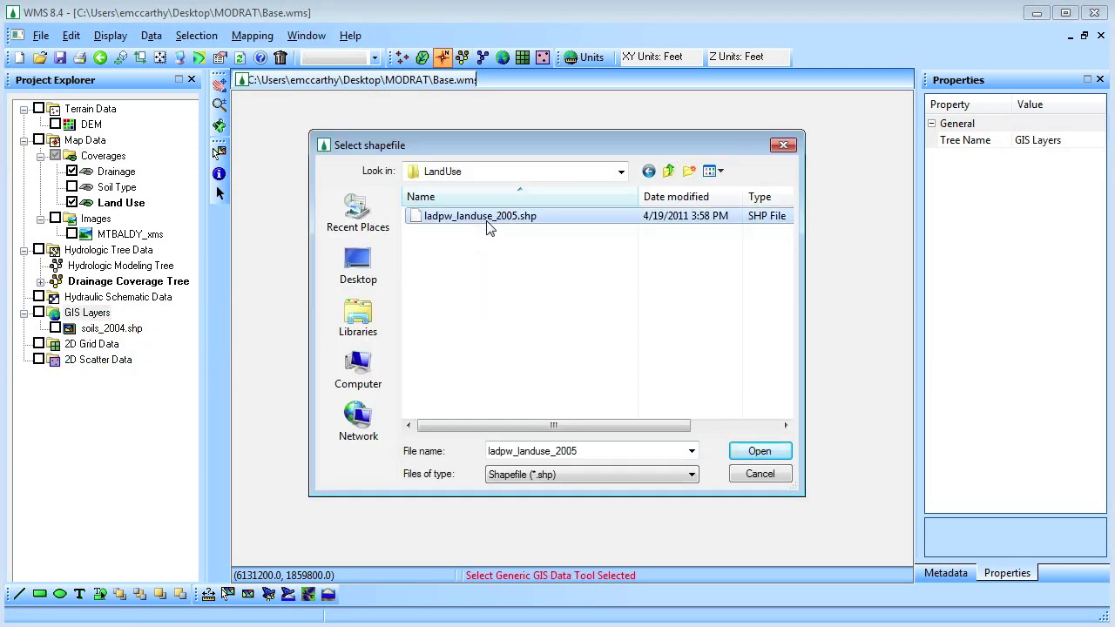
click(755, 455)
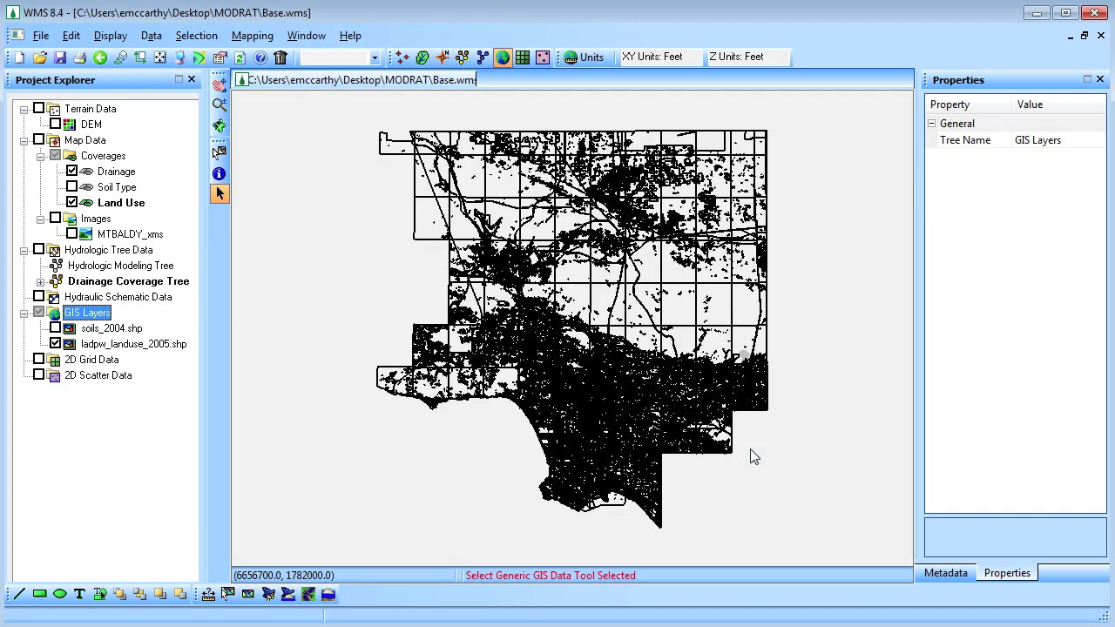
scroll(757, 363, up, 4)
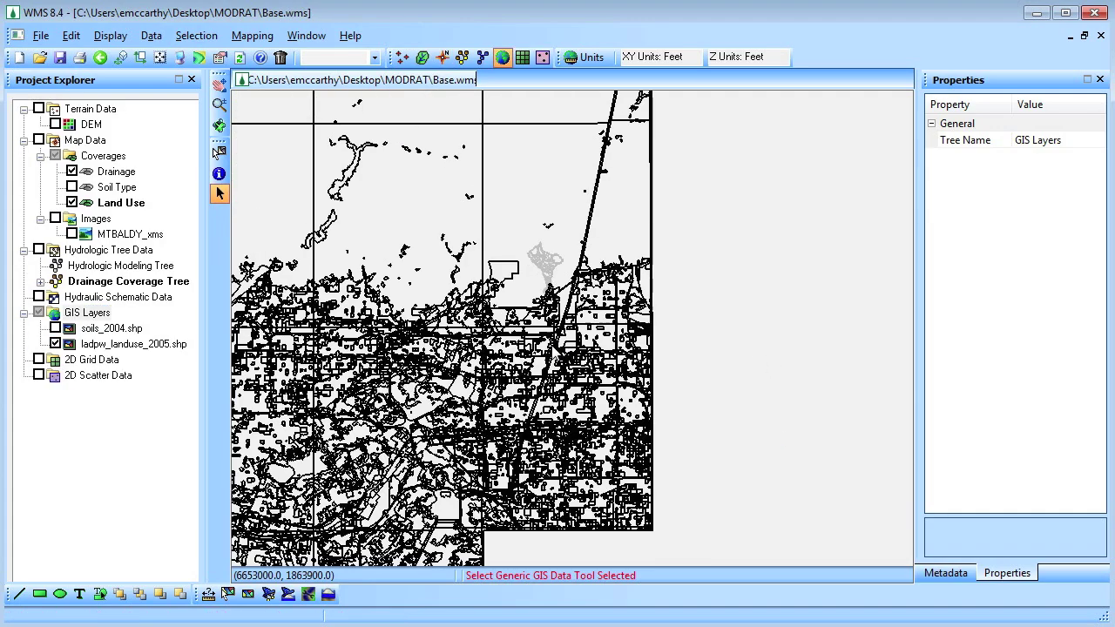
click(432, 164)
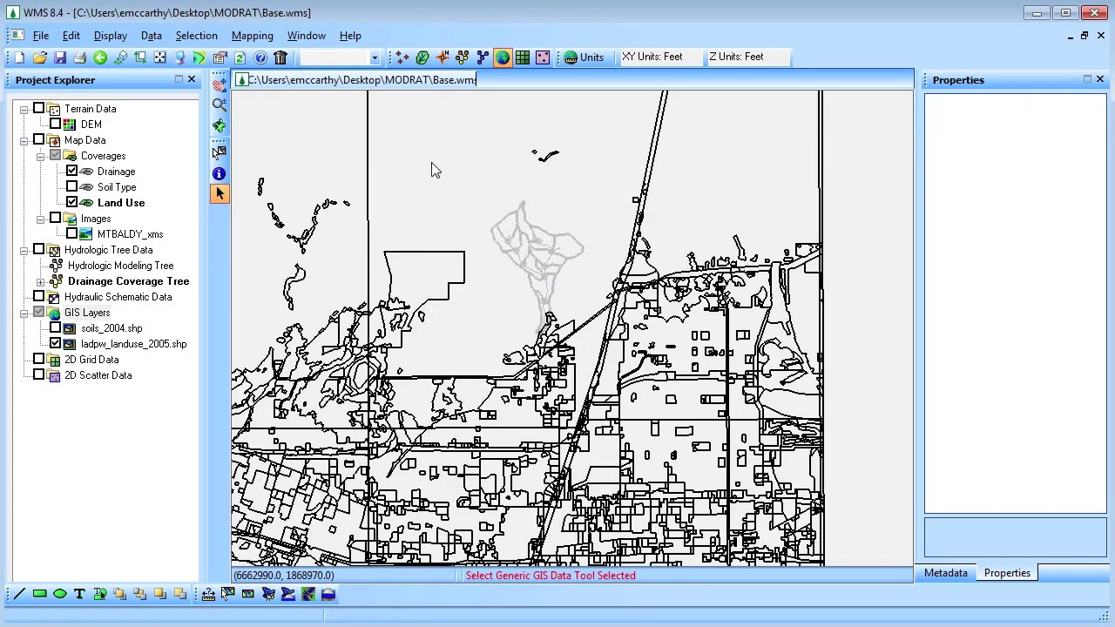
Convert the selected land-use shapes to feature objects, mapping the IMPERV attribute
click(251, 36)
click(275, 81)
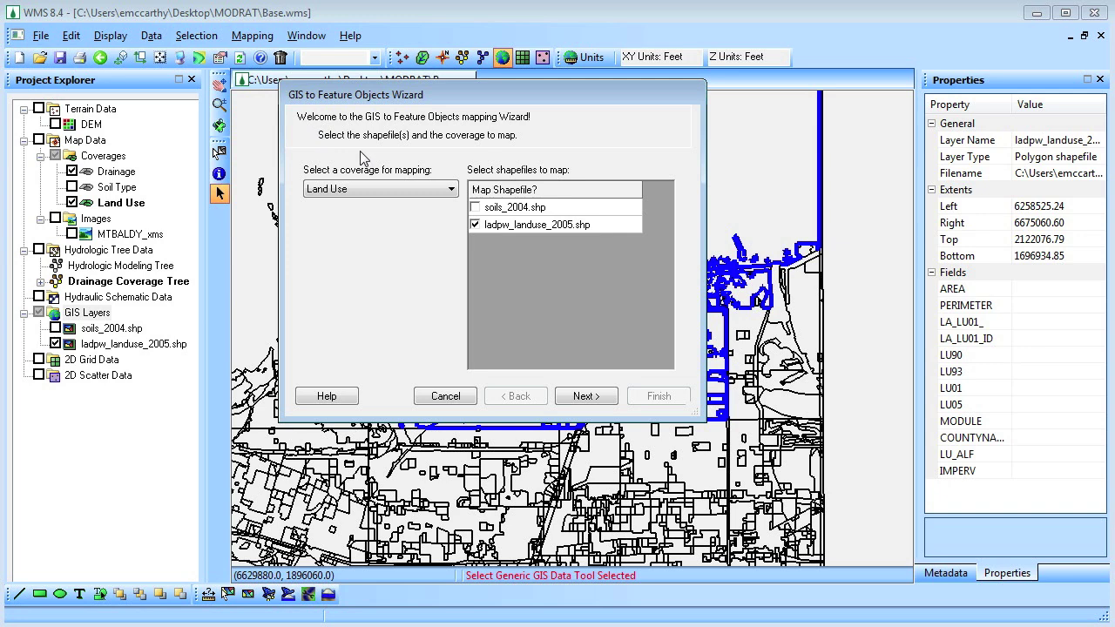
click(581, 396)
drag(409, 364, 639, 388)
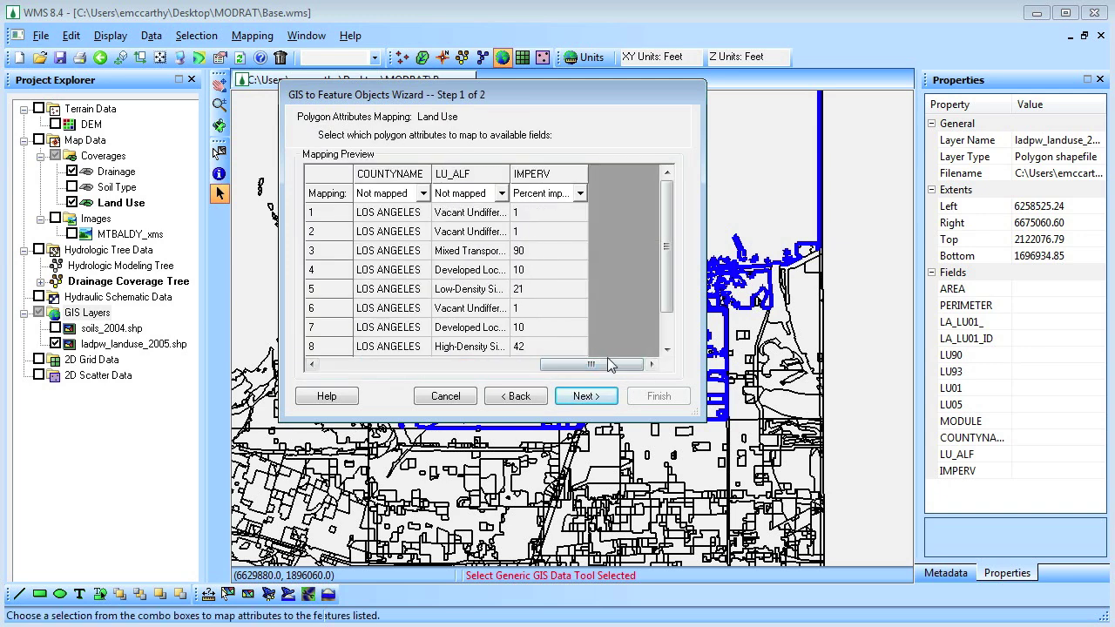
click(592, 396)
click(660, 396)
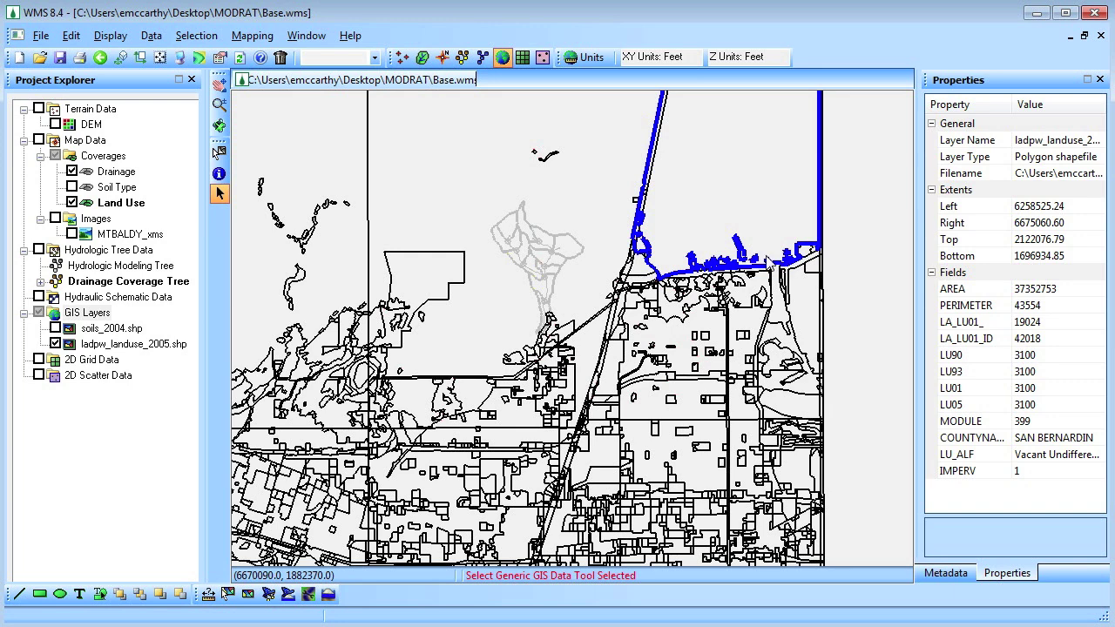
Map LA County land use attributes onto the Drainage coverage basins
click(116, 172)
click(462, 57)
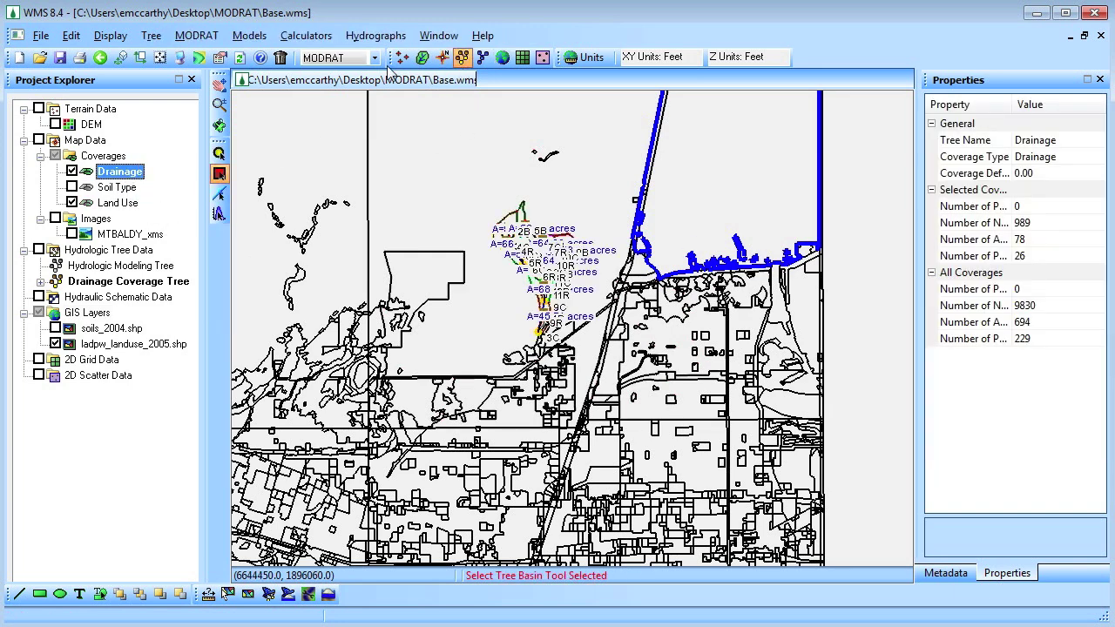
click(209, 36)
click(251, 260)
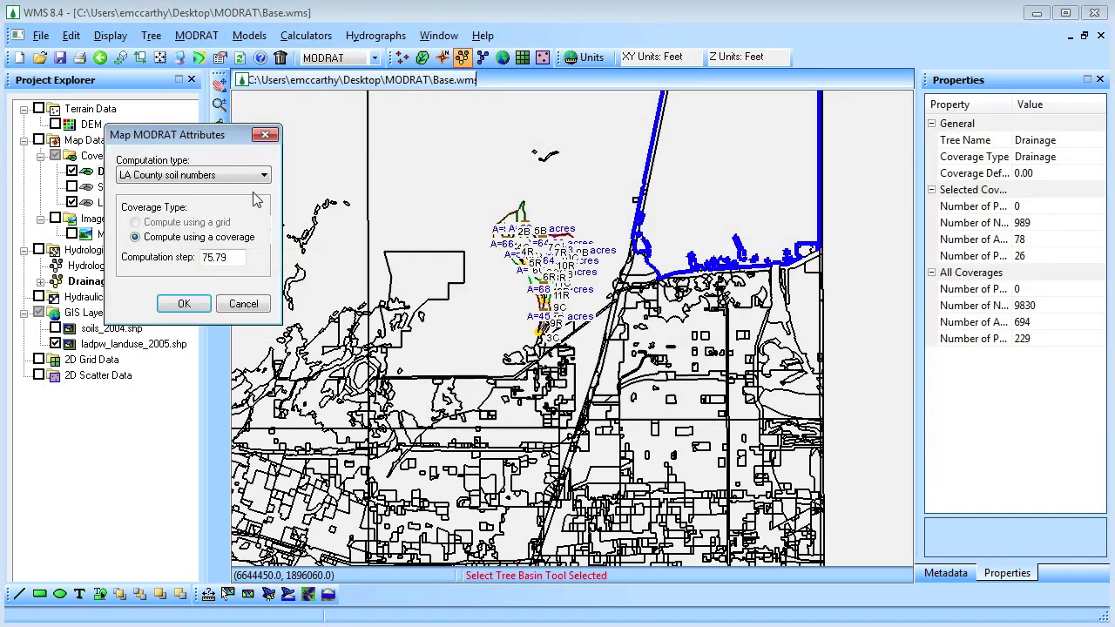
click(255, 176)
click(170, 202)
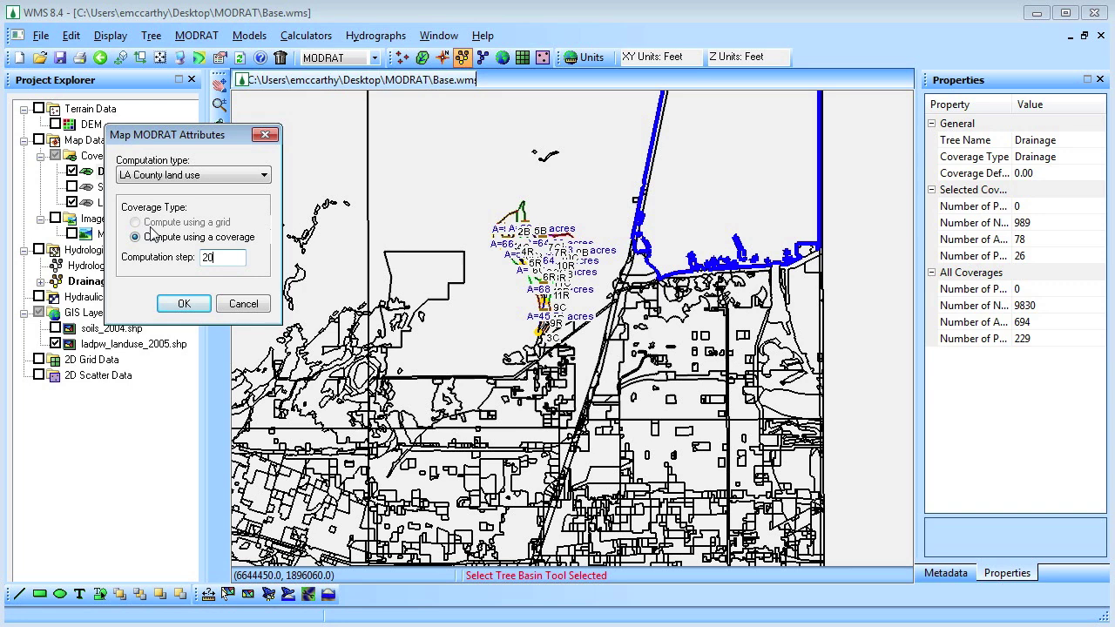
click(187, 302)
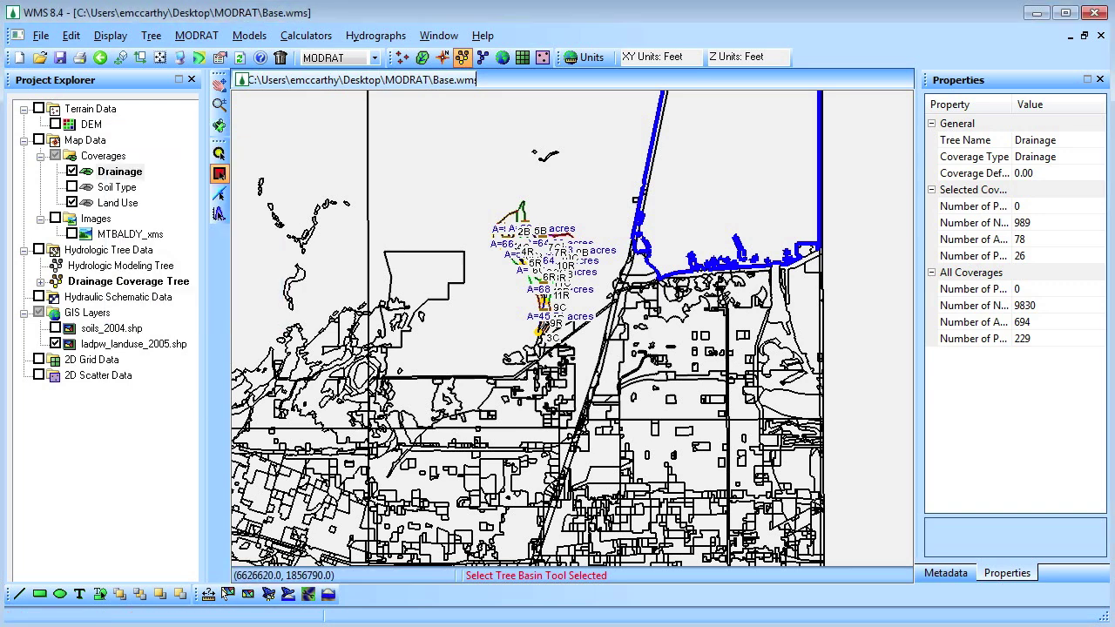
Hide the land-use shapefile and coverage, frame the drainage coverage, and select basin 5B
click(55, 344)
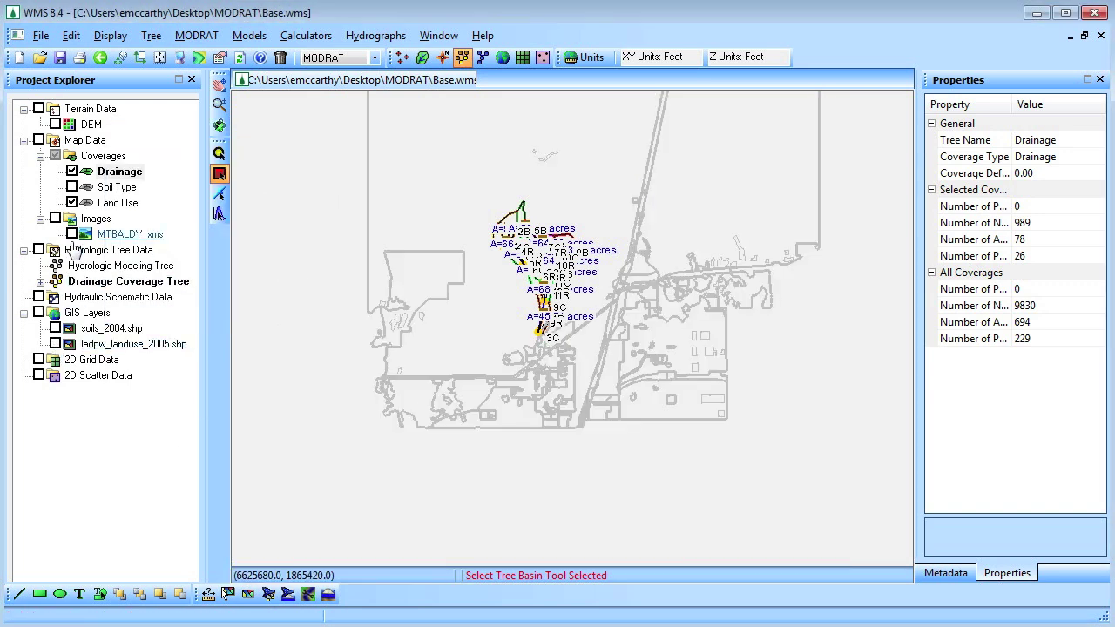
click(71, 203)
click(164, 59)
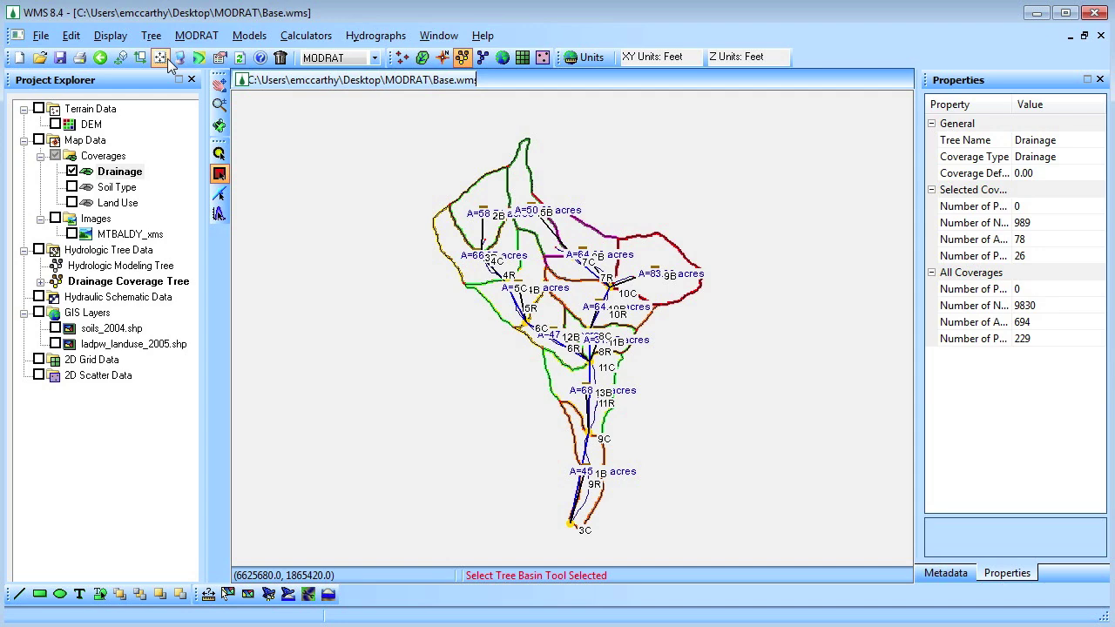
click(532, 188)
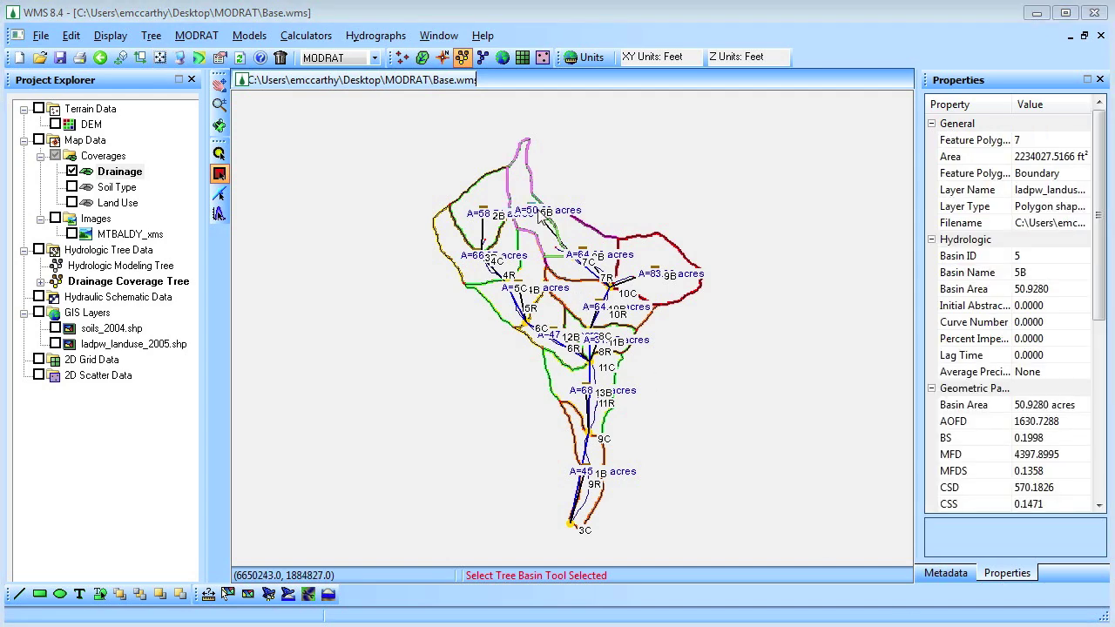
click(196, 36)
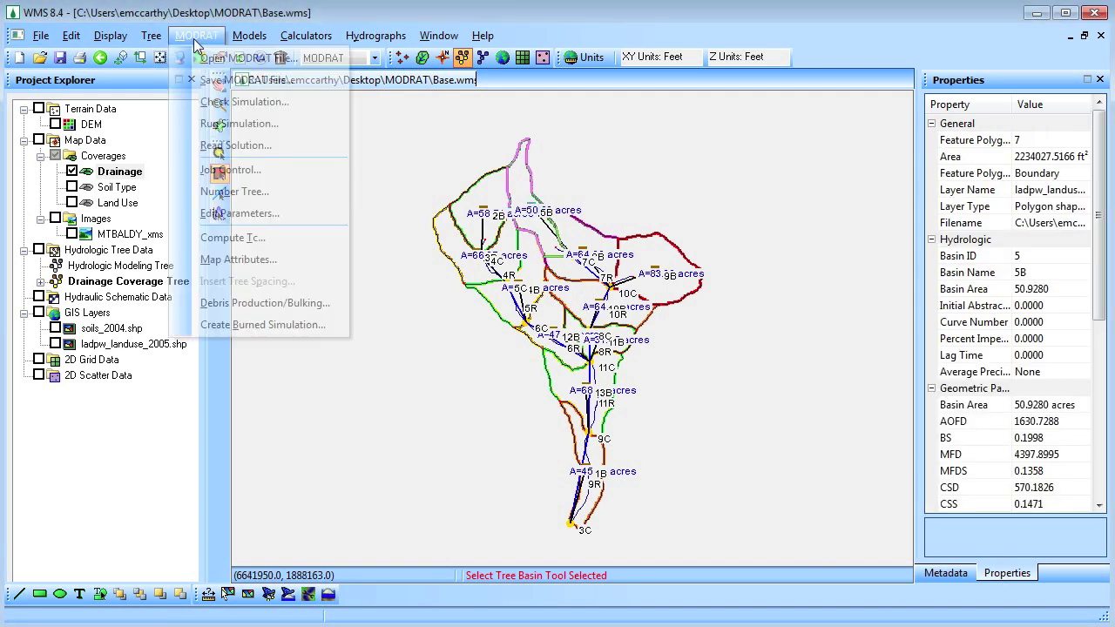
Renumber the tree to MODRAT rules, accepting the laterals offered for basins 12B and 11B
click(239, 195)
click(357, 197)
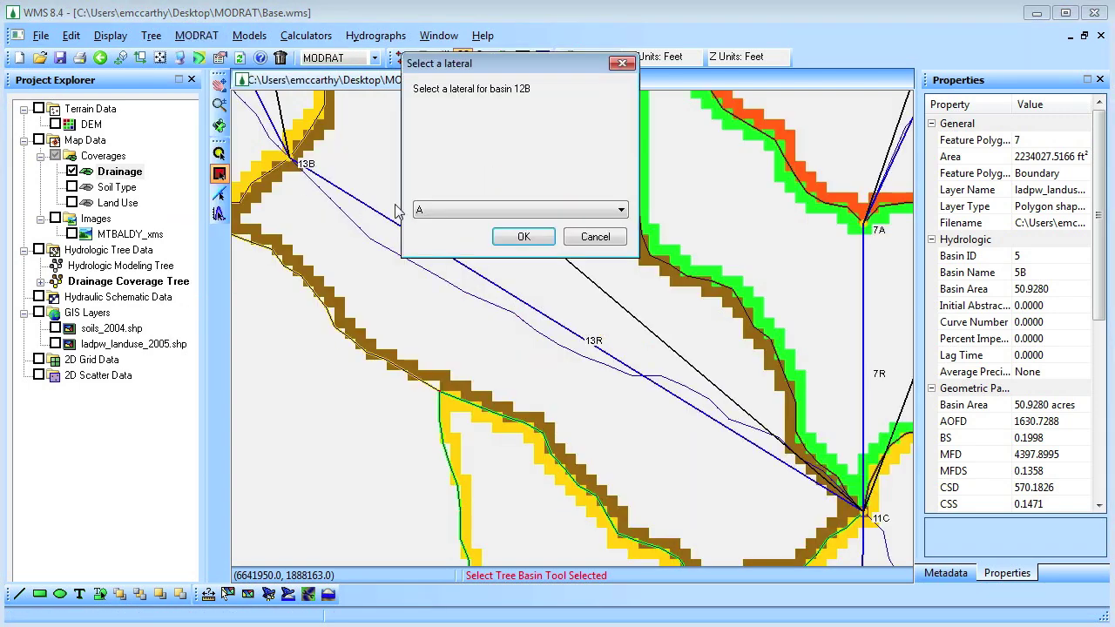
click(522, 237)
click(523, 237)
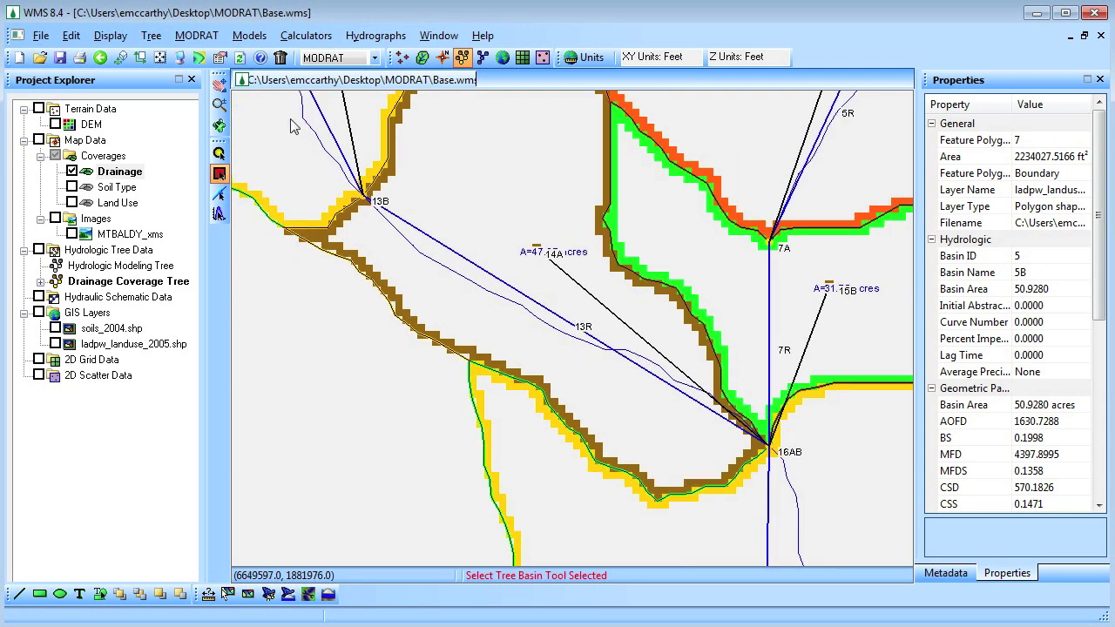
Review basin 1A's MODRAT parameters: location 1, soil type 81, 1.00 impervious
click(160, 56)
double_click(535, 213)
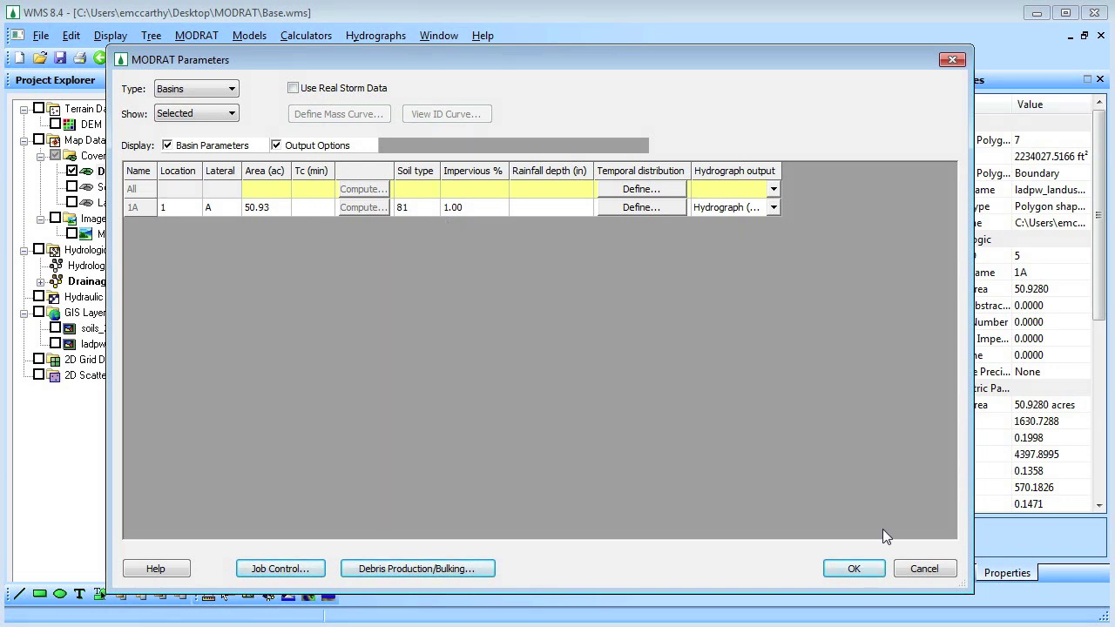
click(865, 568)
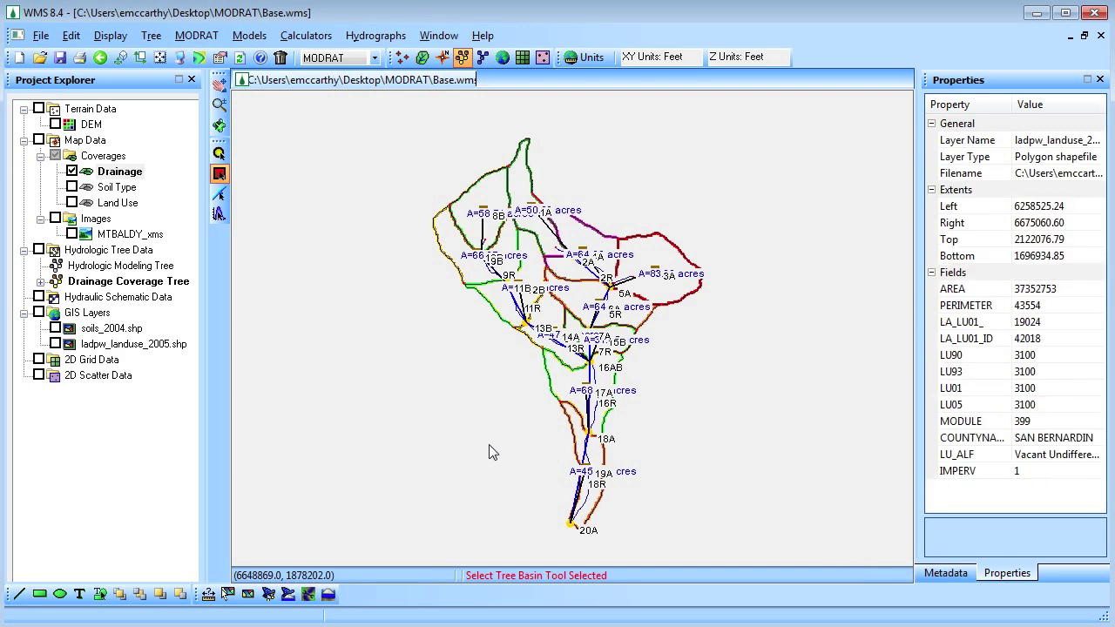
Load lac25yr24hr.asc from the MODRAT folder as a rainfall depth grid
click(46, 41)
click(55, 81)
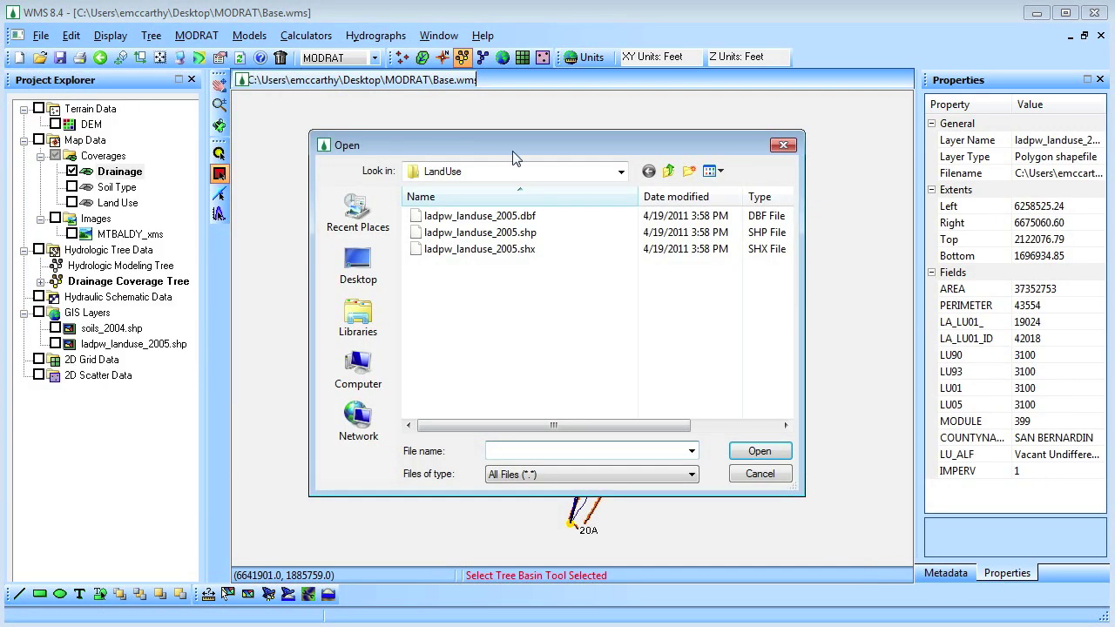
click(669, 171)
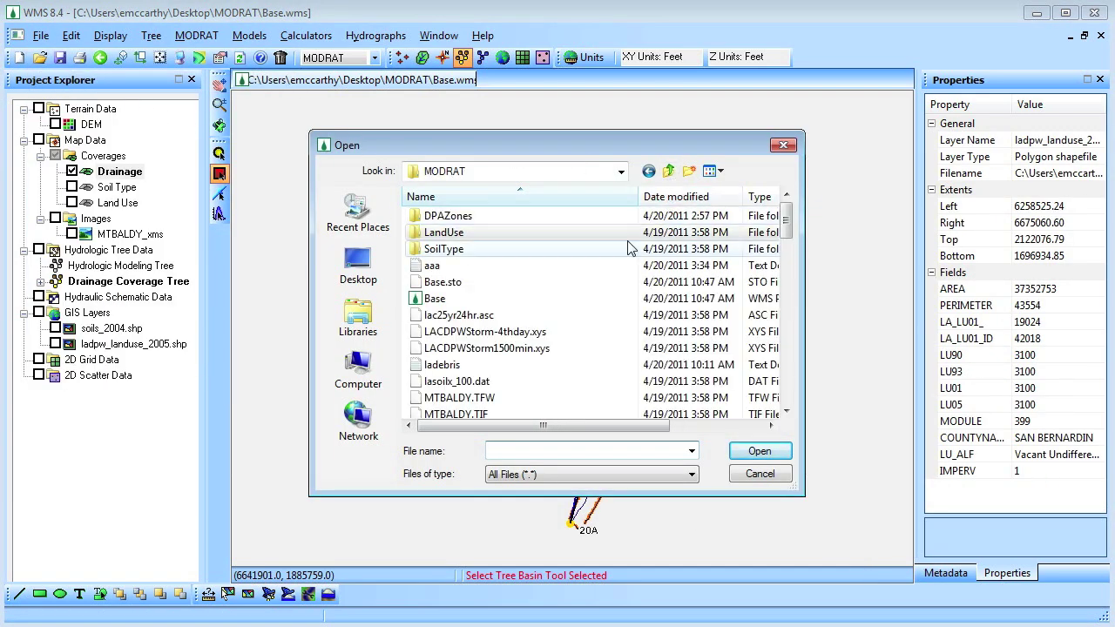
click(676, 479)
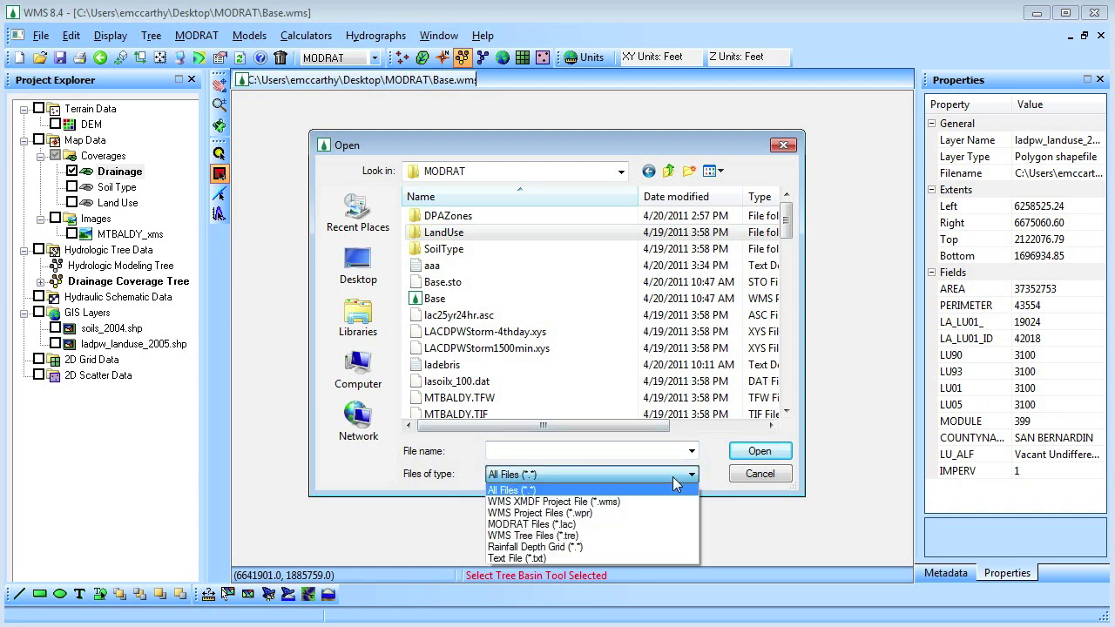
click(652, 549)
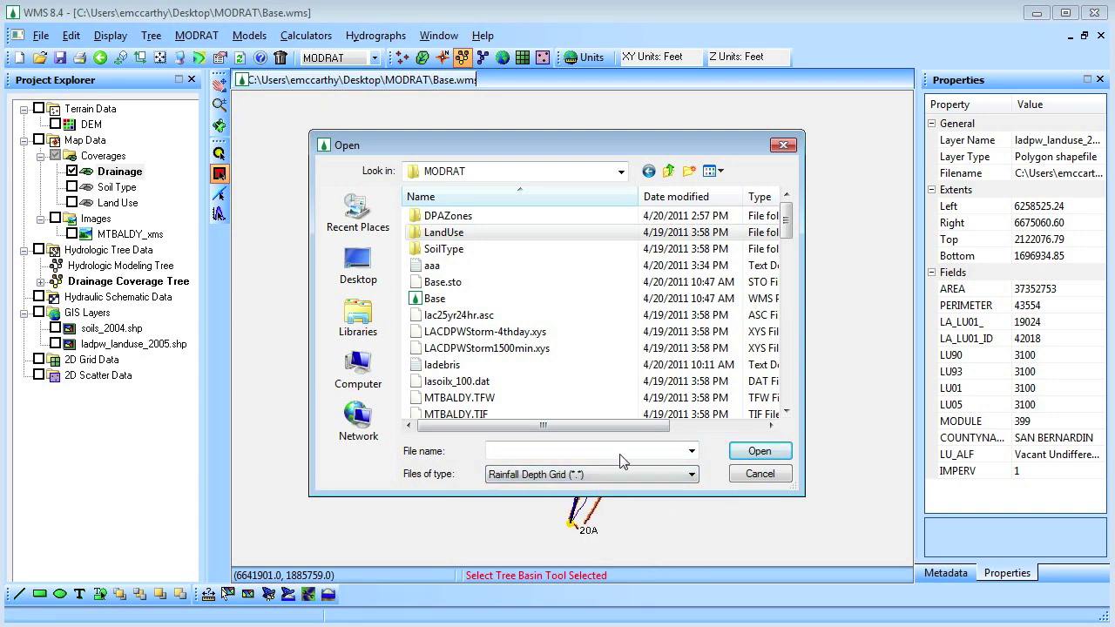
click(504, 317)
click(756, 451)
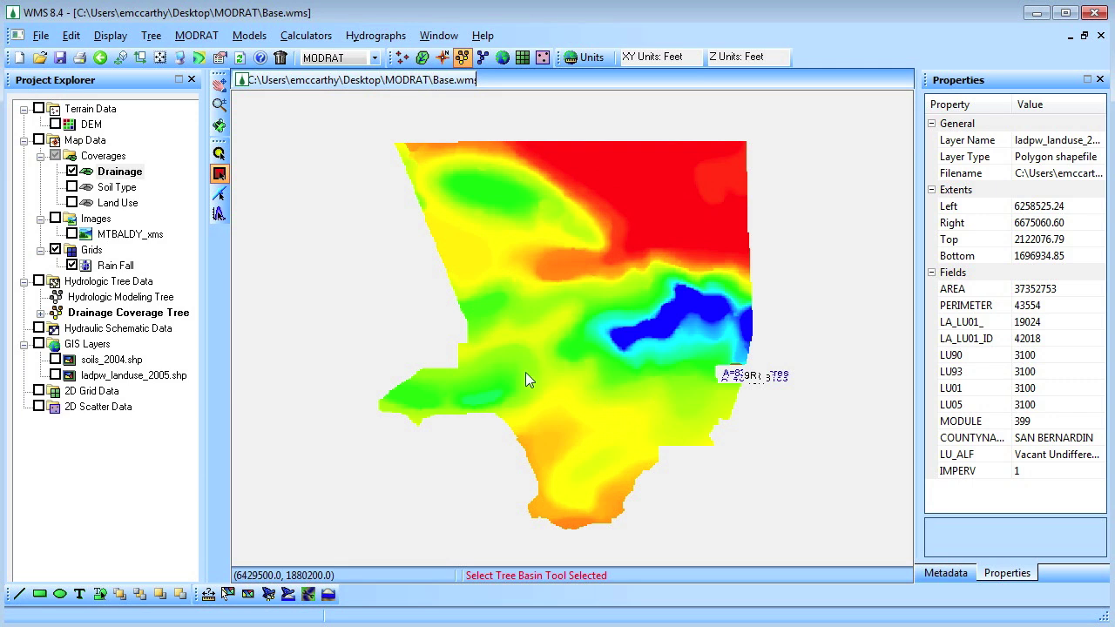
Compute each basin's rainfall depth from the grid, then hide the grid
click(305, 35)
click(307, 48)
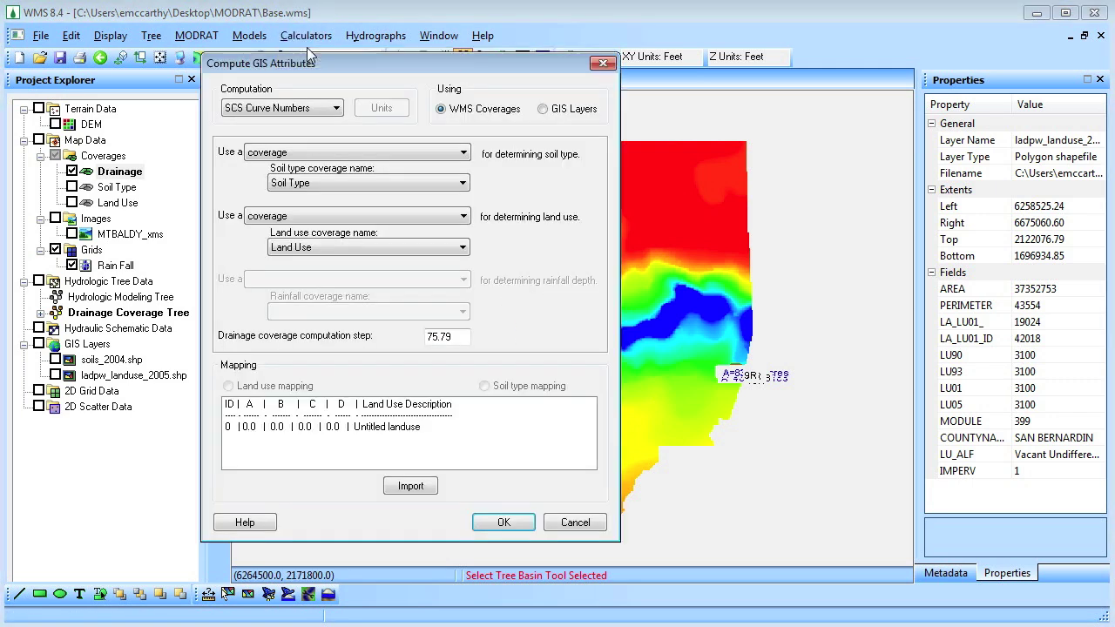
click(296, 108)
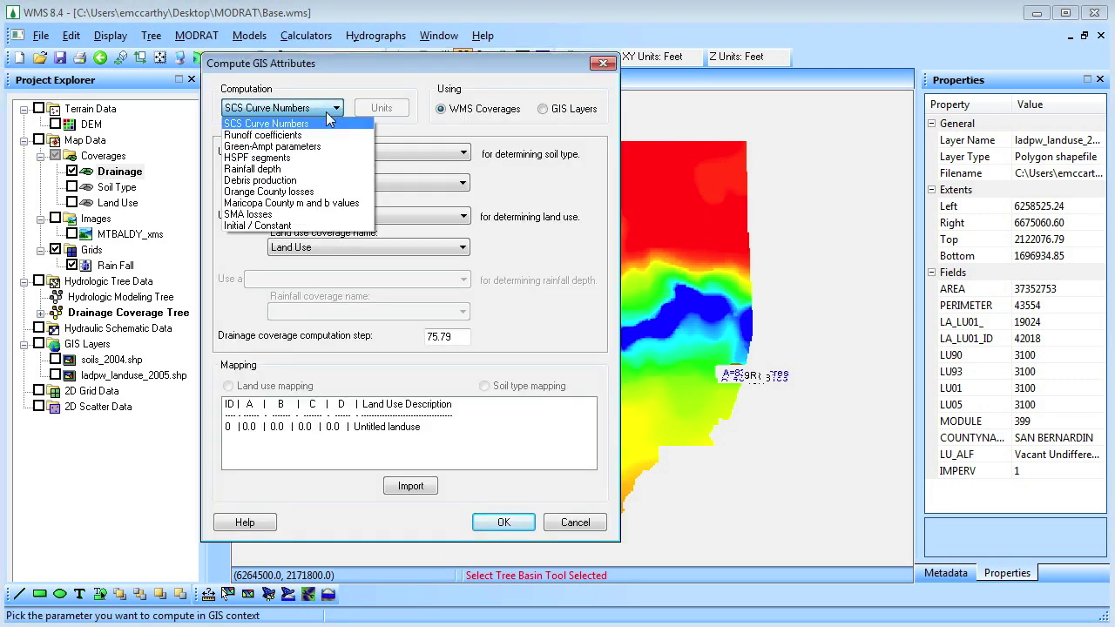
click(323, 167)
click(524, 515)
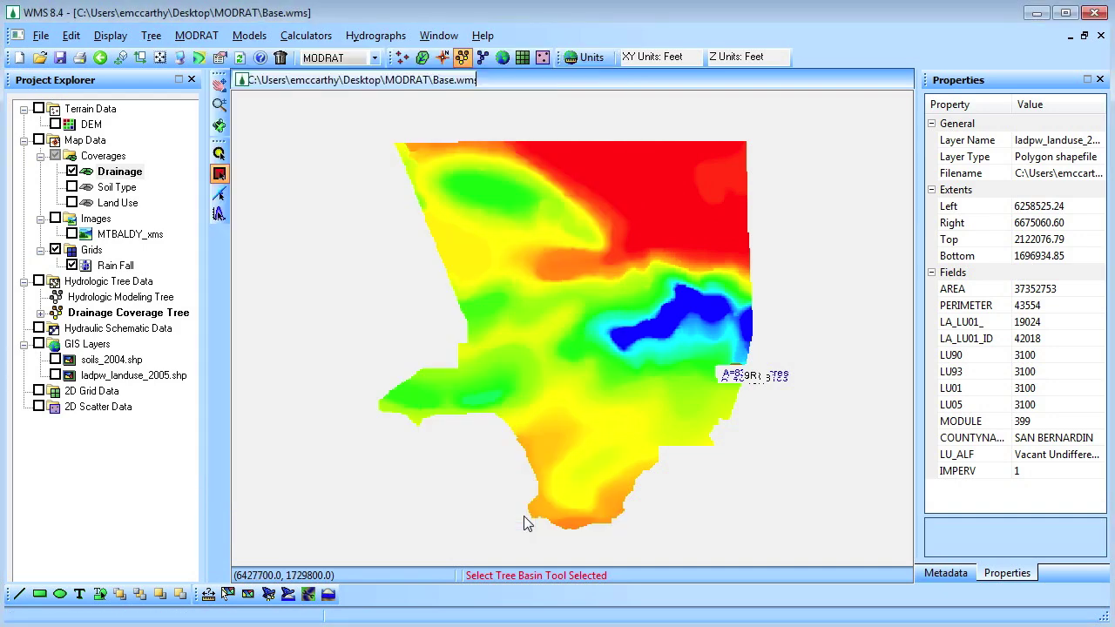
click(55, 250)
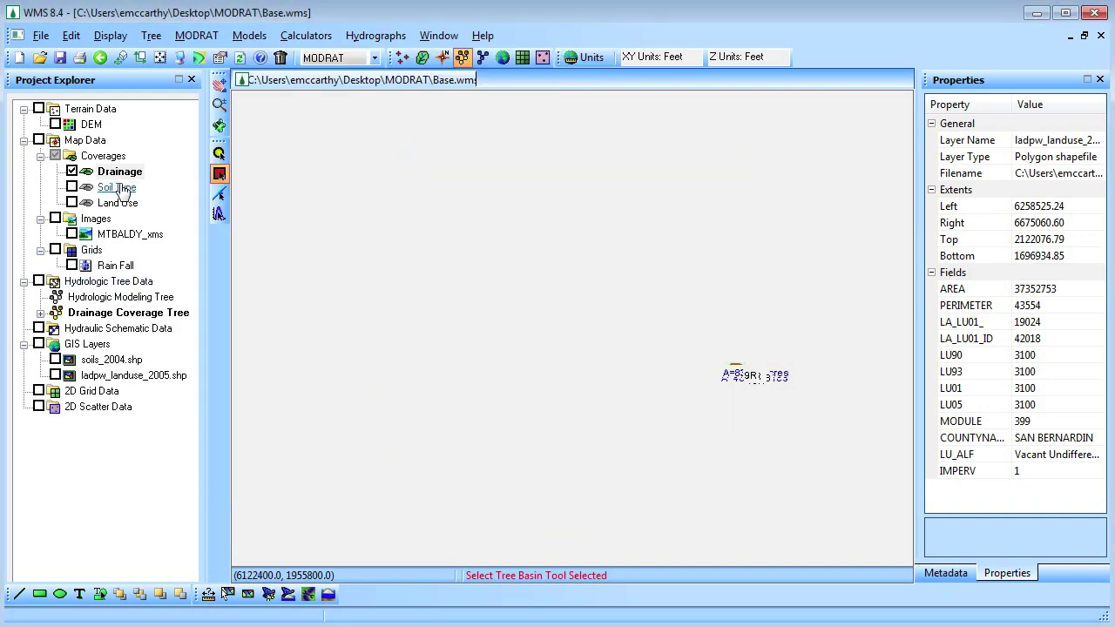
Import LACDPWStorm-4thday.xys as the temporal distribution for all basins in MODRAT Parameters
click(159, 59)
double_click(588, 245)
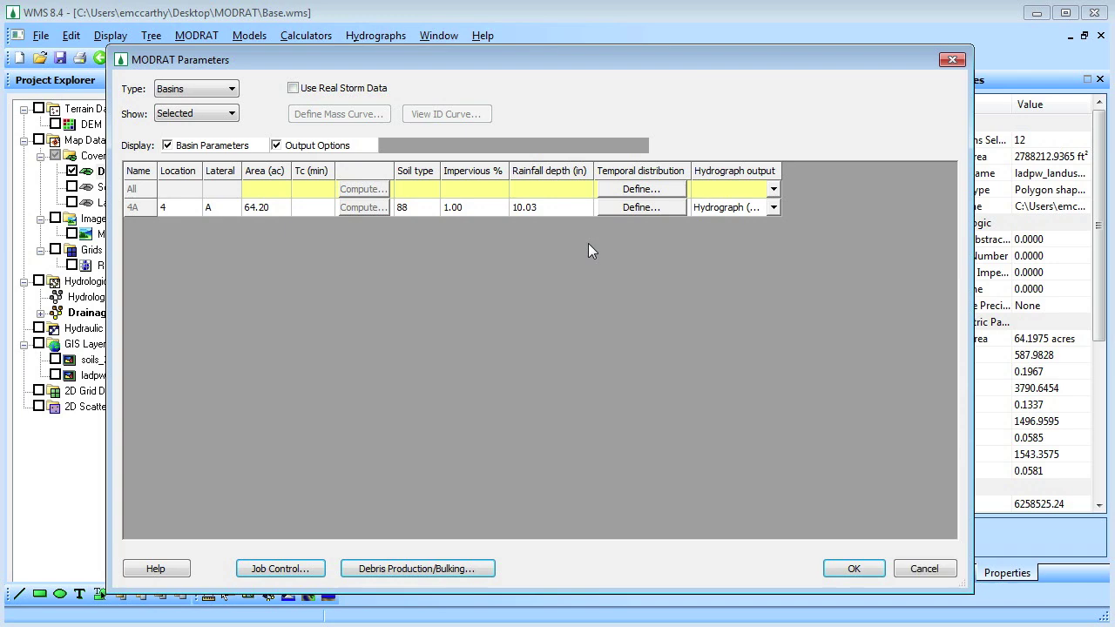
click(229, 115)
click(209, 129)
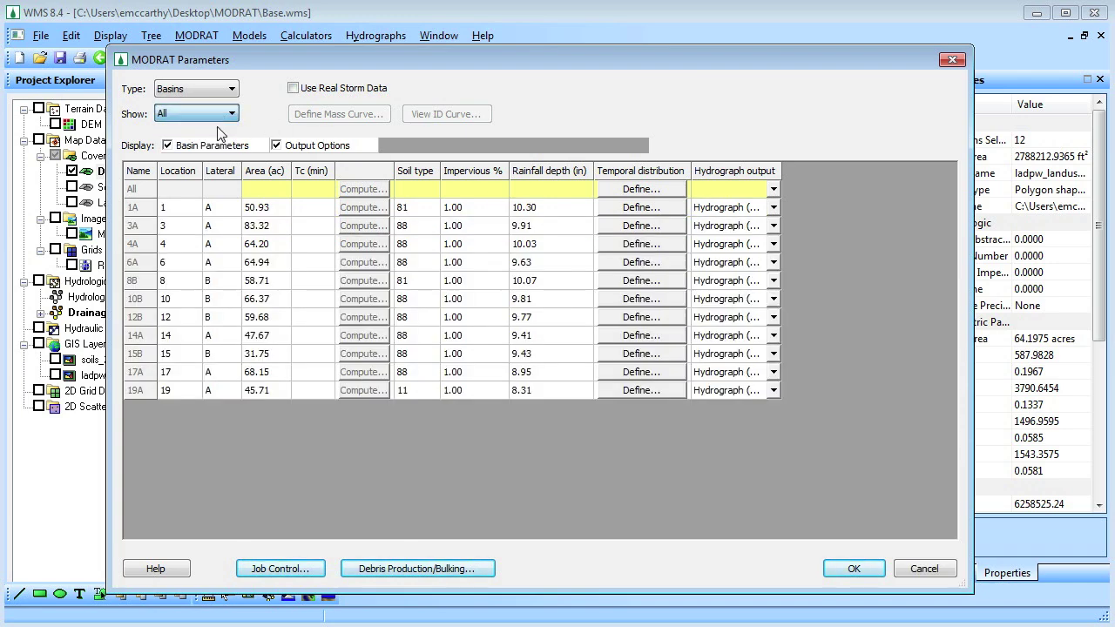
click(642, 189)
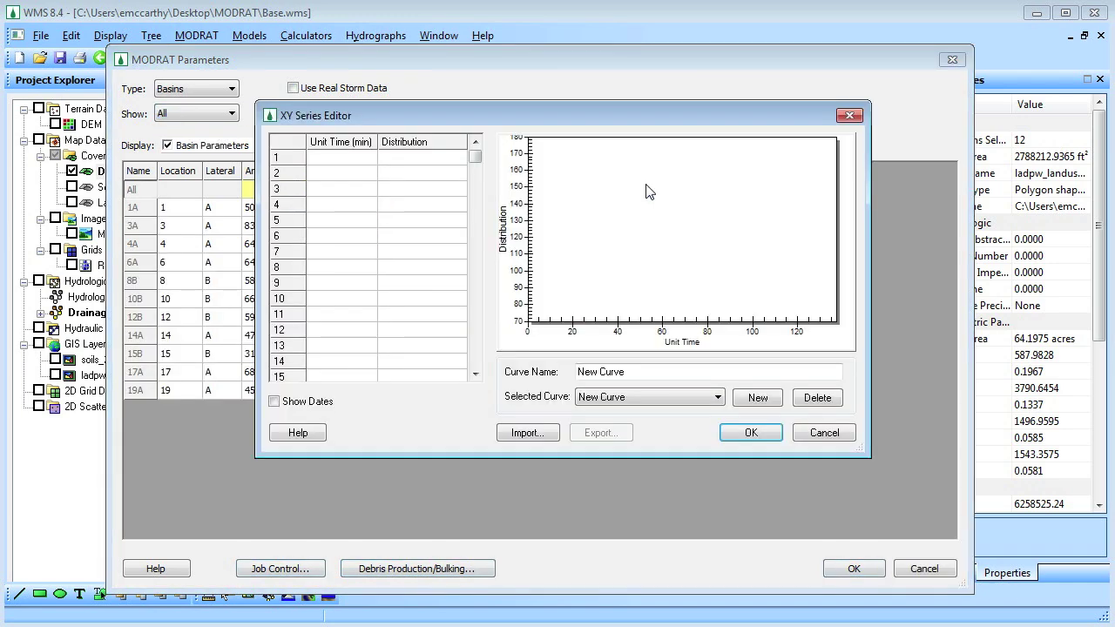
click(527, 433)
double_click(492, 233)
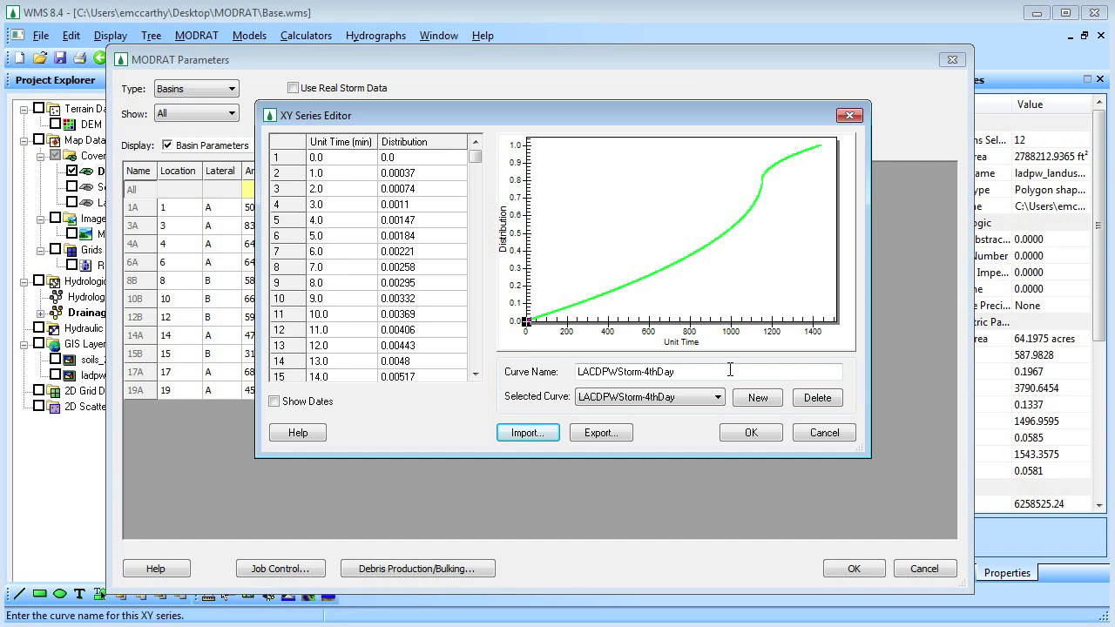
click(754, 431)
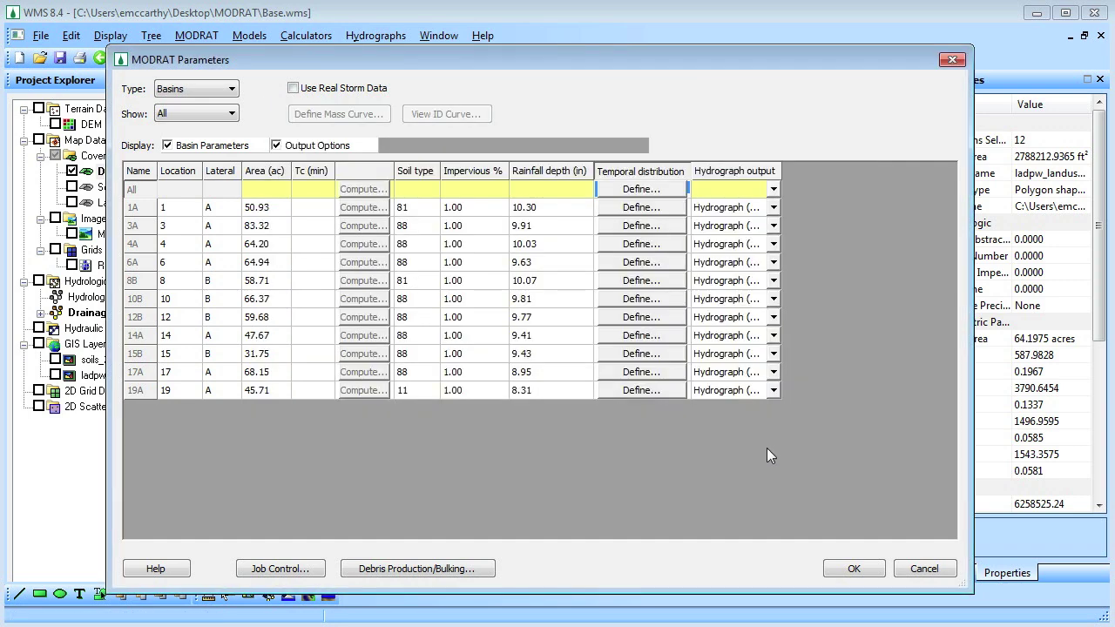
click(855, 569)
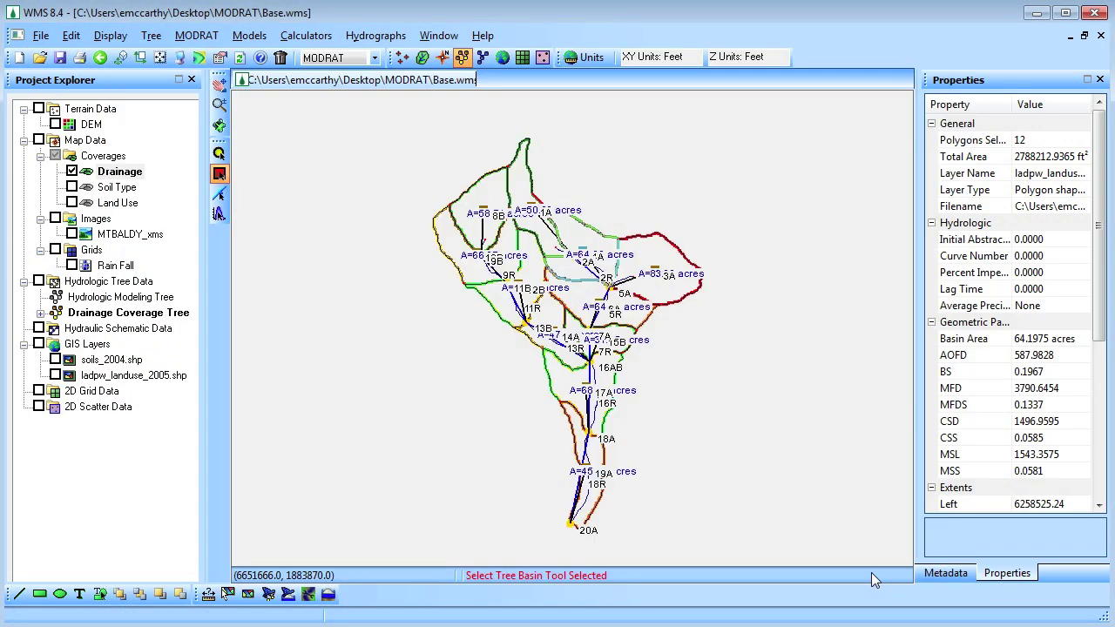
Recompute basin data and add a time of concentration coverage, then return to hydrologic modeling
click(421, 56)
click(182, 35)
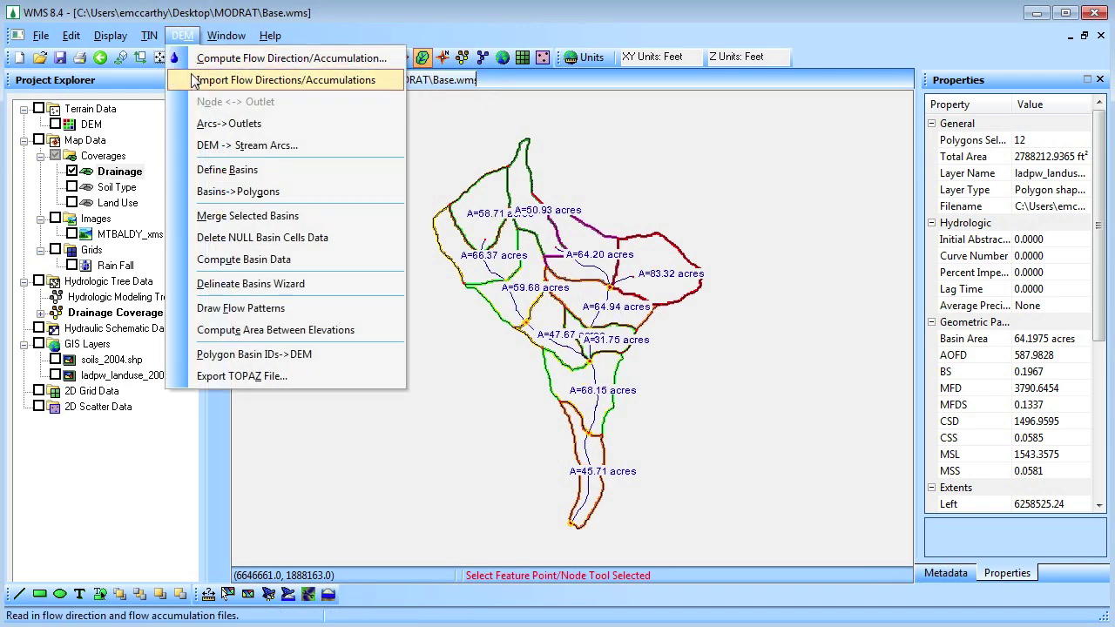
click(237, 259)
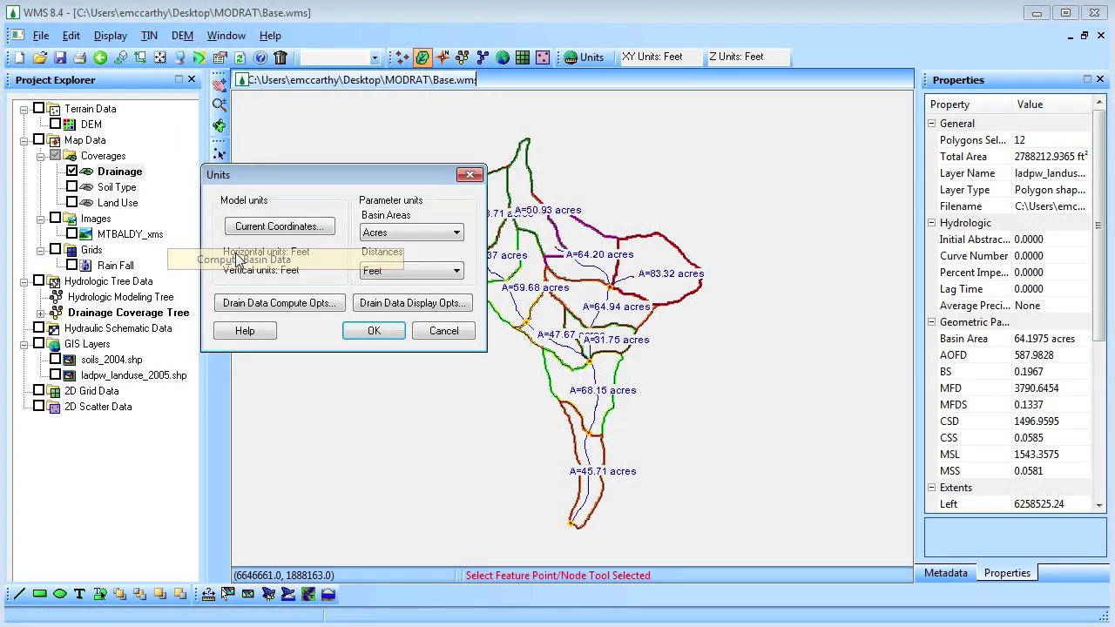
click(304, 303)
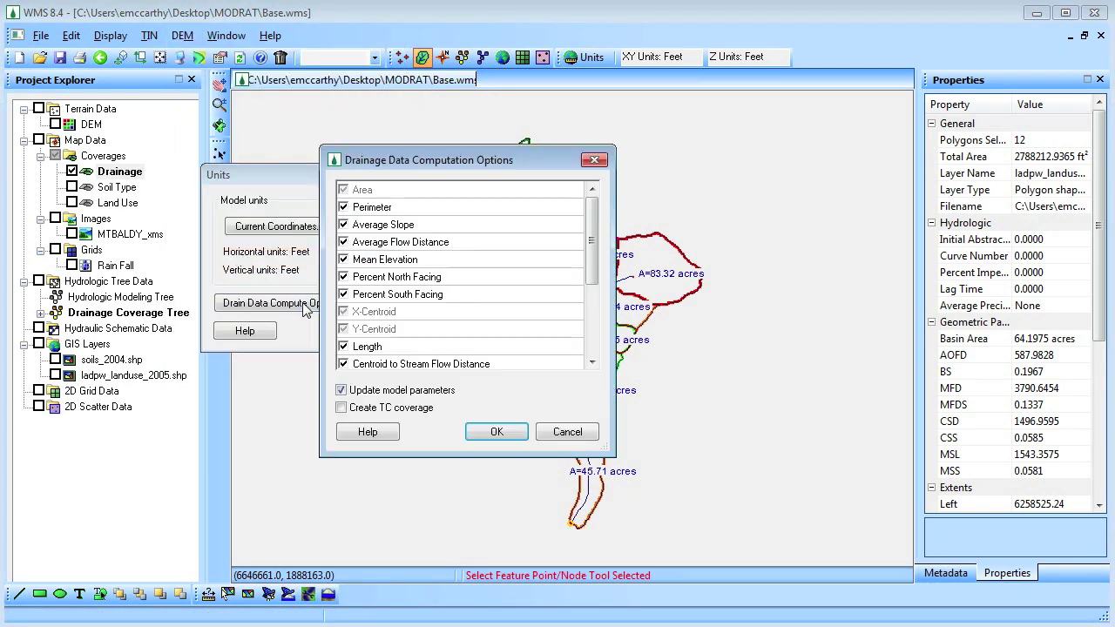
click(342, 407)
click(495, 432)
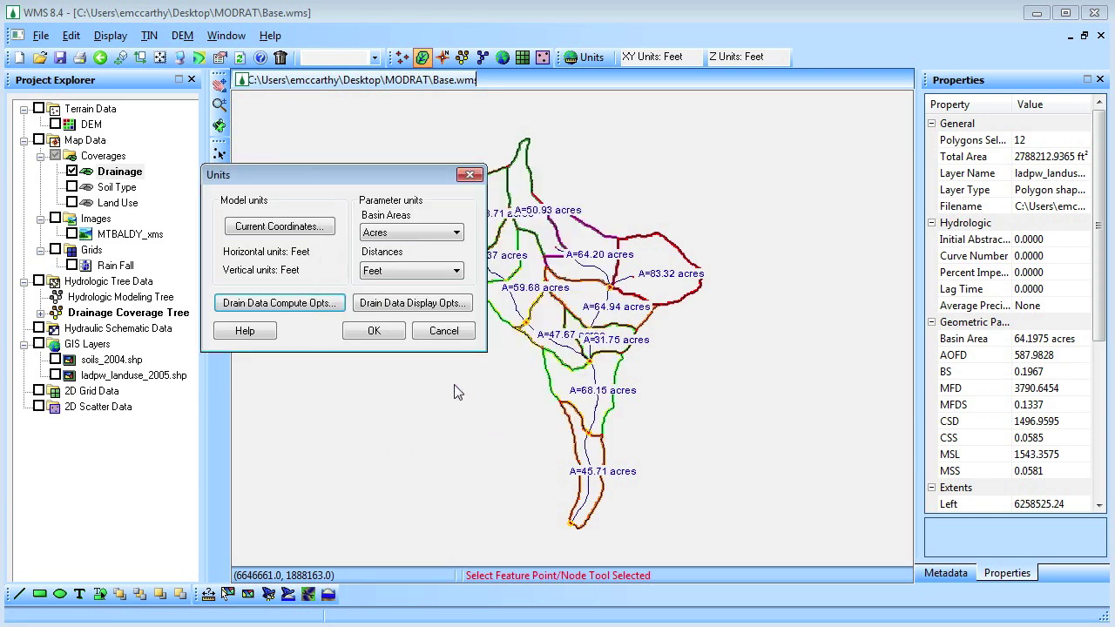
click(393, 338)
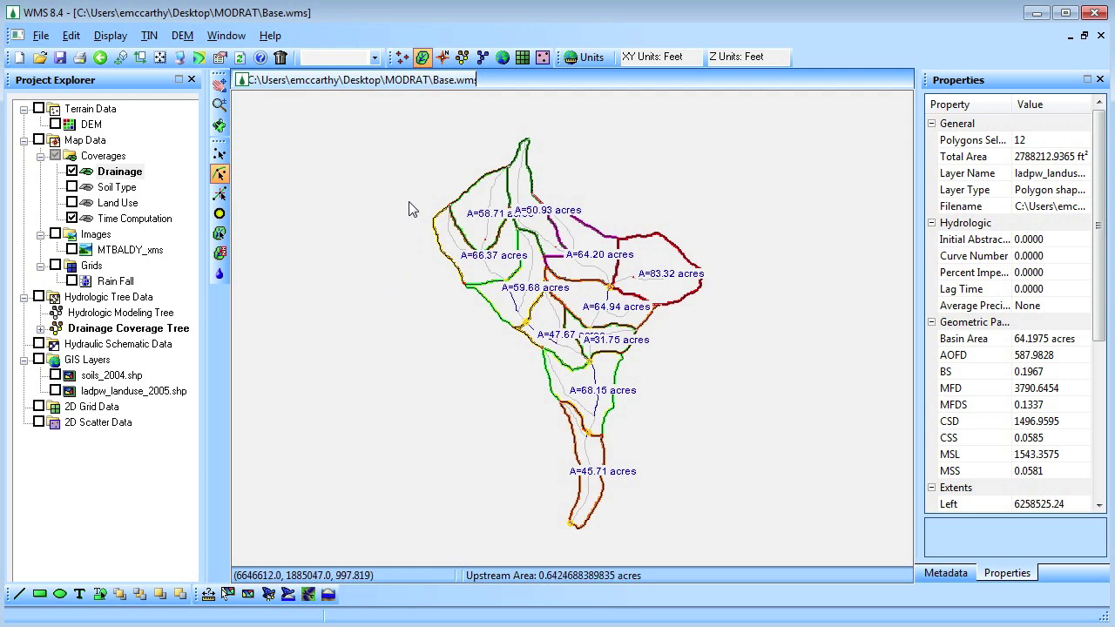
click(461, 57)
Compute MODRAT times of concentration for all basins, giving values of 9 to 18 minutes
click(197, 34)
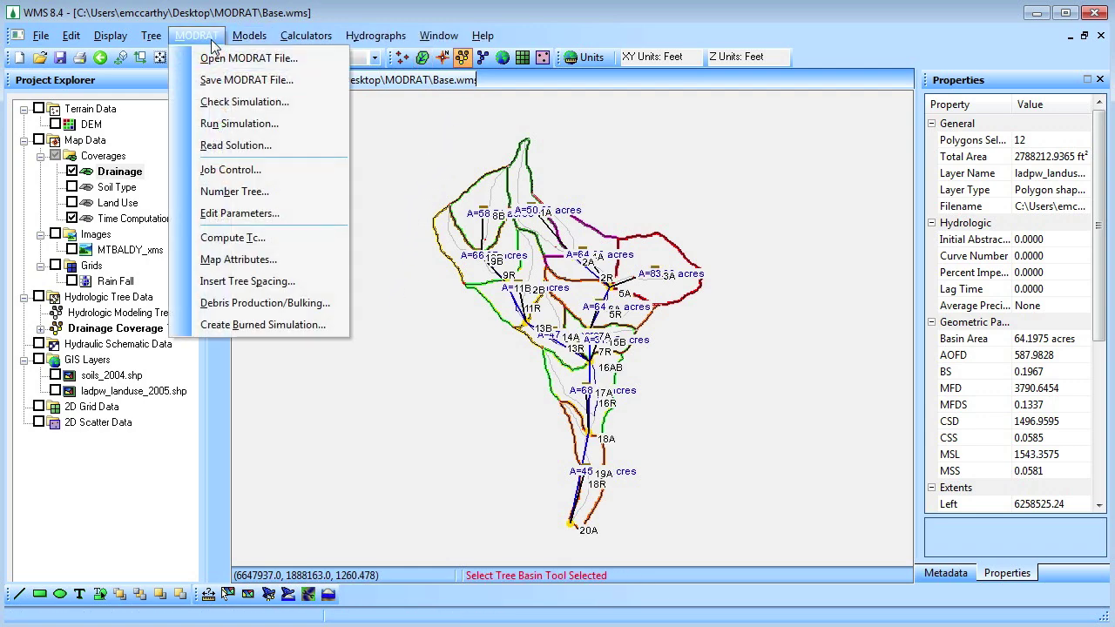
click(230, 237)
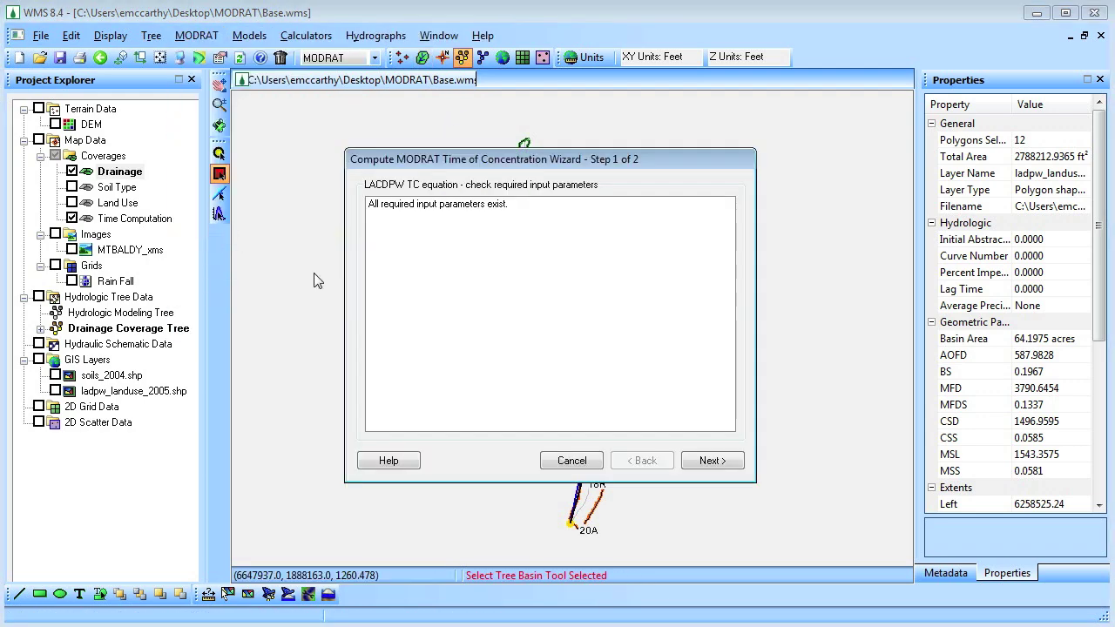
click(711, 461)
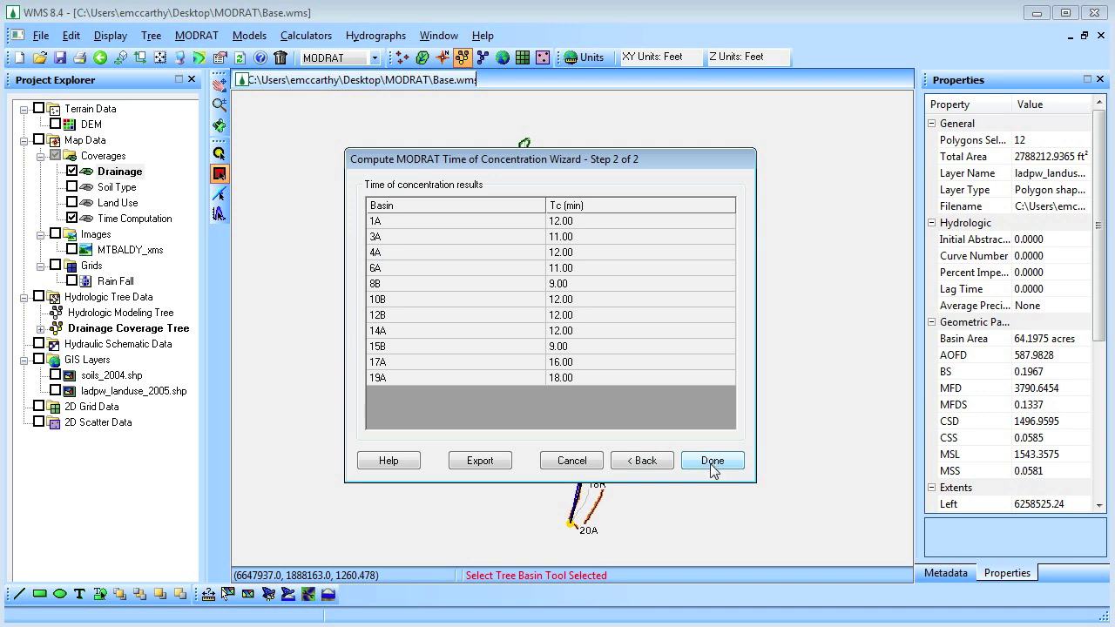
click(712, 461)
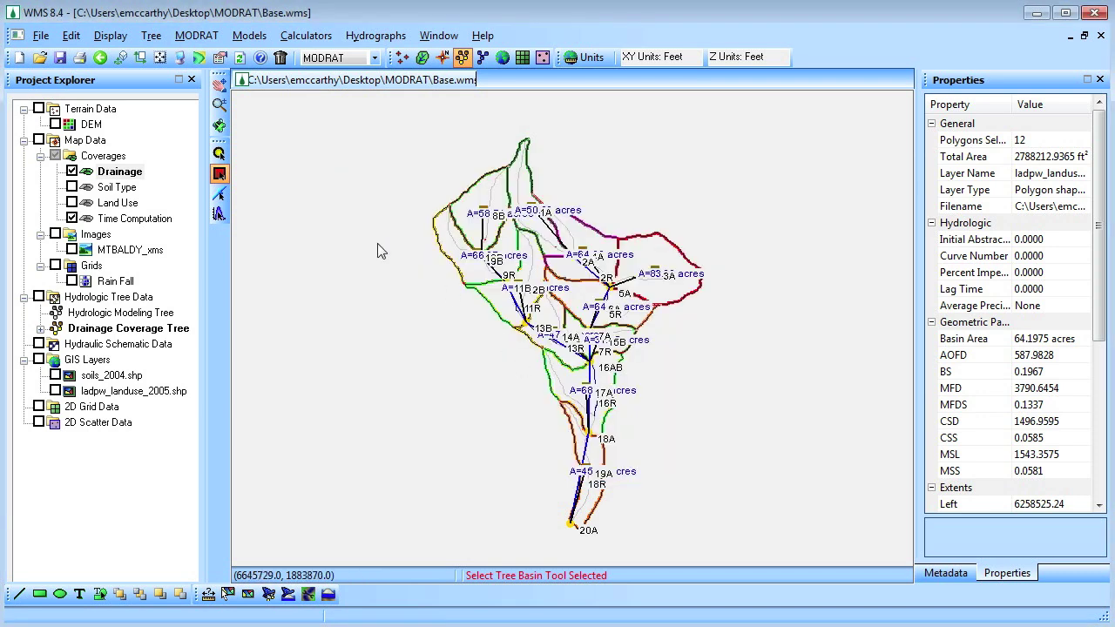
click(219, 153)
List all outlets in MODRAT Parameters and set routing: 2A Mountain, 5A and 7A Valley
double_click(612, 284)
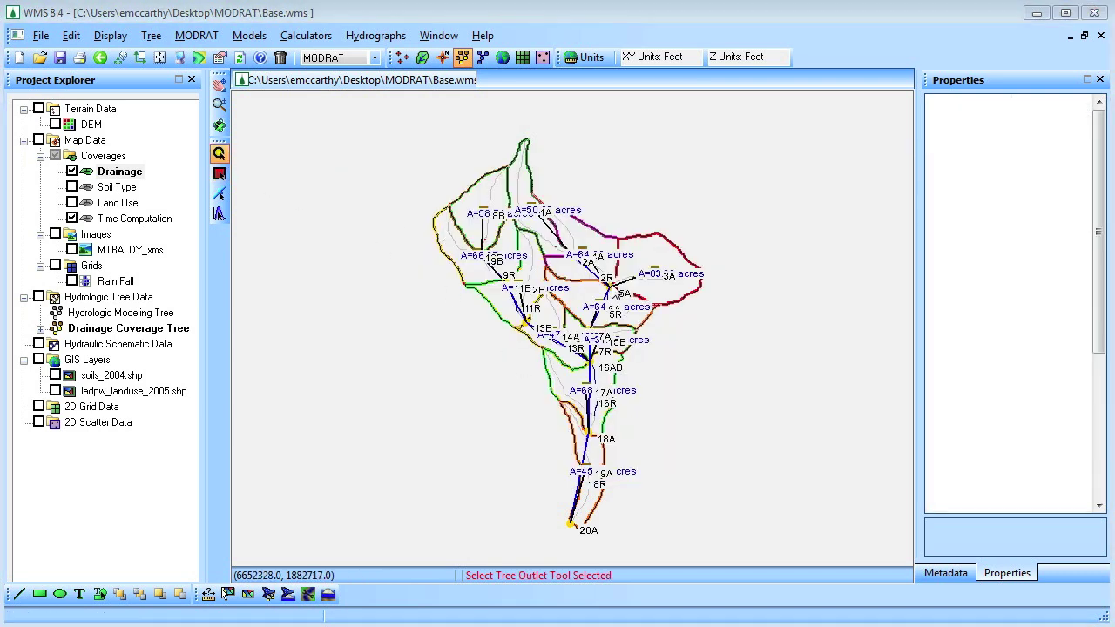
click(221, 113)
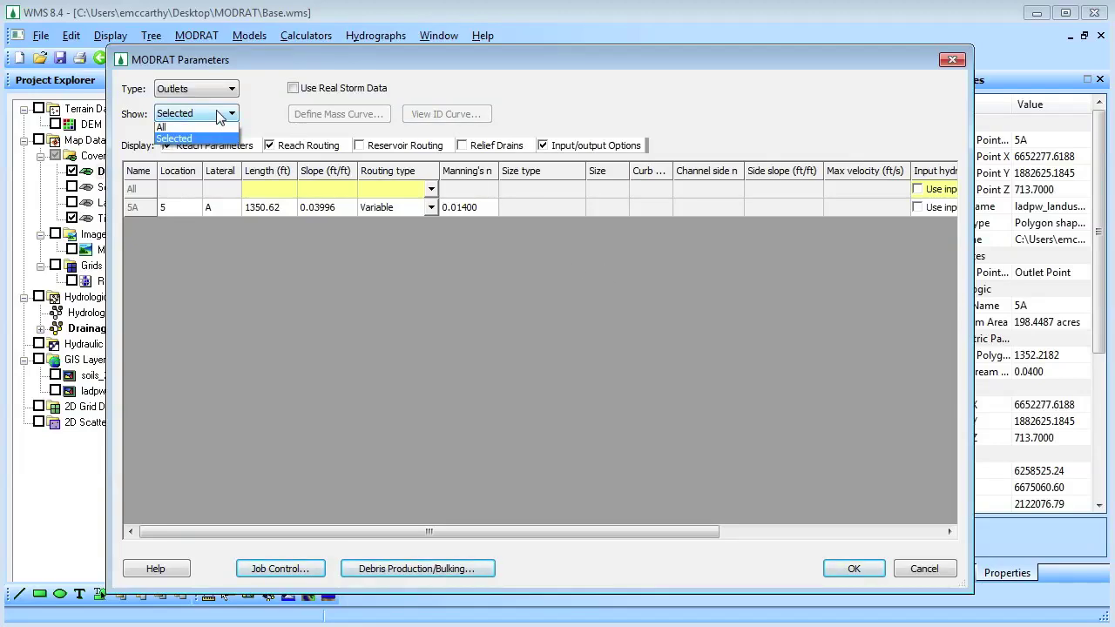
click(192, 128)
click(280, 568)
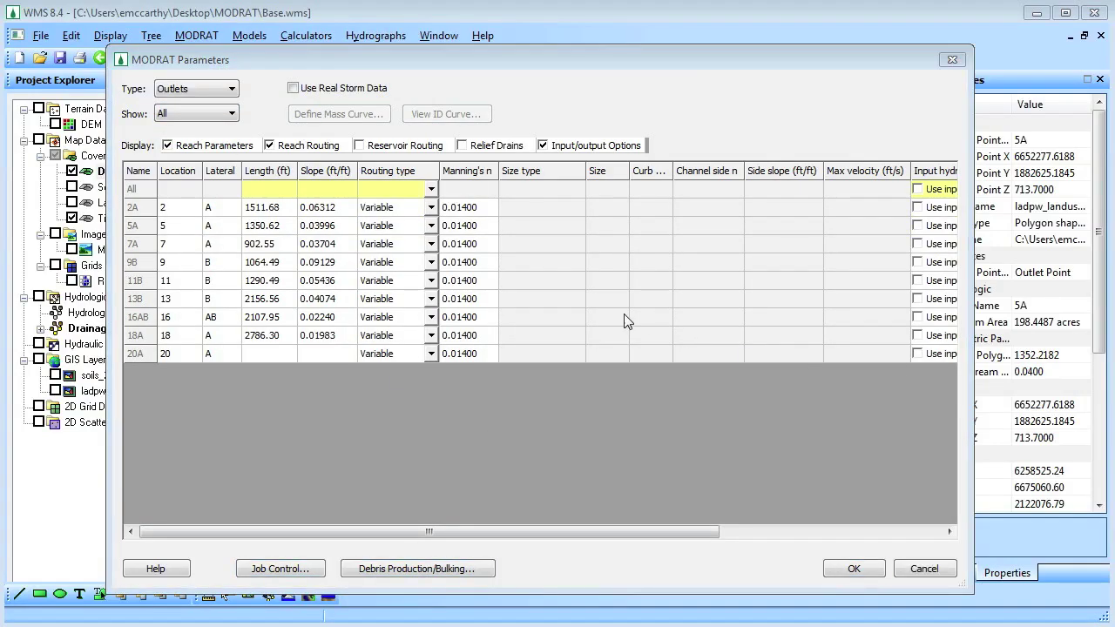
click(431, 207)
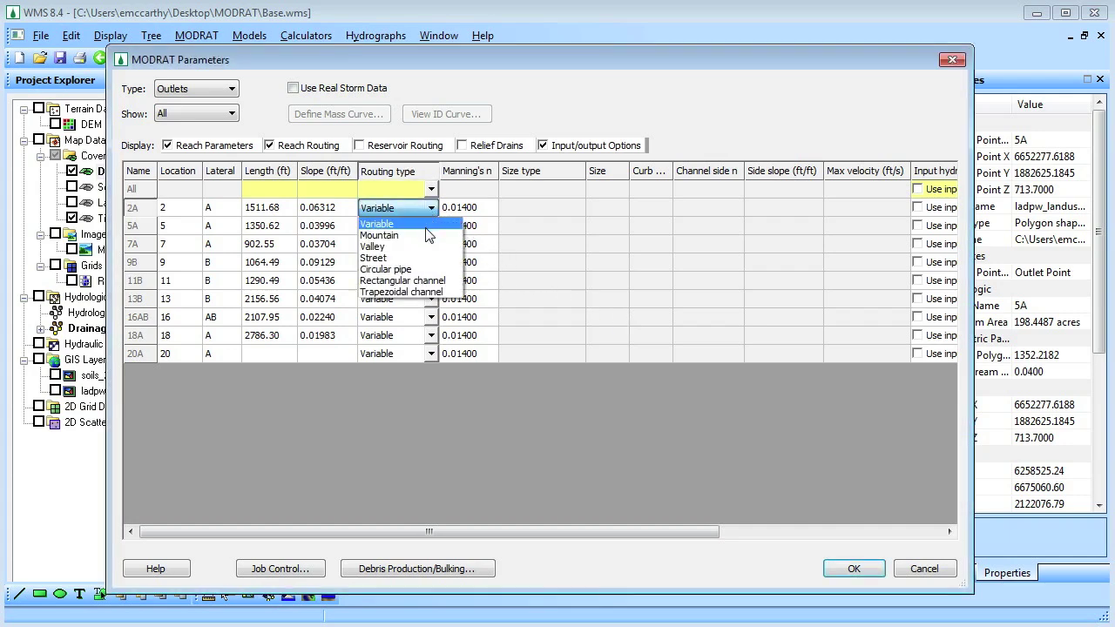
click(427, 236)
click(430, 226)
click(401, 265)
click(430, 244)
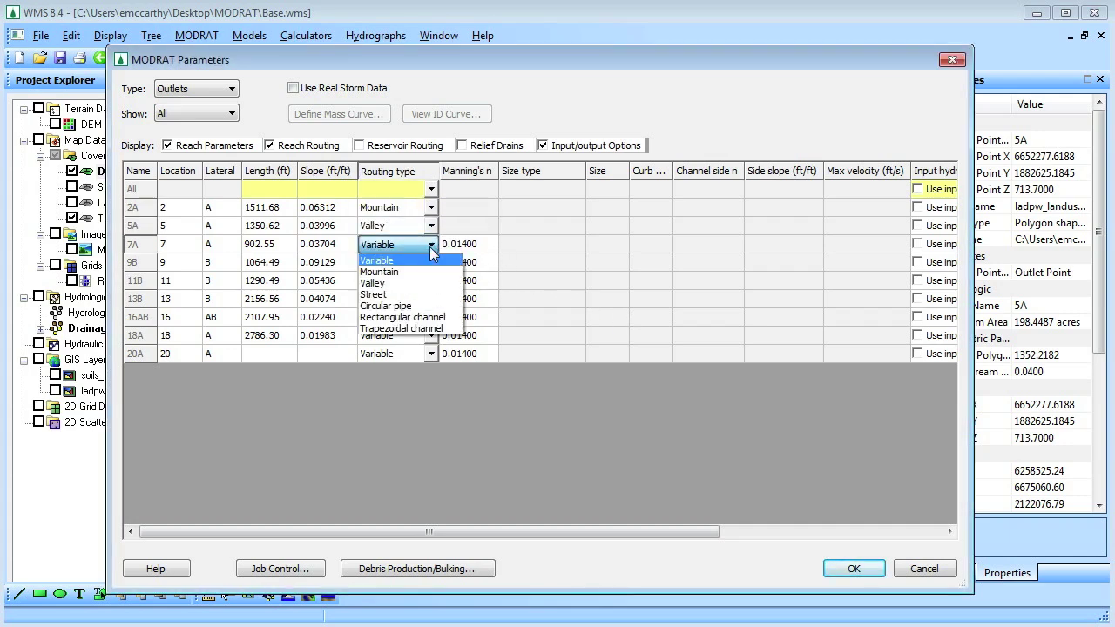
click(430, 283)
Set 9B and 11B routing to Mountain and 13B, 16AB and 18A to Valley
click(430, 262)
click(434, 289)
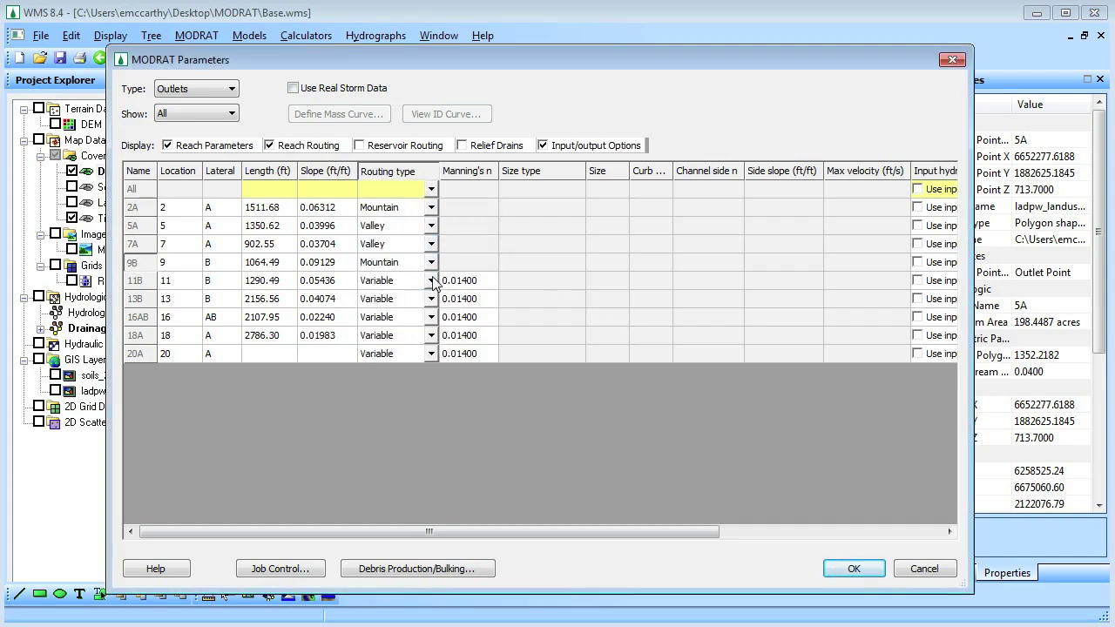
click(431, 281)
click(432, 306)
click(430, 298)
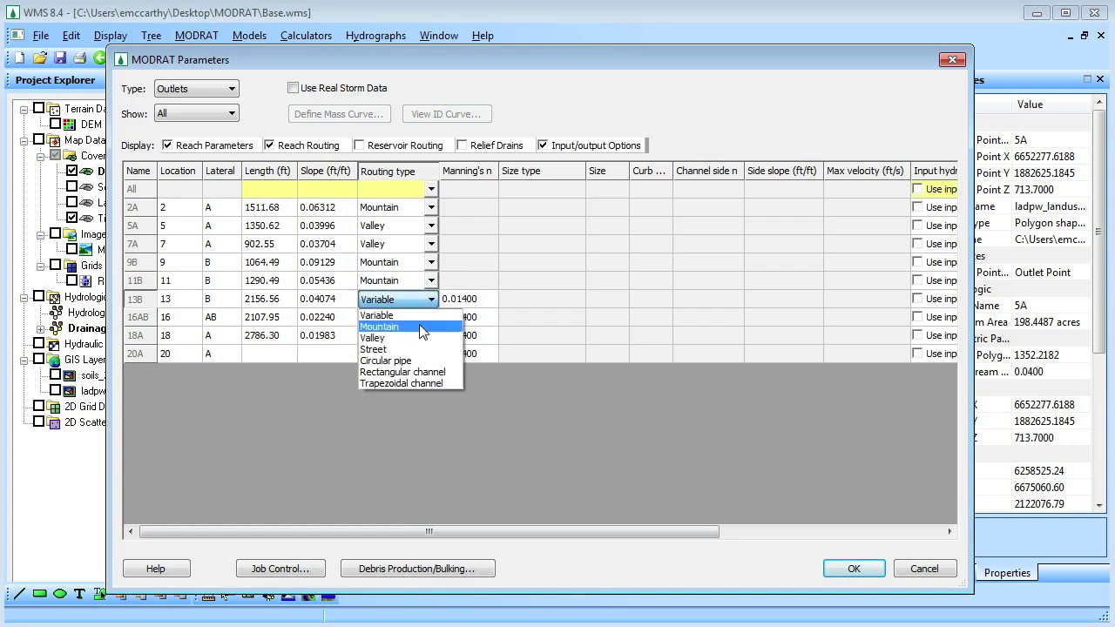
click(422, 338)
click(430, 317)
click(426, 357)
click(430, 335)
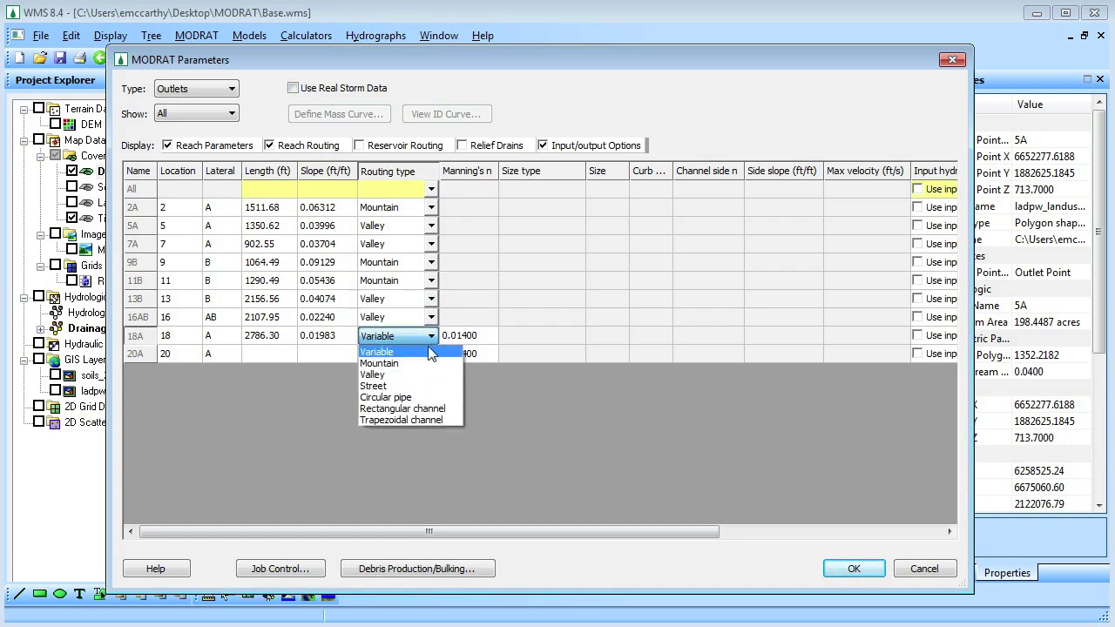
click(425, 374)
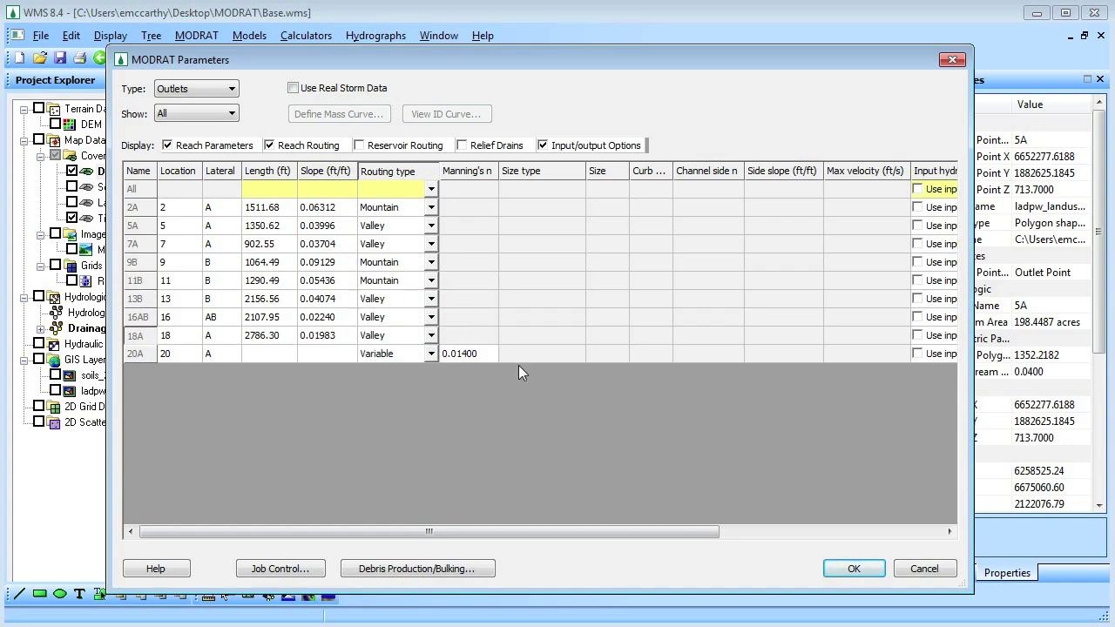
key(Return)
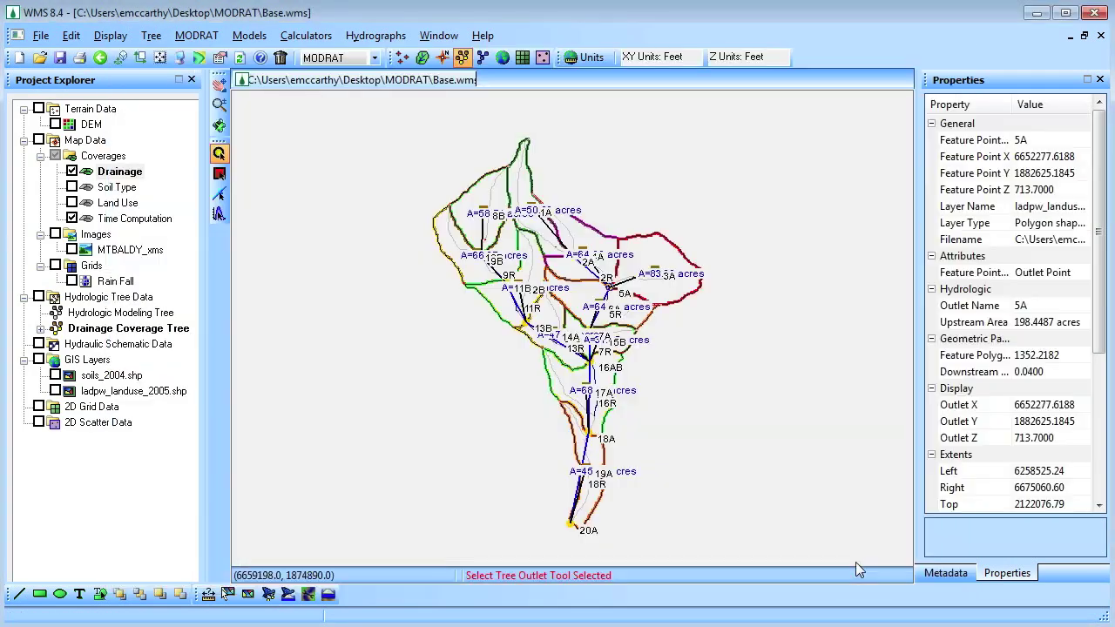
Run the MODRAT simulation and read its solution back in
click(200, 36)
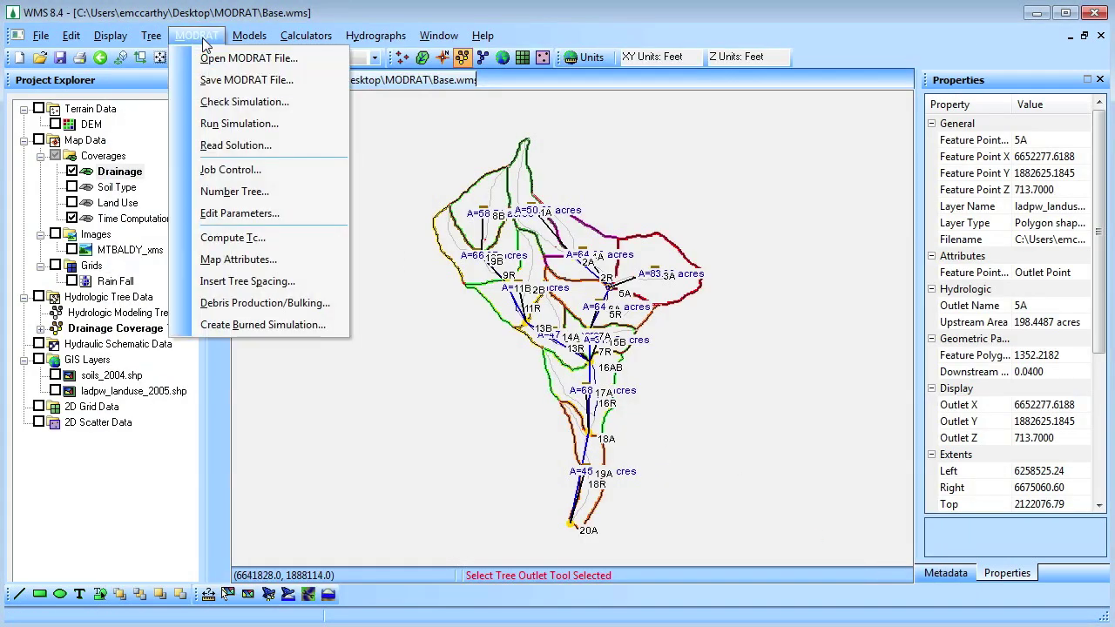
click(220, 124)
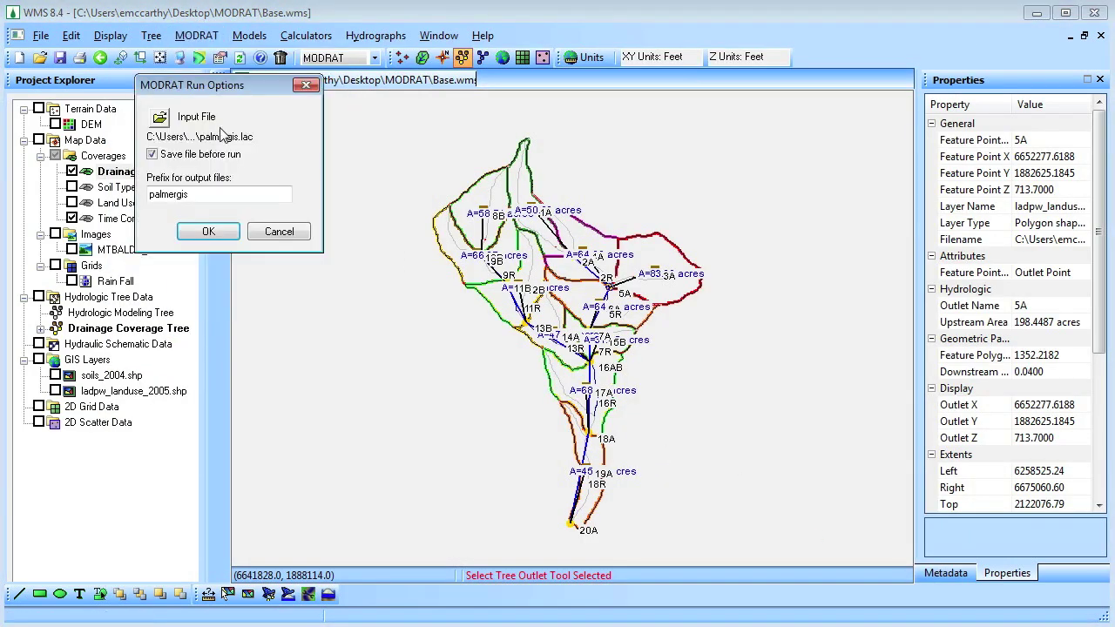
click(224, 232)
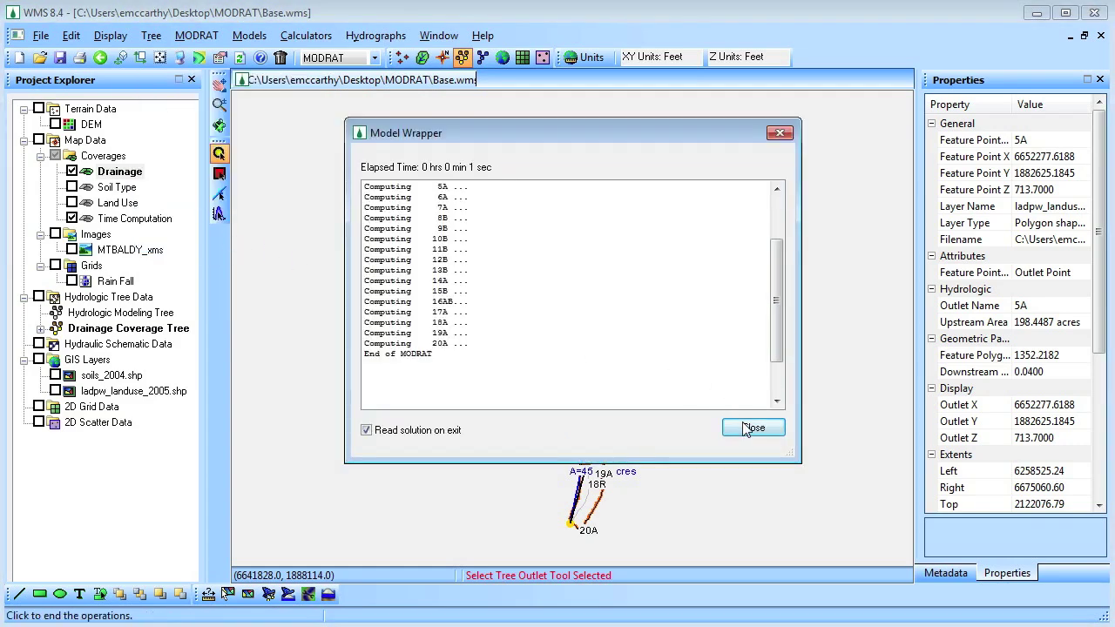
click(742, 428)
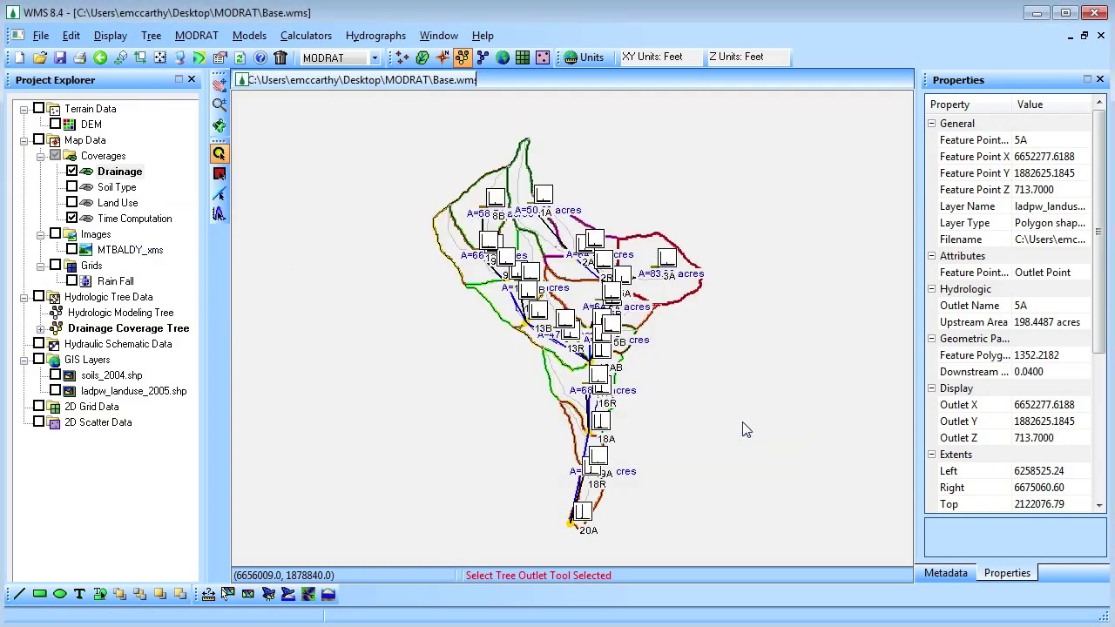
Check outlet 20A's hydrograph, which peaks at 1488.11 cfs after 1166 minutes
click(219, 213)
double_click(591, 516)
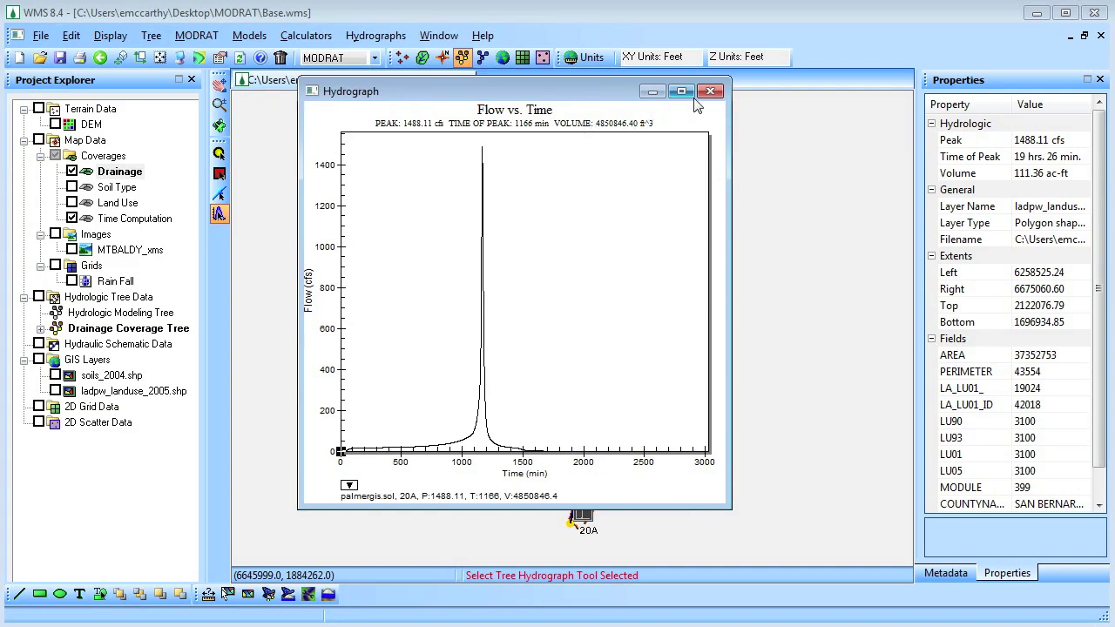
click(709, 90)
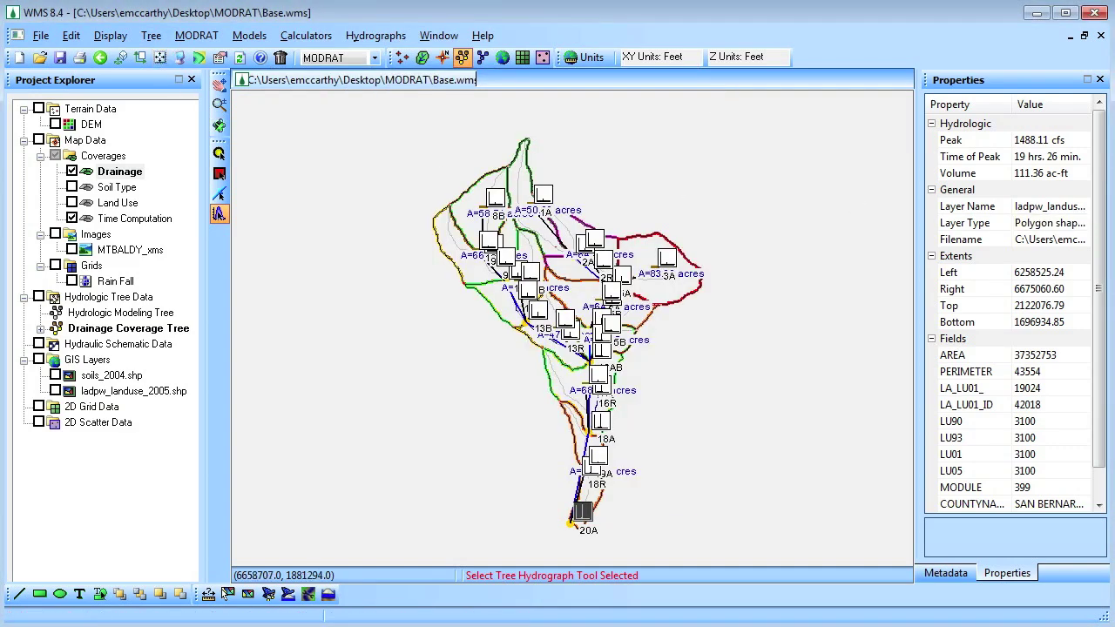
Change the MODRAT job file prefix to palmergis_burn and update the output file names
click(197, 35)
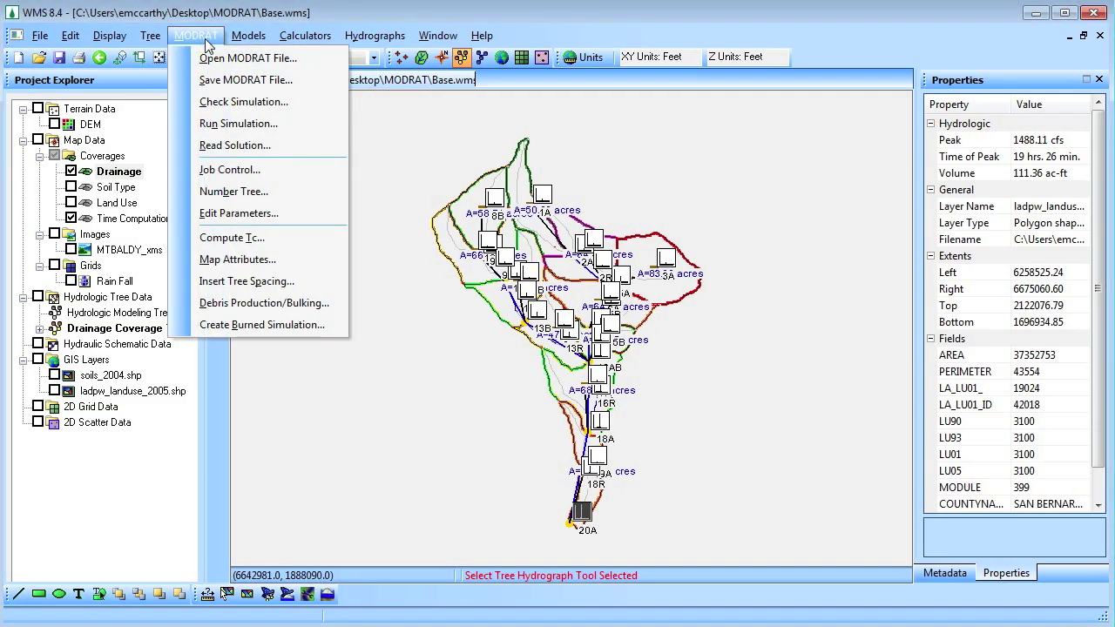
click(230, 170)
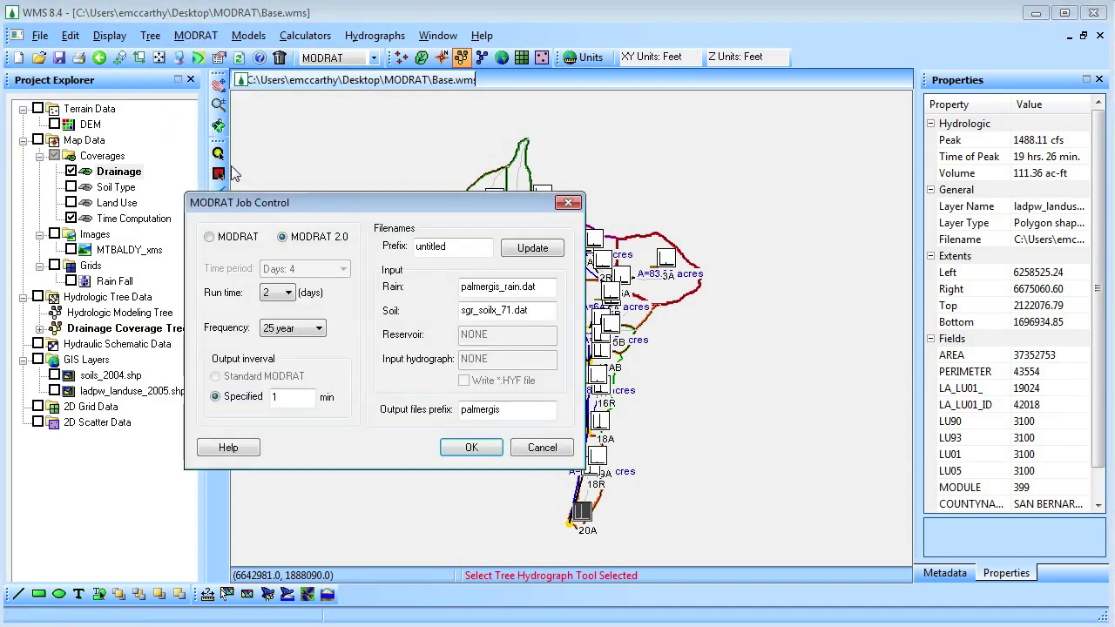
double_click(433, 247)
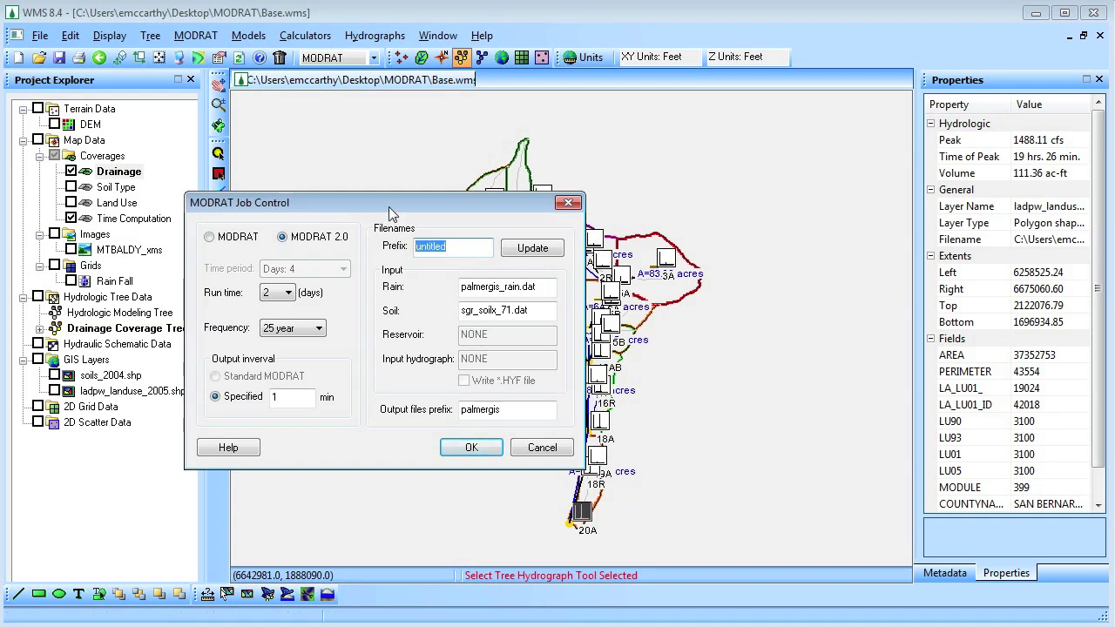
text(palmergi)
text(s_bal)
key(BackSpace)
key(BackSpace)
text(urn)
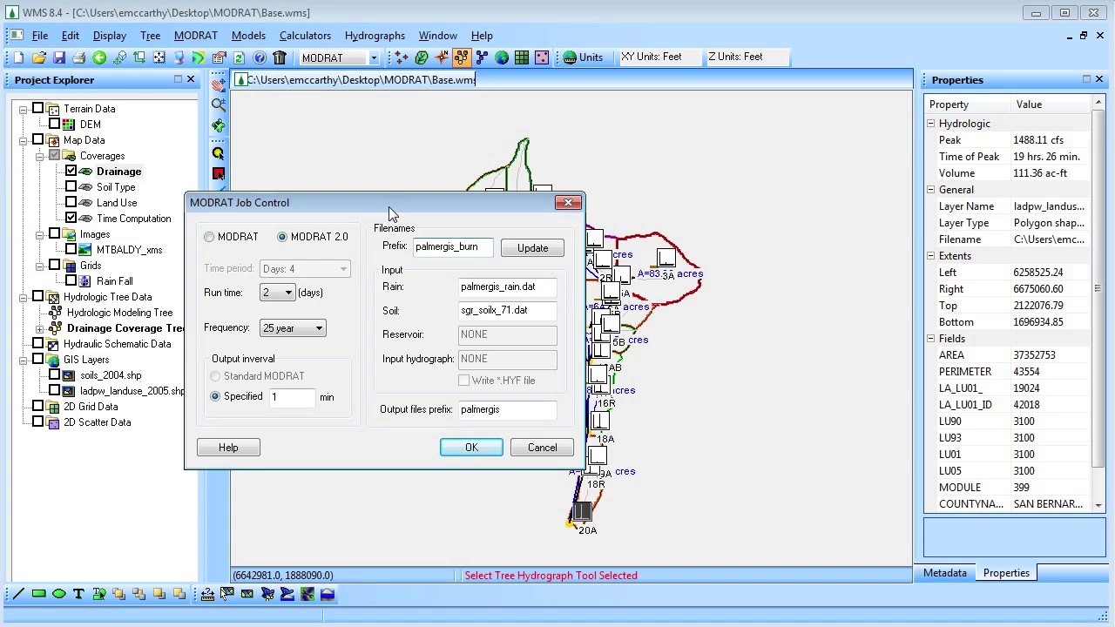
click(528, 249)
click(471, 448)
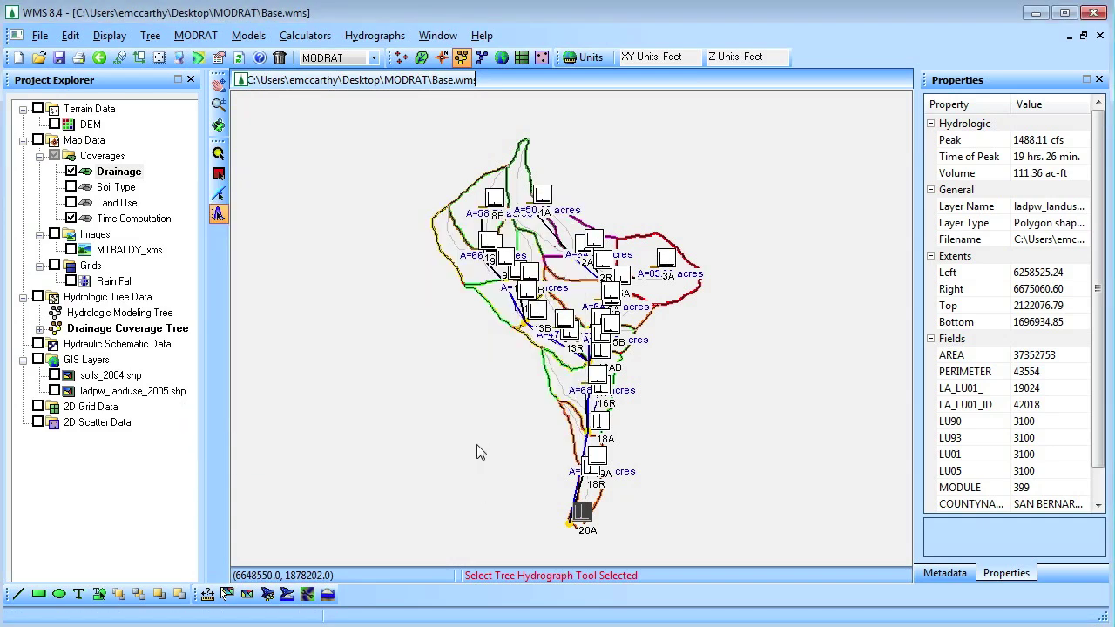
click(191, 37)
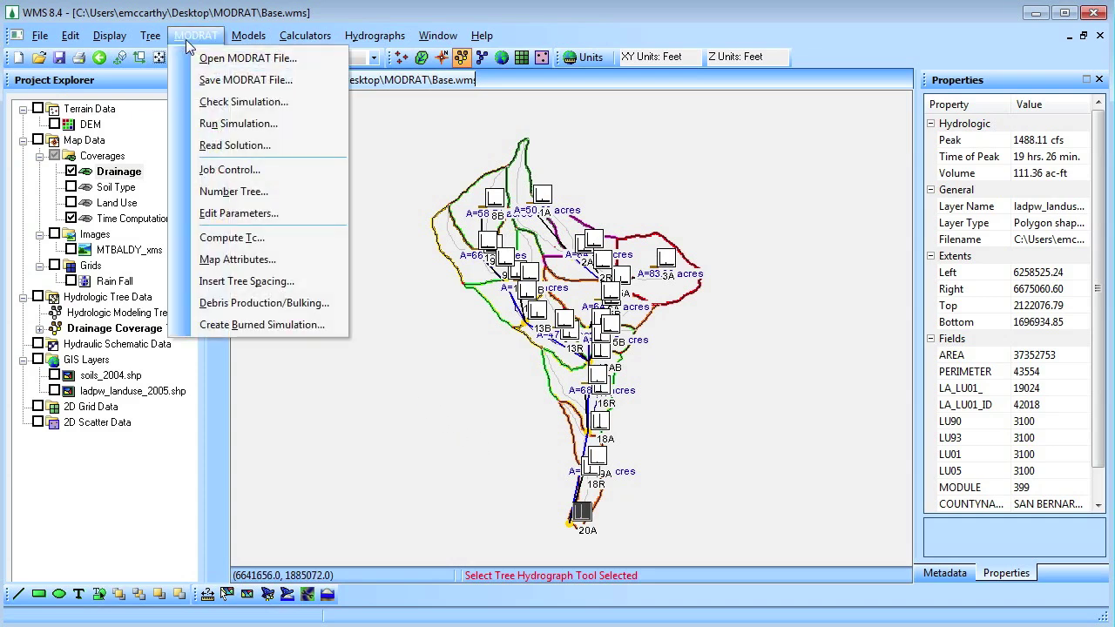
Generate the burned simulation and review basin 3A's MODRAT parameters
click(263, 325)
click(537, 364)
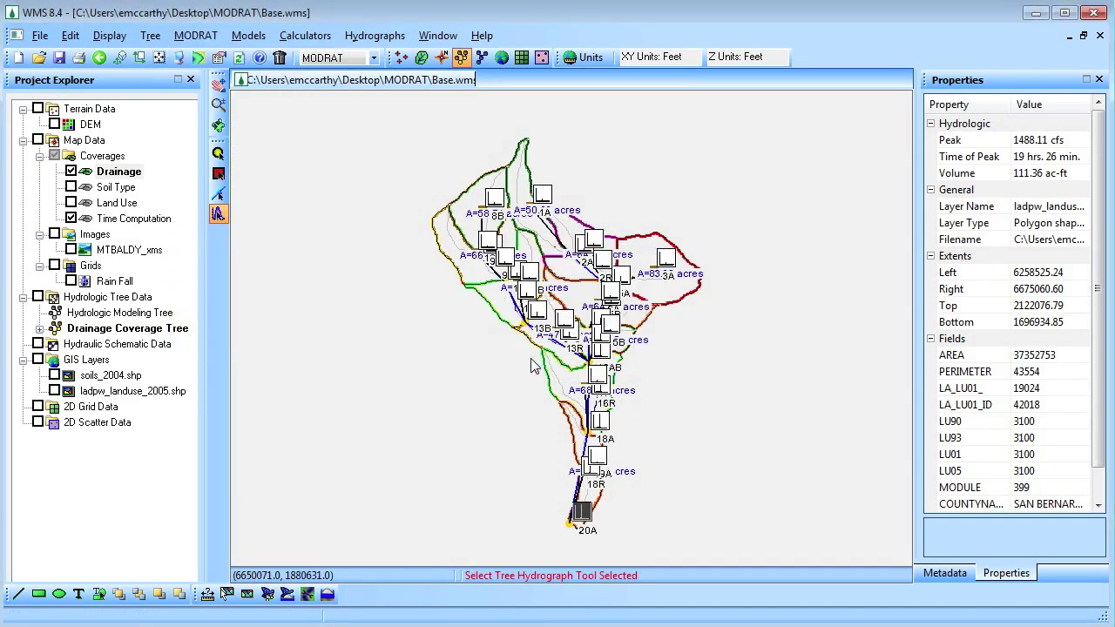
click(218, 173)
double_click(585, 263)
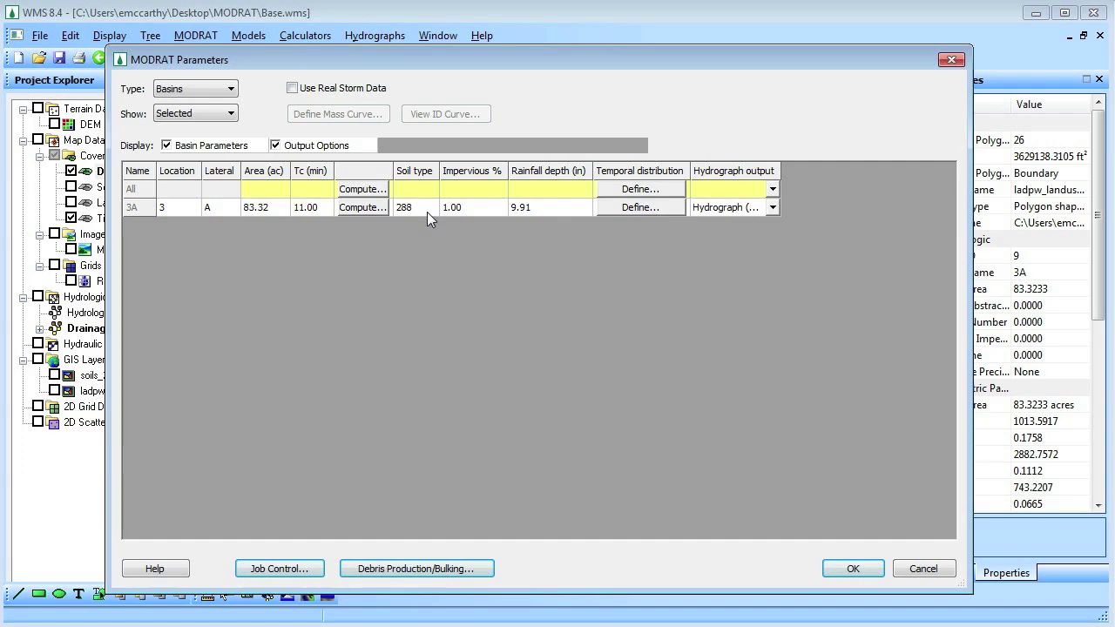
click(853, 568)
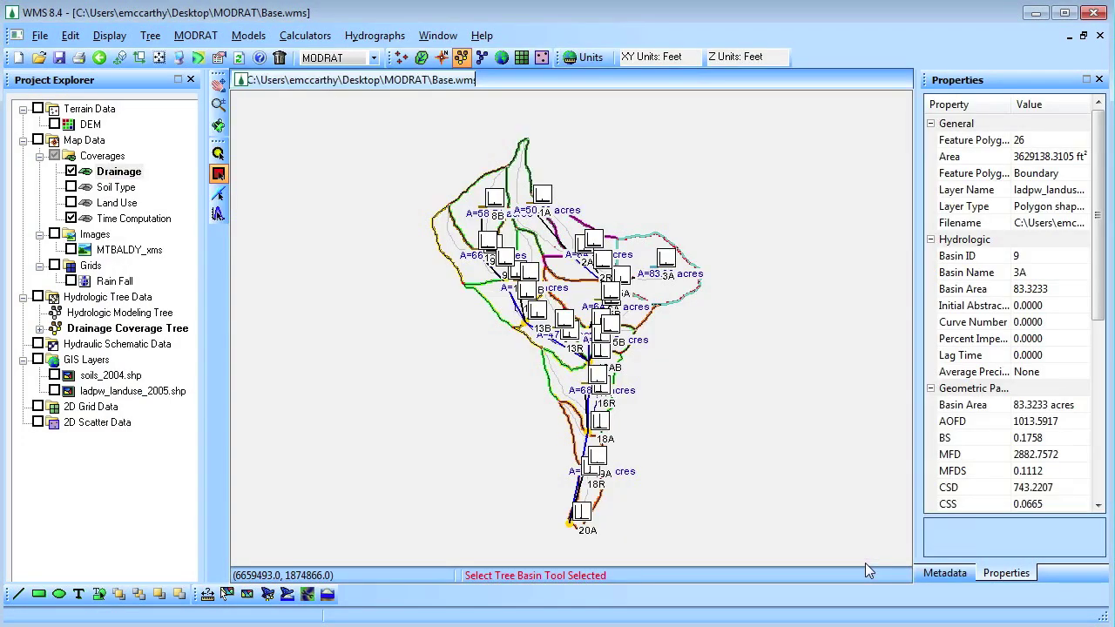
Rerun MODRAT for the burned simulation and load its solution
click(195, 35)
click(223, 122)
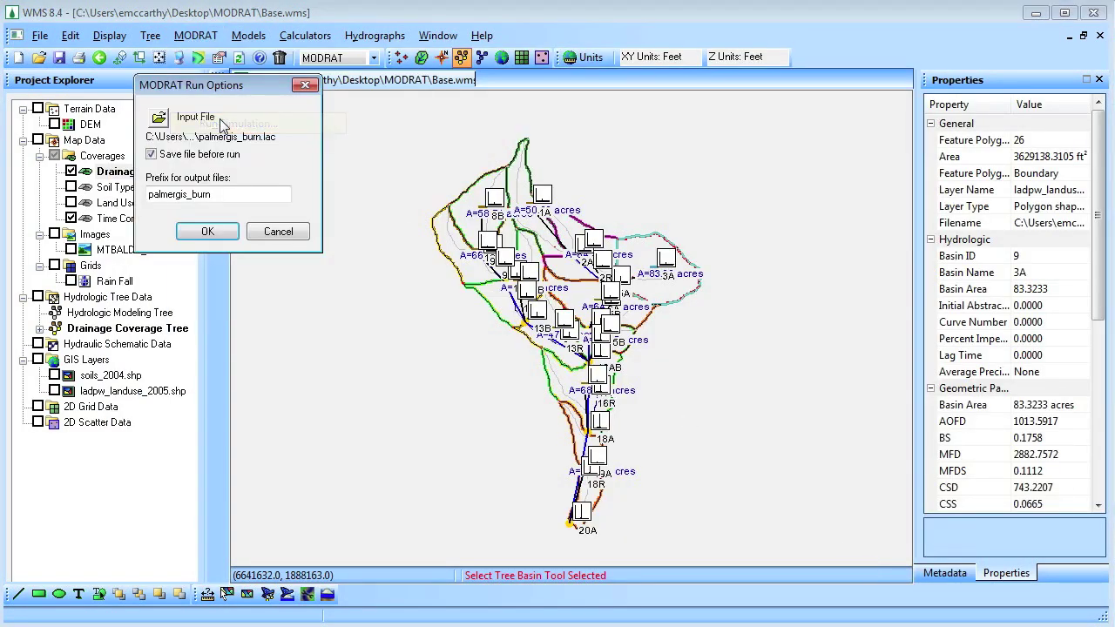
click(211, 232)
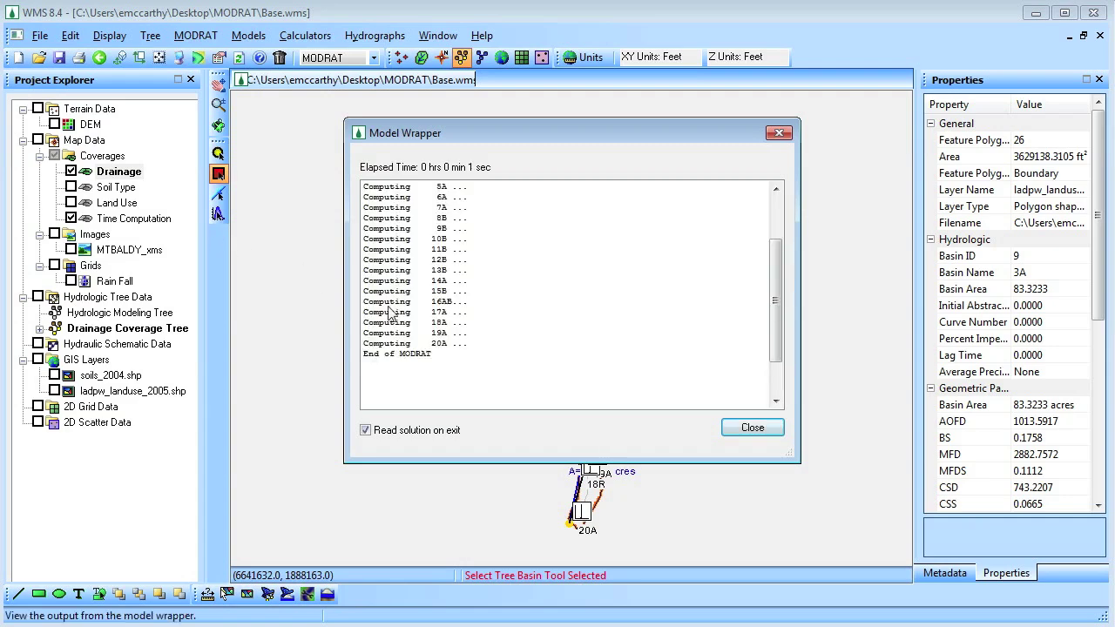
click(746, 427)
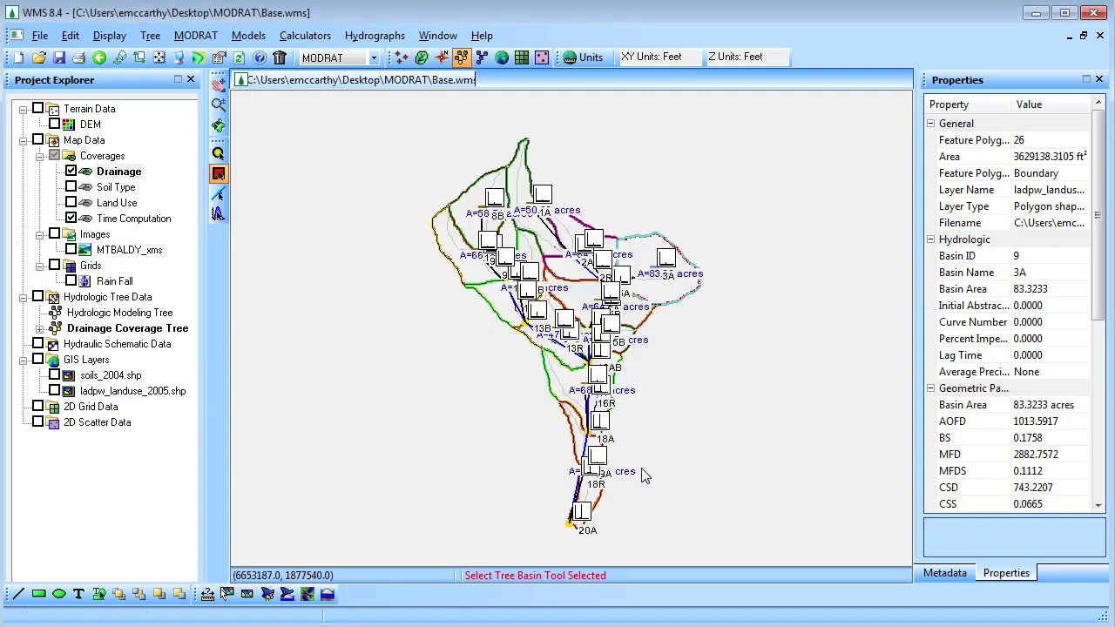
click(219, 213)
Enlarge and compare outlet 20A's burned (1672.51 cfs) and unburned (1488.11 cfs) hydrographs
double_click(581, 512)
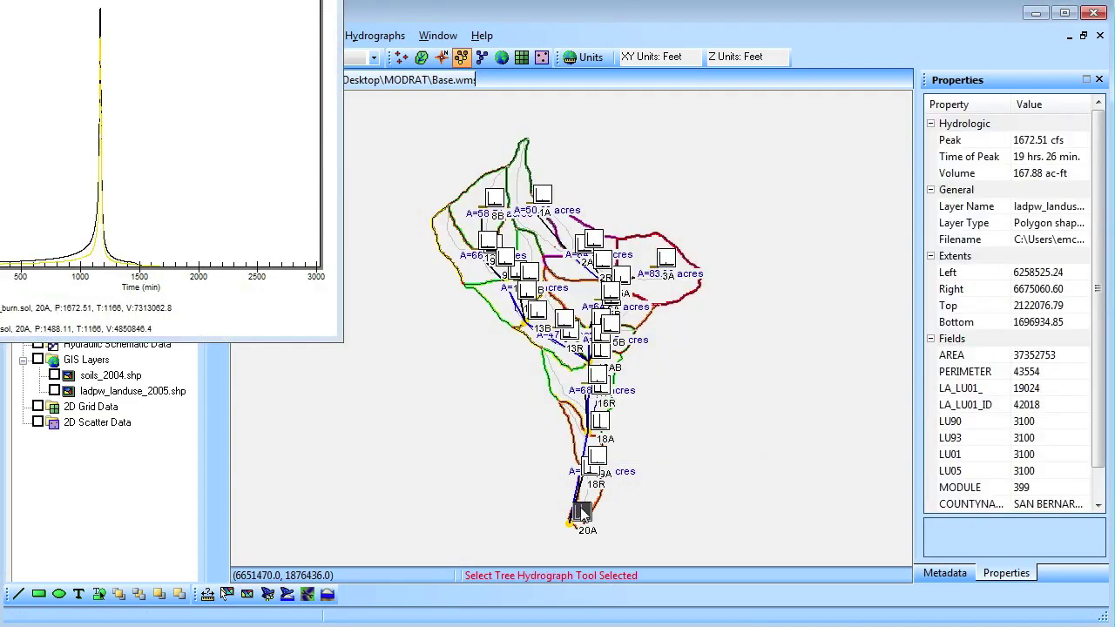
drag(664, 446, 1096, 618)
drag(245, 567, 50, 547)
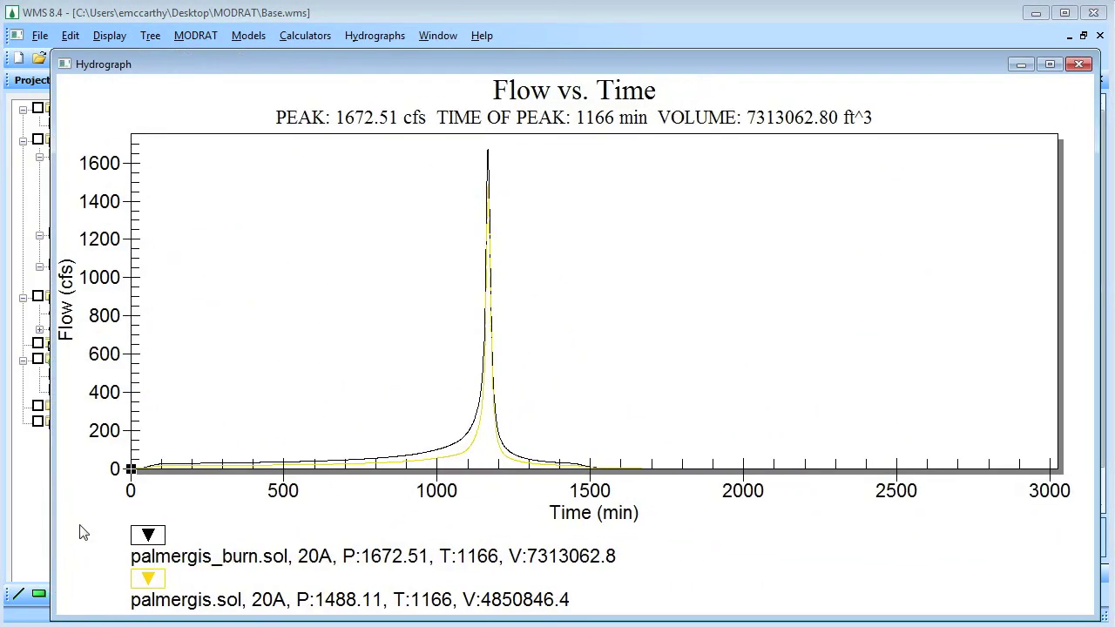
click(1081, 65)
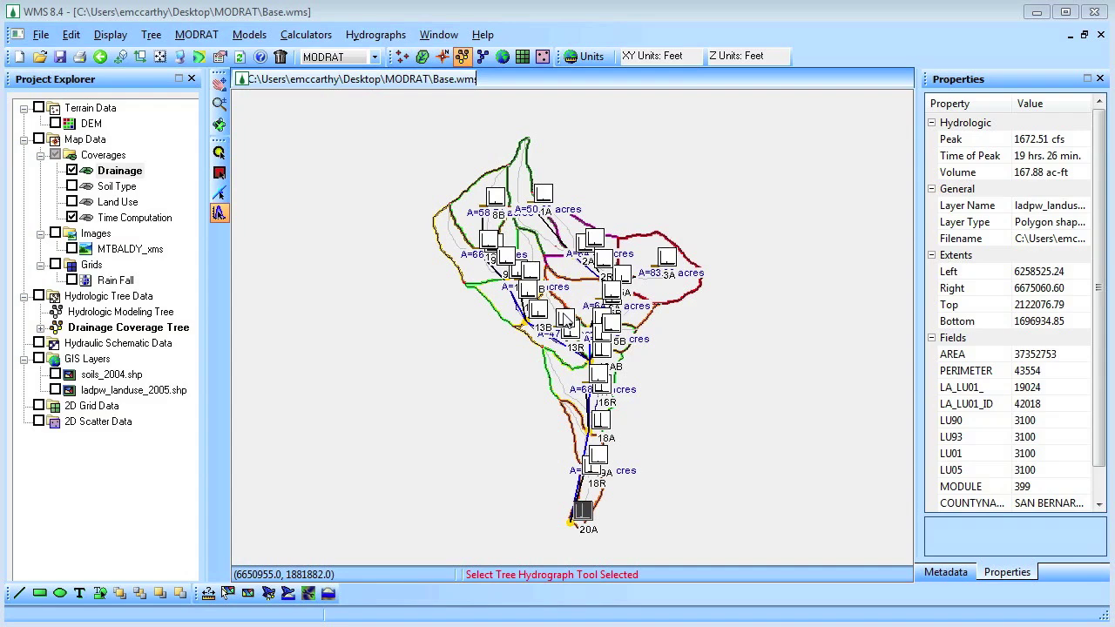
Create a new coverage of type MODRAT DPA Zone
right_click(122, 157)
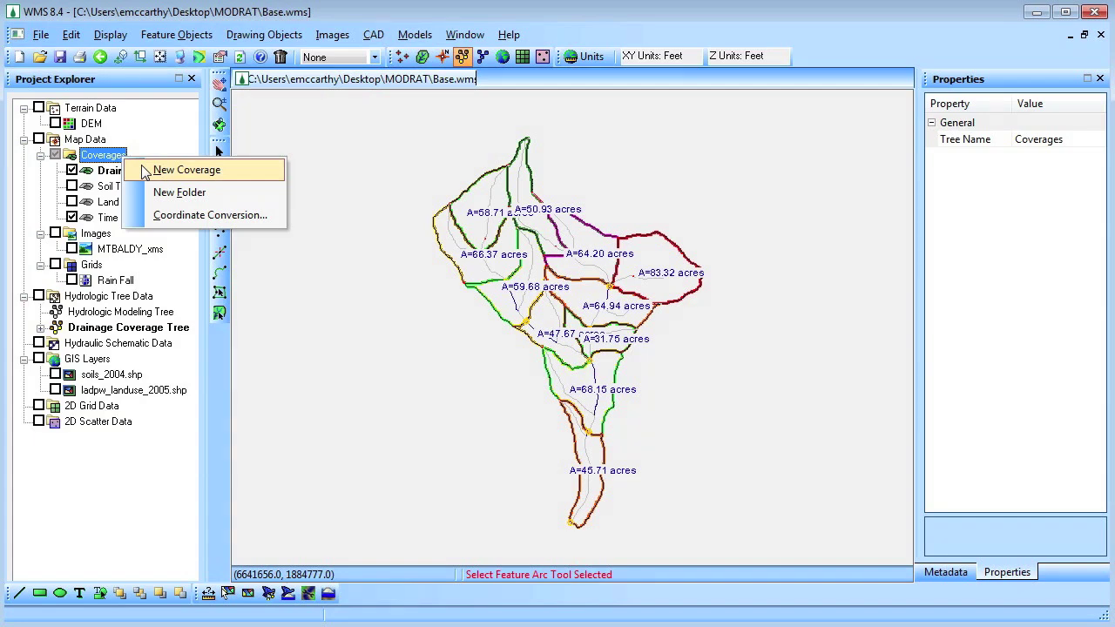
click(186, 170)
click(595, 224)
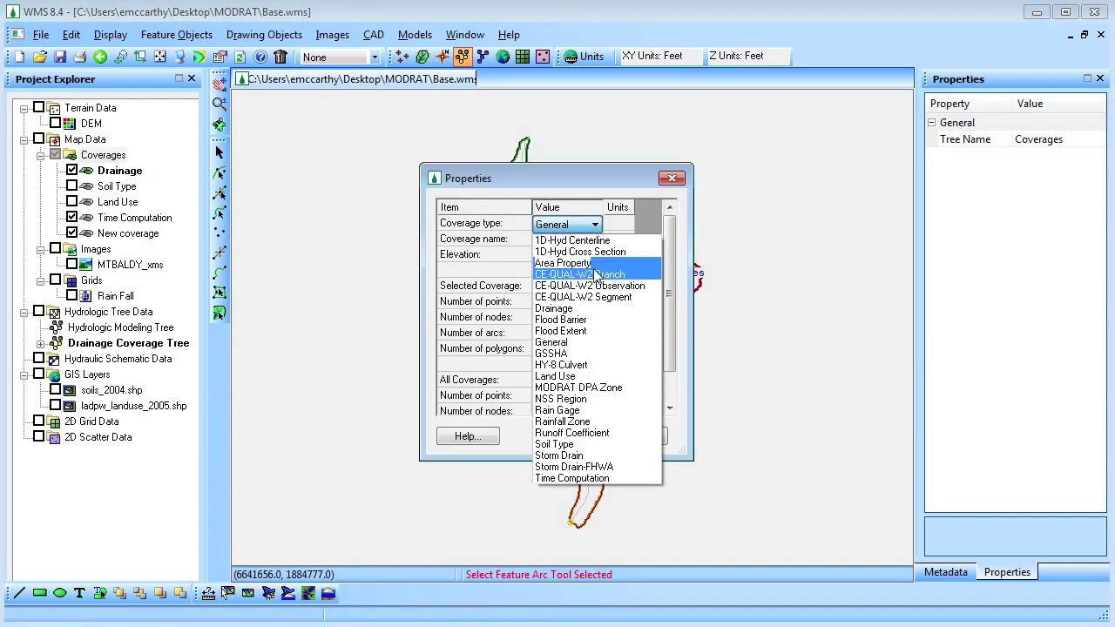
click(601, 388)
click(568, 435)
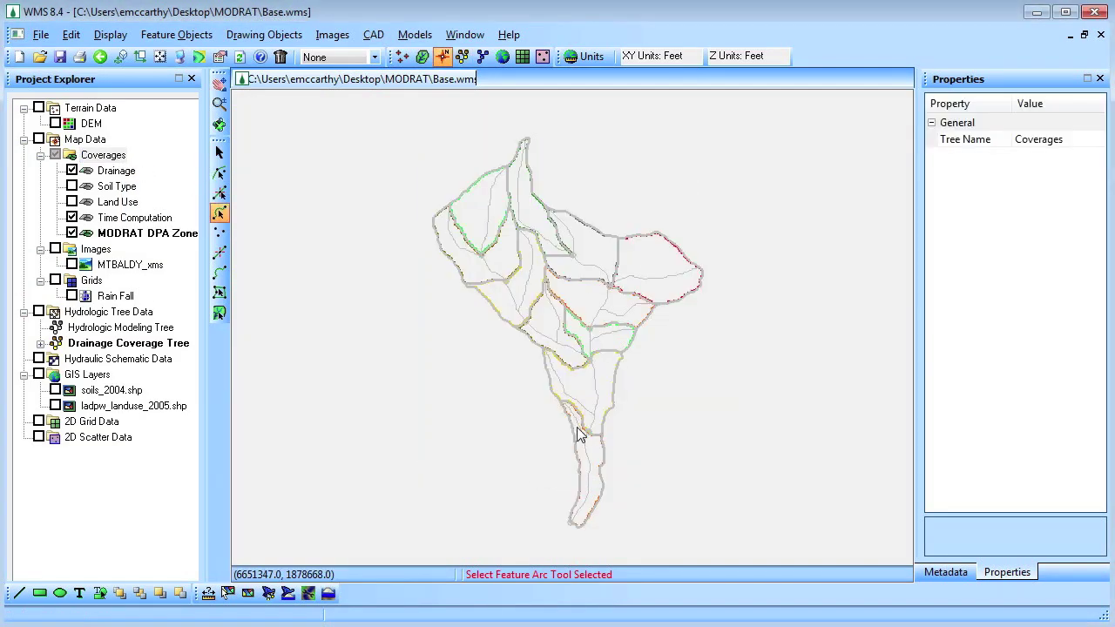
Load DPAZones\dpazones.shp as a GIS layer and select all its zone polygons
right_click(85, 383)
click(115, 392)
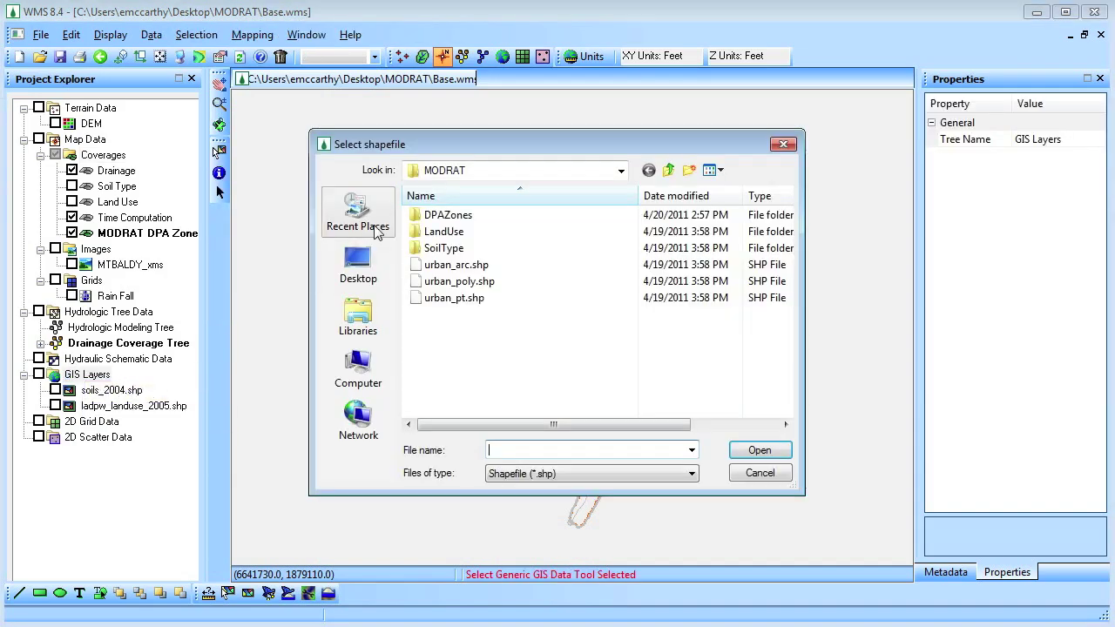
click(425, 195)
click(435, 214)
click(427, 195)
double_click(442, 216)
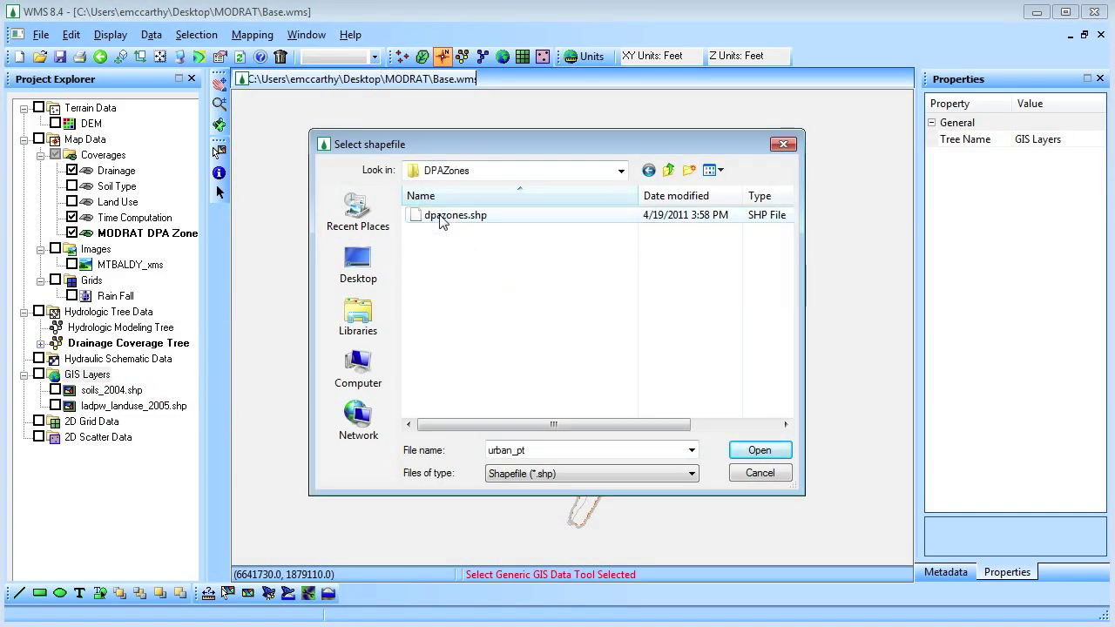
double_click(441, 216)
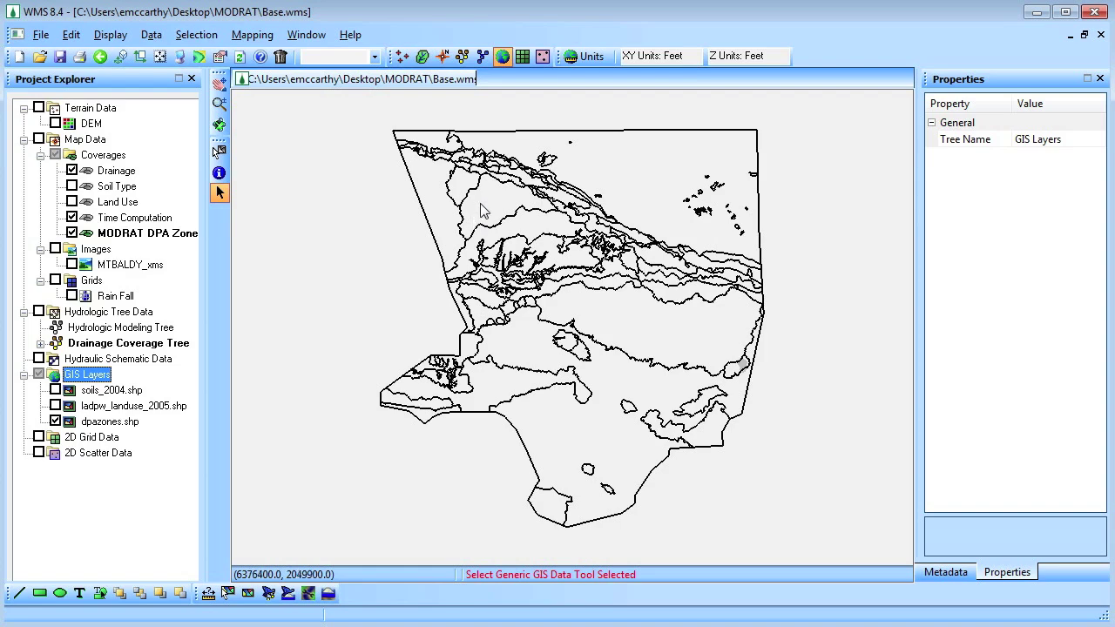
scroll(610, 366, up, 5)
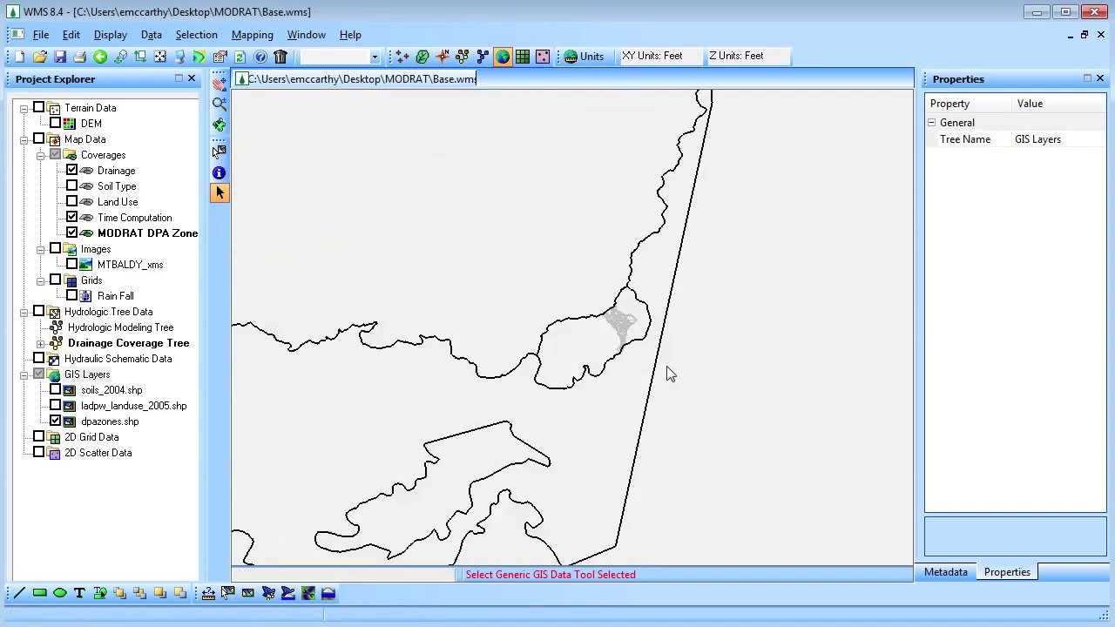
drag(747, 405, 468, 235)
Convert the selected shapes to feature objects, mapping DPA_ZONES to the DPA Zone field
click(258, 36)
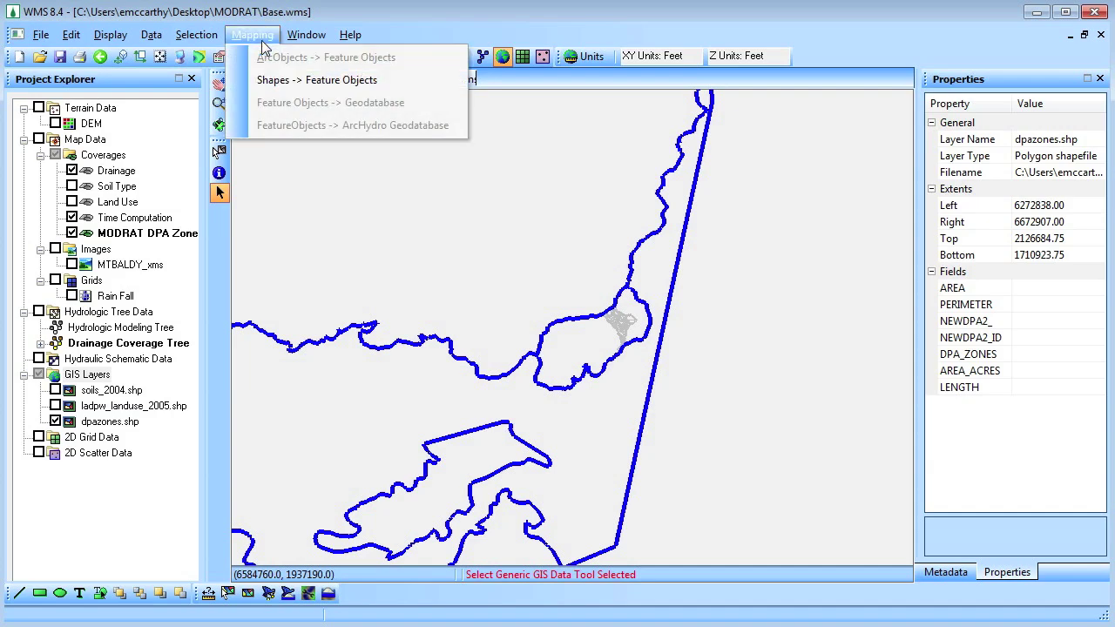
click(287, 81)
click(586, 395)
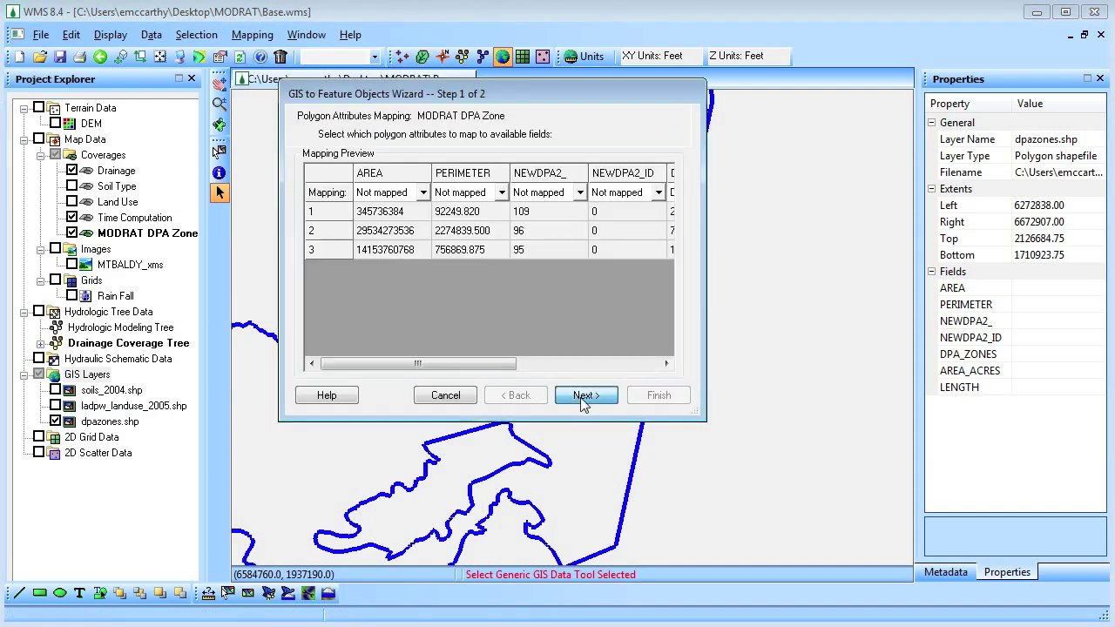
drag(503, 371, 532, 278)
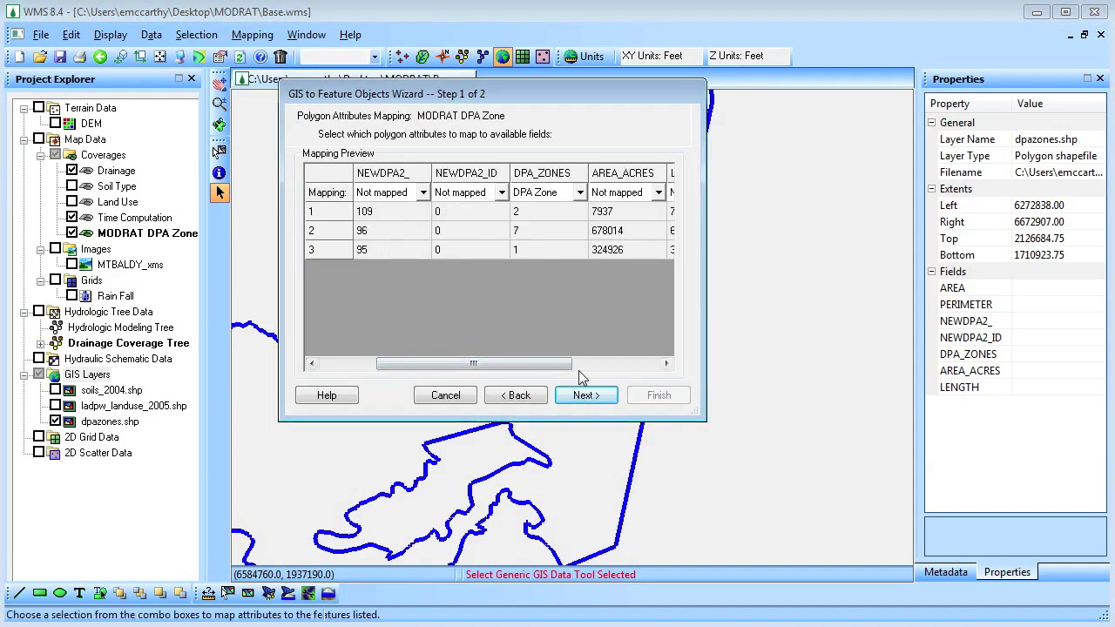
click(585, 395)
click(654, 397)
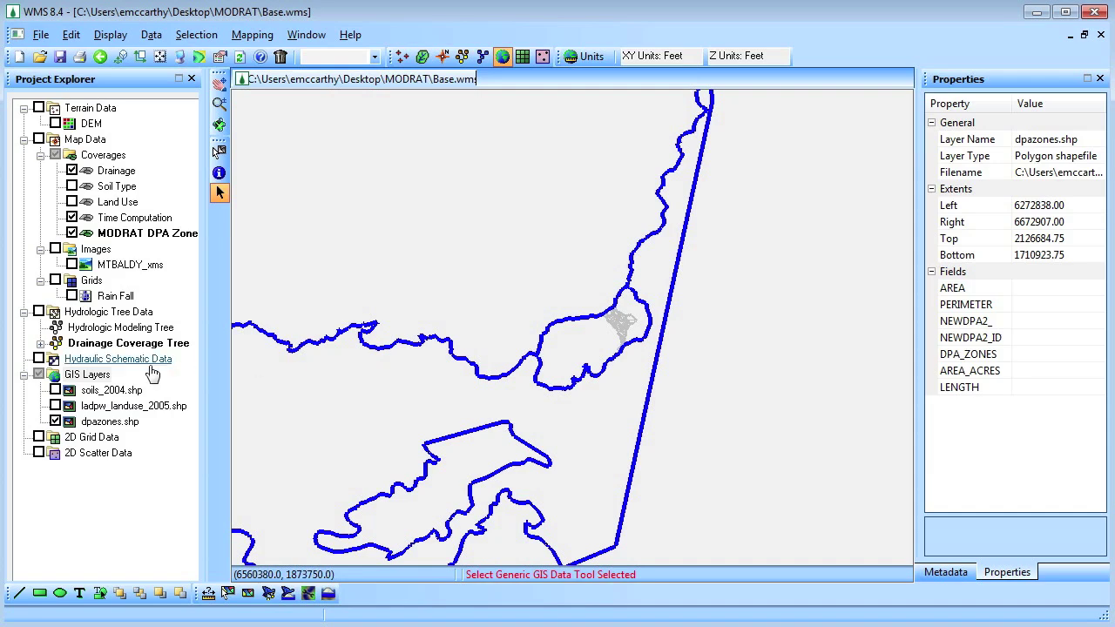
Hide the dpazones layer and DPA Zone coverage, then frame the active Drainage watershed
click(55, 421)
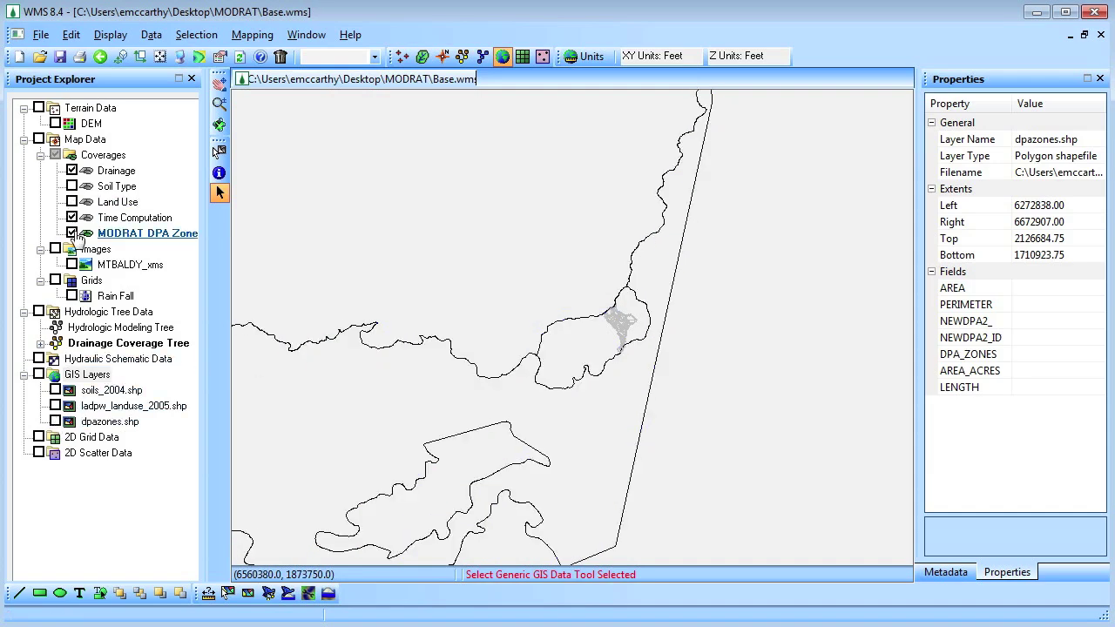
click(72, 233)
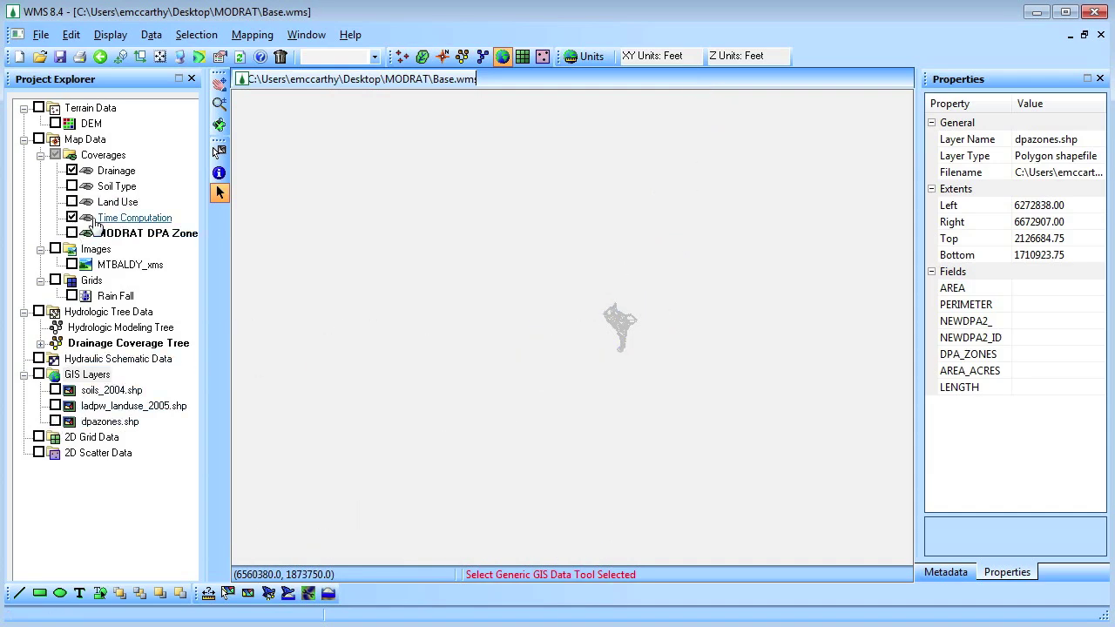
click(131, 171)
click(159, 56)
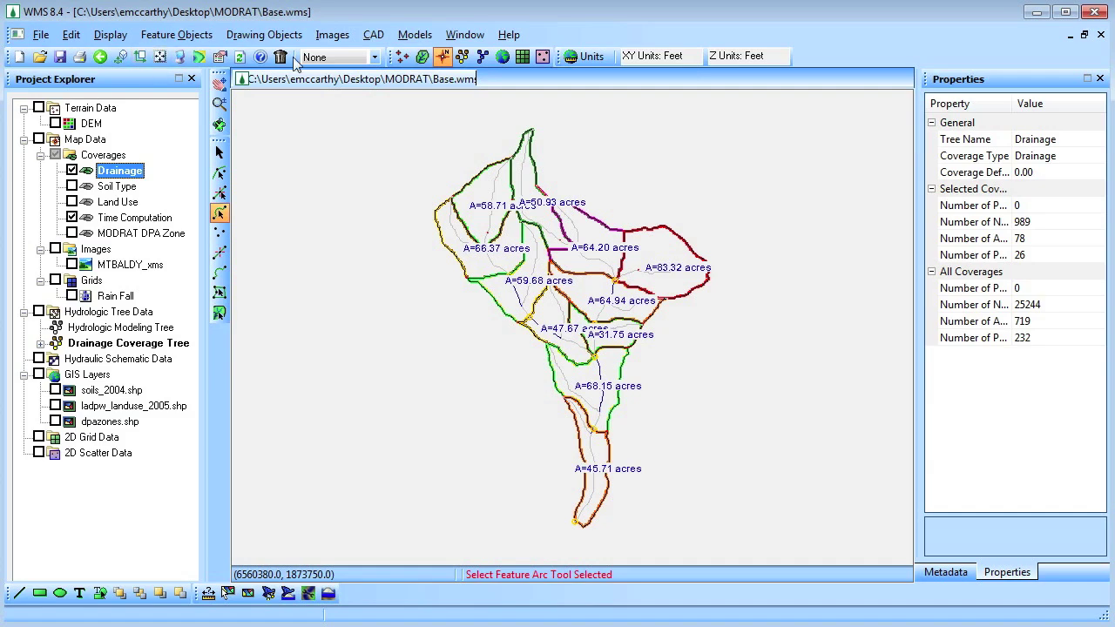
Compute DPA zone fractions under MODRAT Debris Production/Bulking and show per-outlet debris, totalling 11576 yd^3 at 2A
click(461, 57)
click(193, 35)
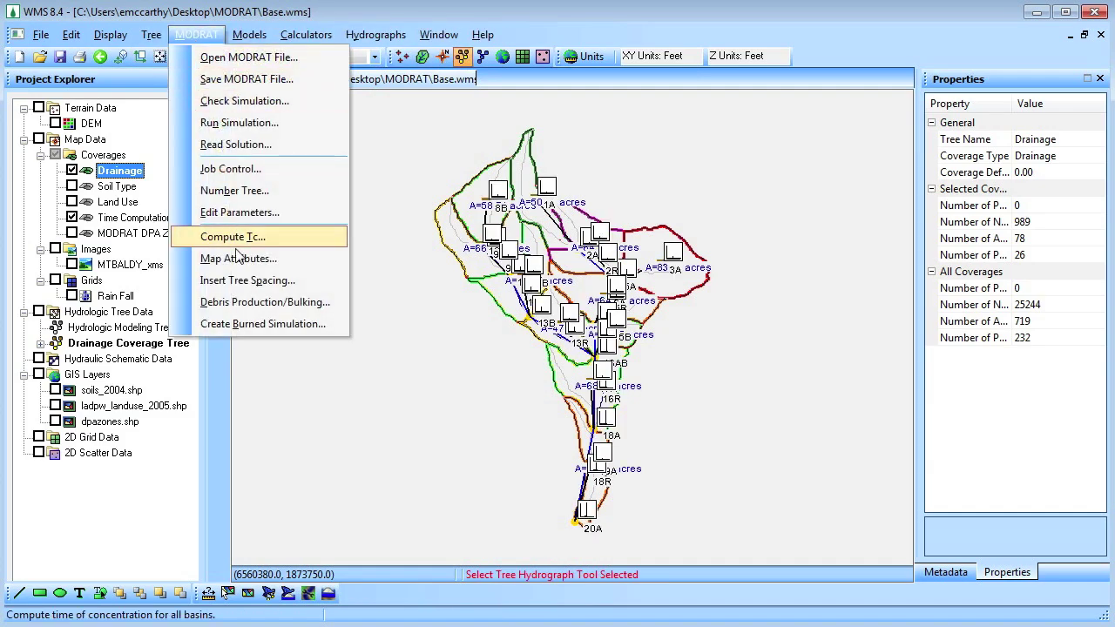
click(261, 302)
click(403, 168)
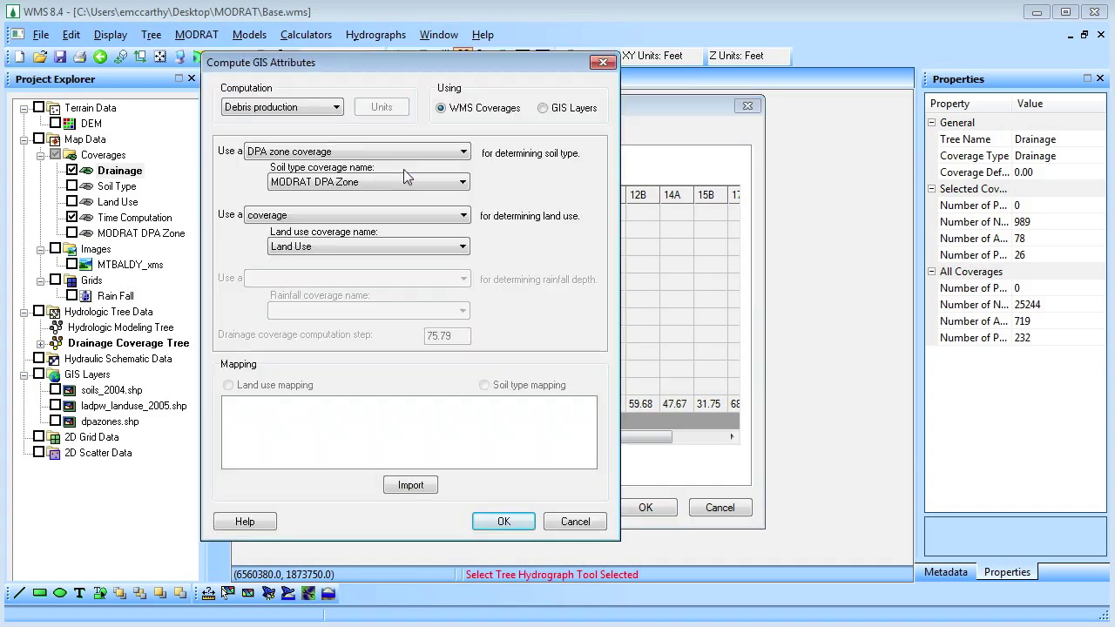
click(505, 525)
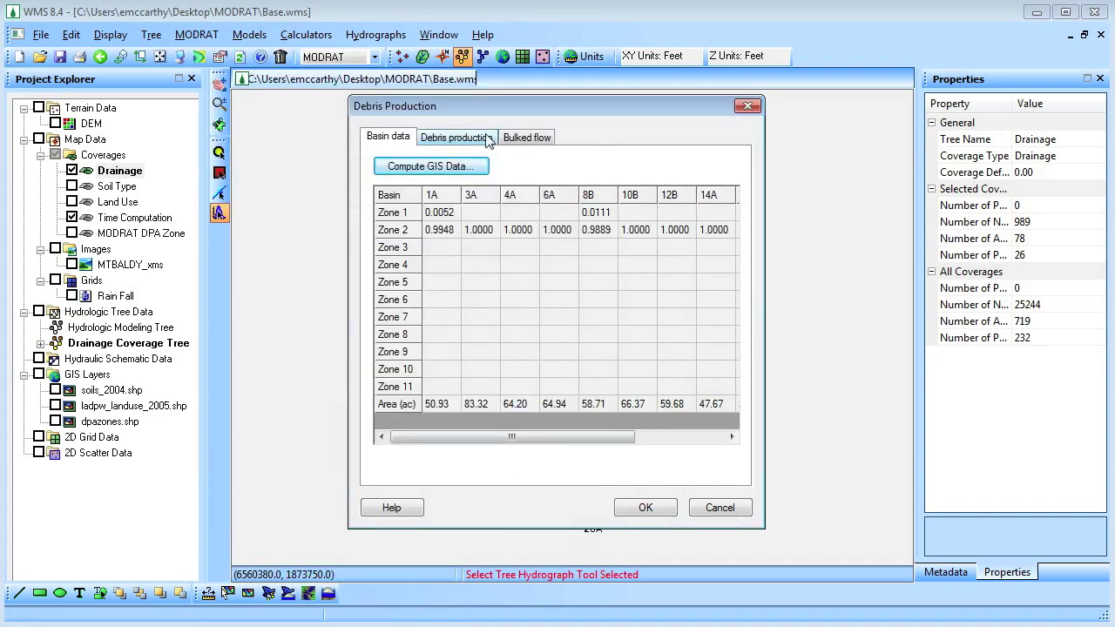
click(489, 141)
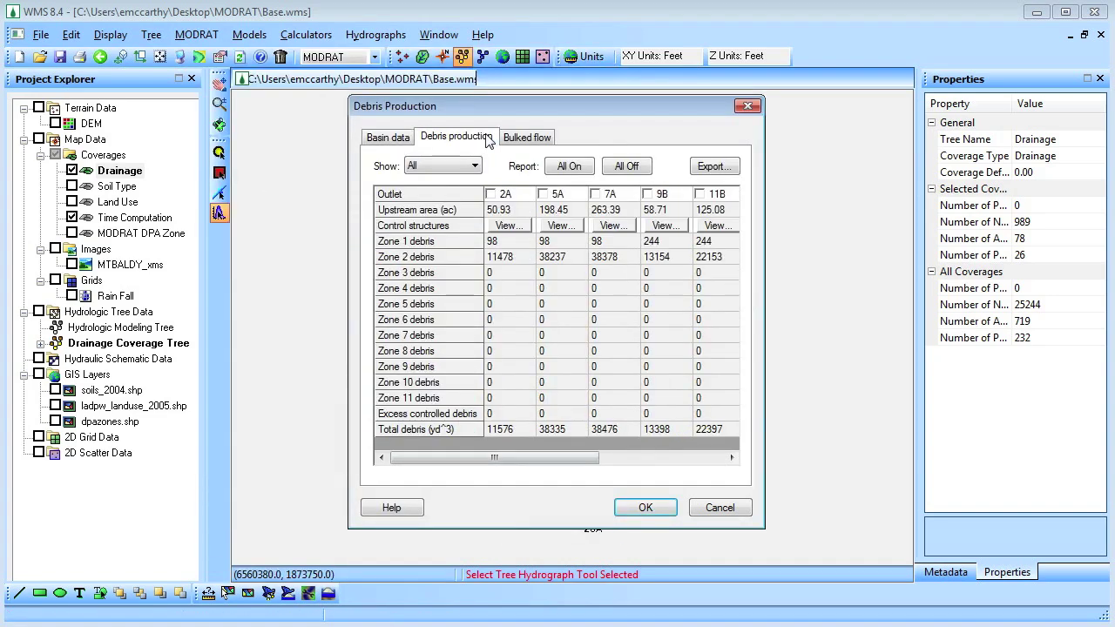
For outlet 5A, enable an Undersized control structure at 2A with capacity 0.5
click(545, 194)
click(557, 225)
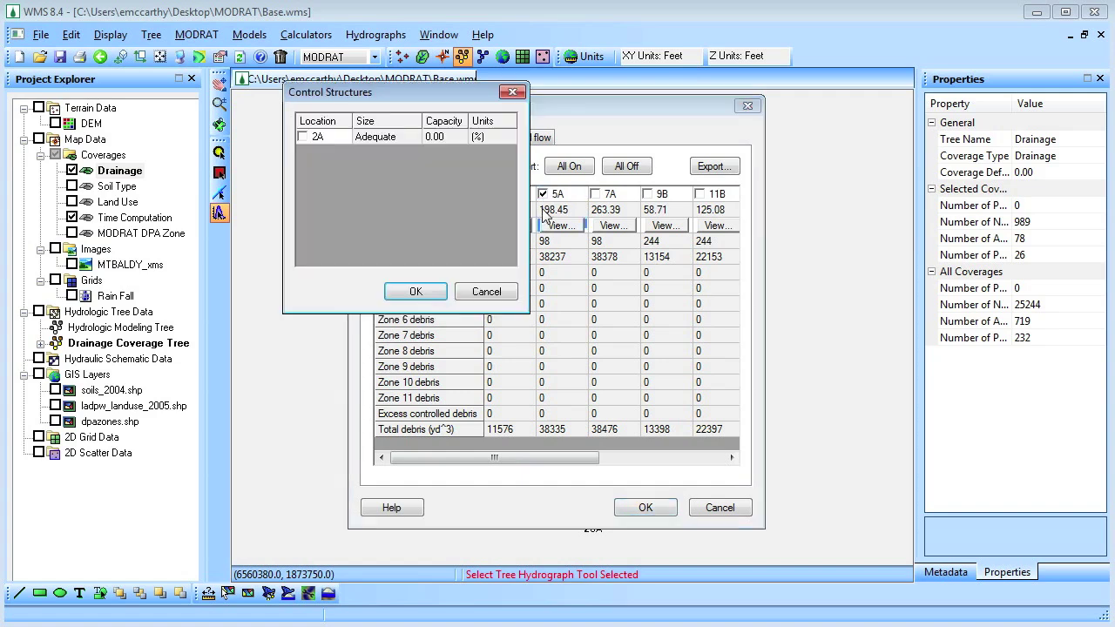
click(303, 136)
click(412, 137)
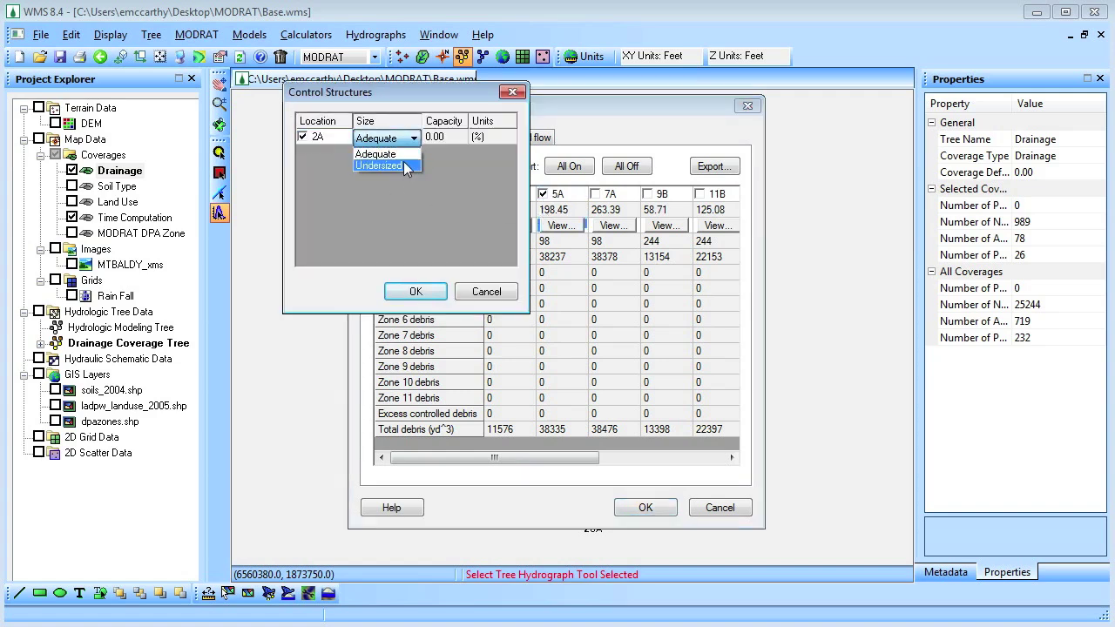
click(388, 165)
click(441, 138)
text(.5)
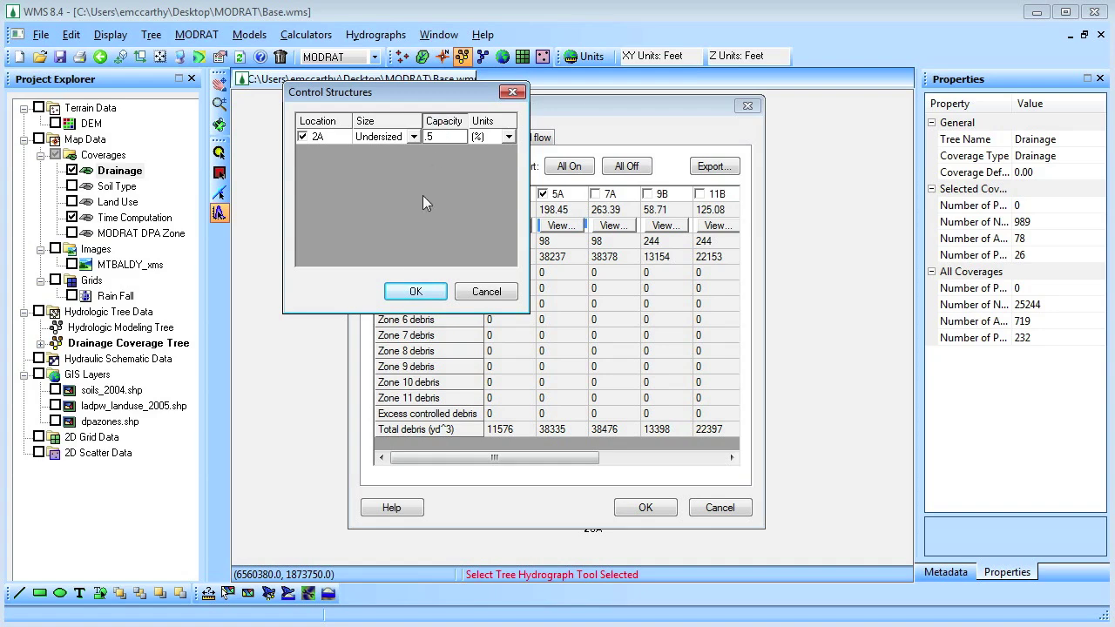
click(416, 291)
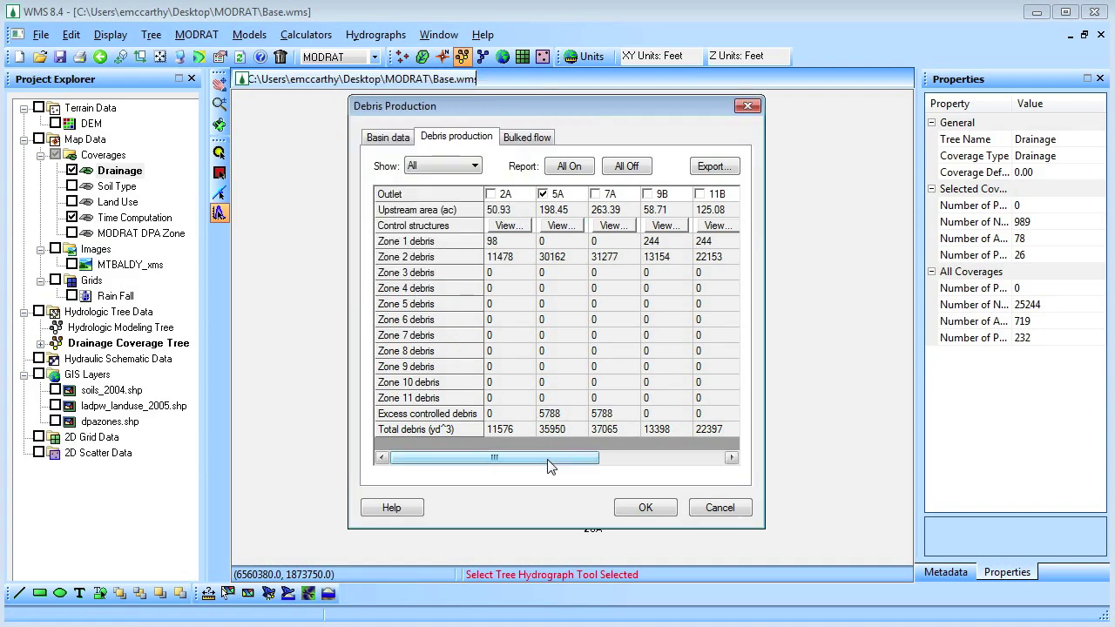
drag(548, 465, 527, 460)
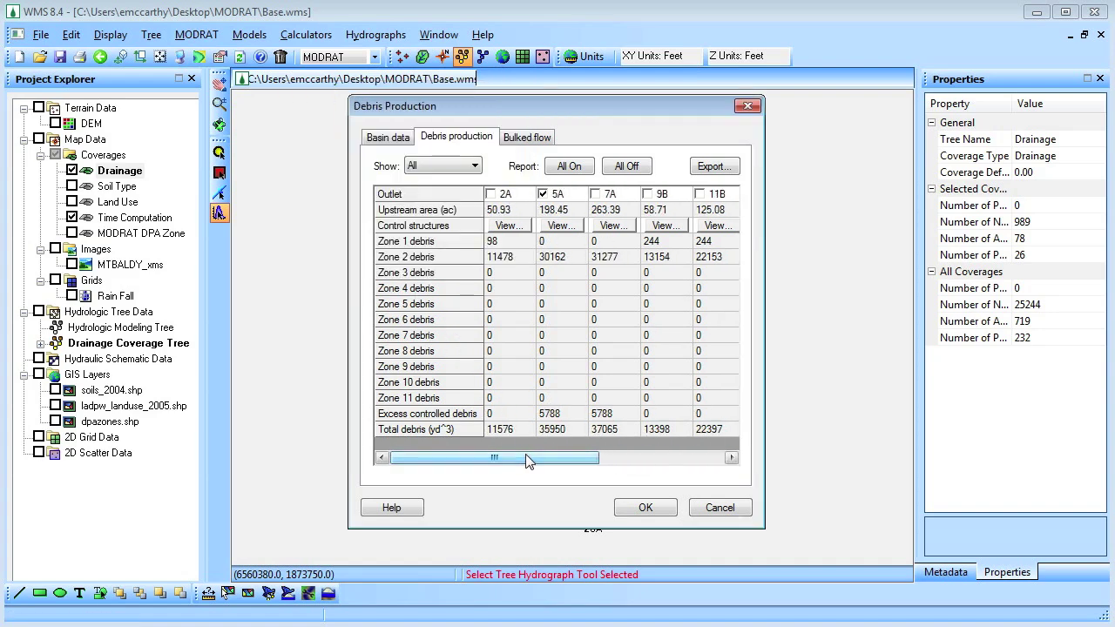